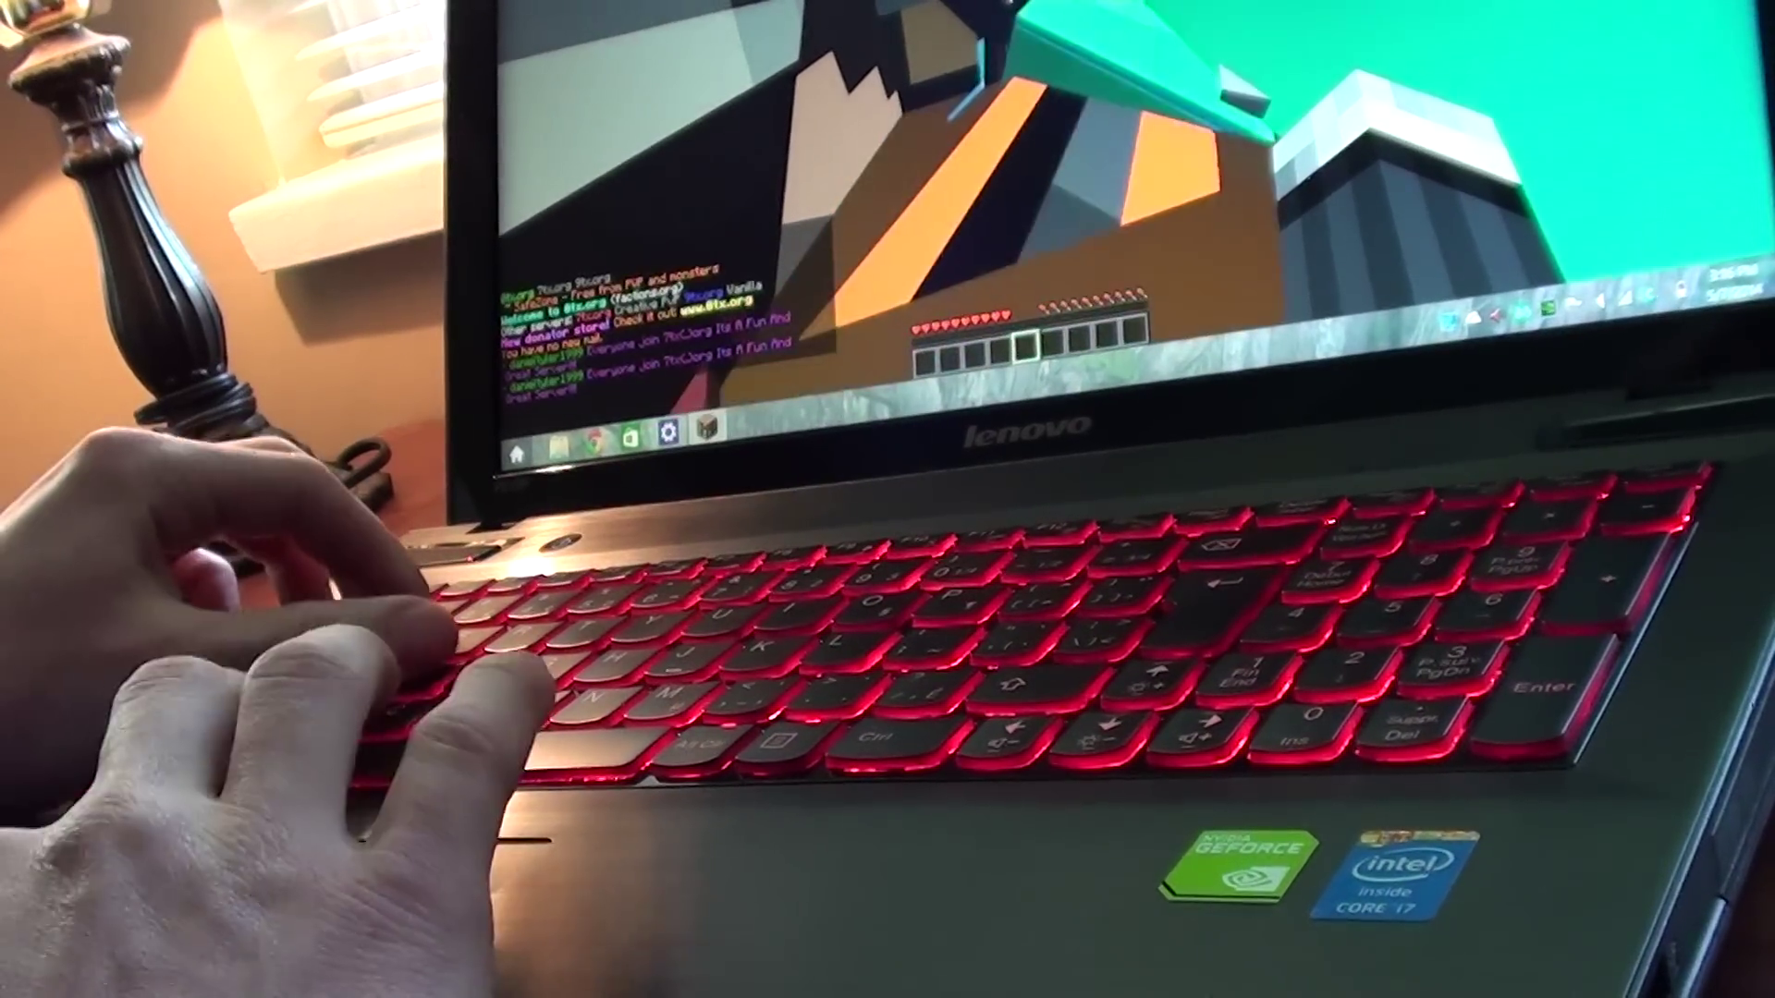
# Walk through the server world toward the signs, then quit Minecraft to the desktop.
pyautogui.press('w')
pyautogui.press('w')
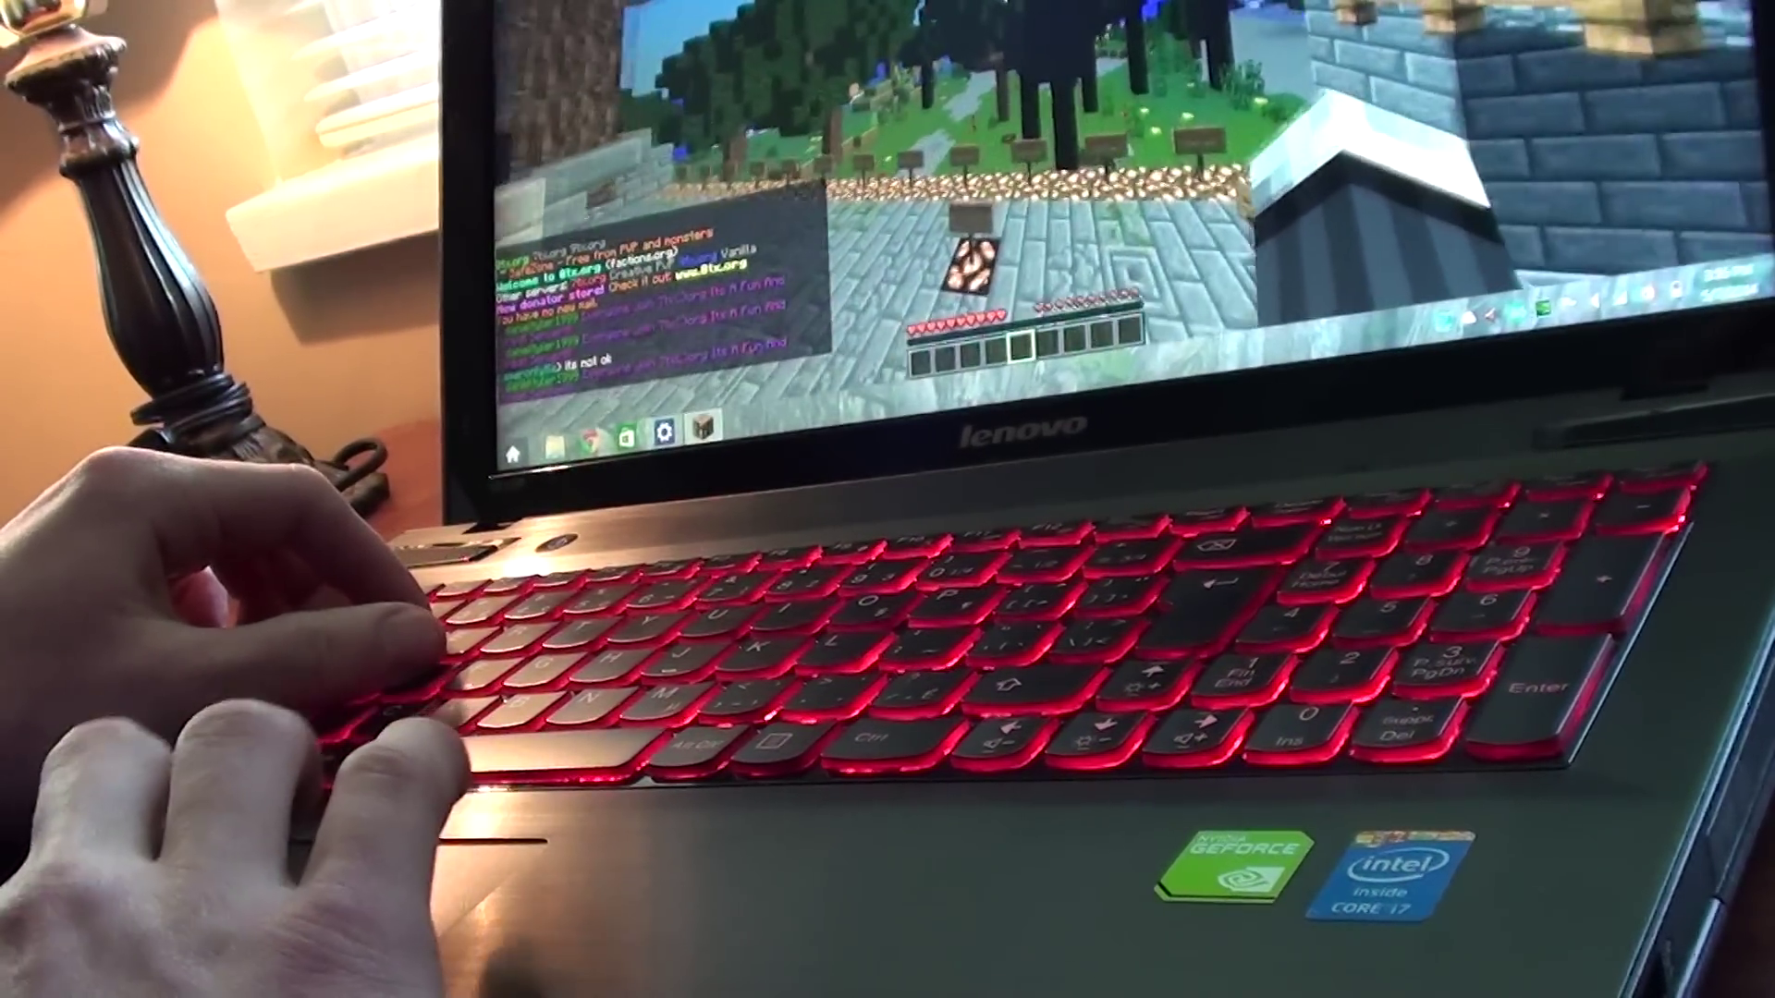
pyautogui.press('w')
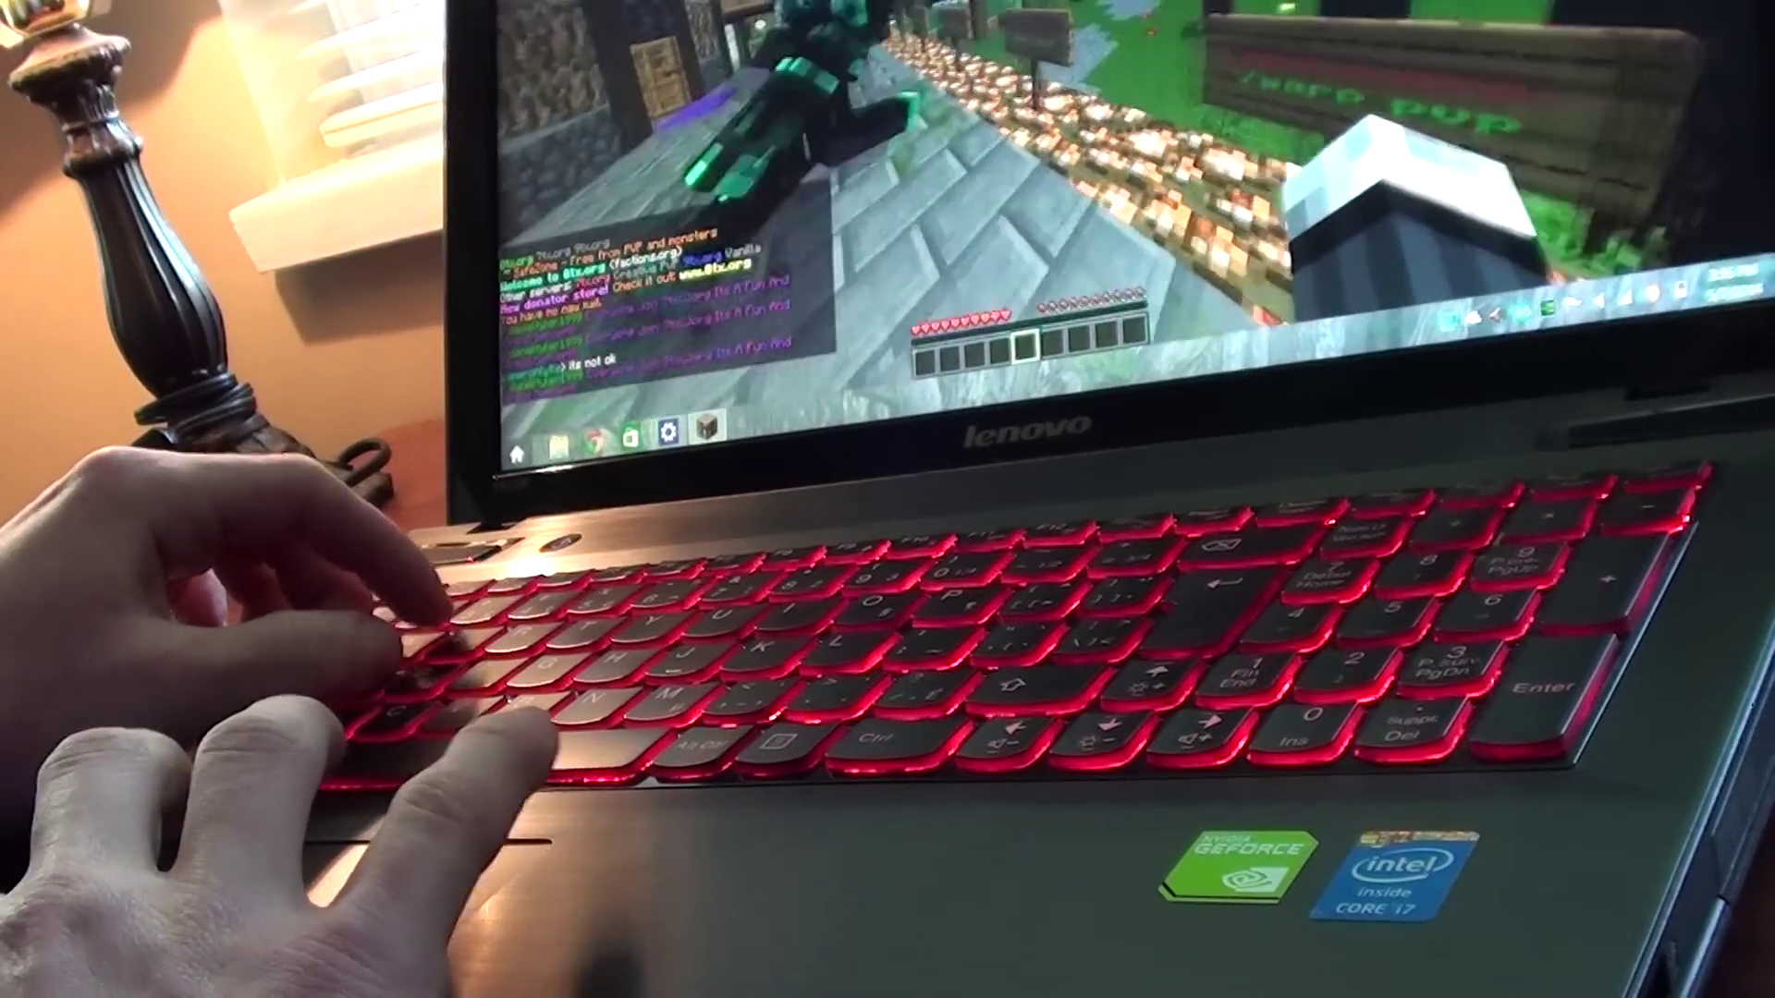
pyautogui.press('w')
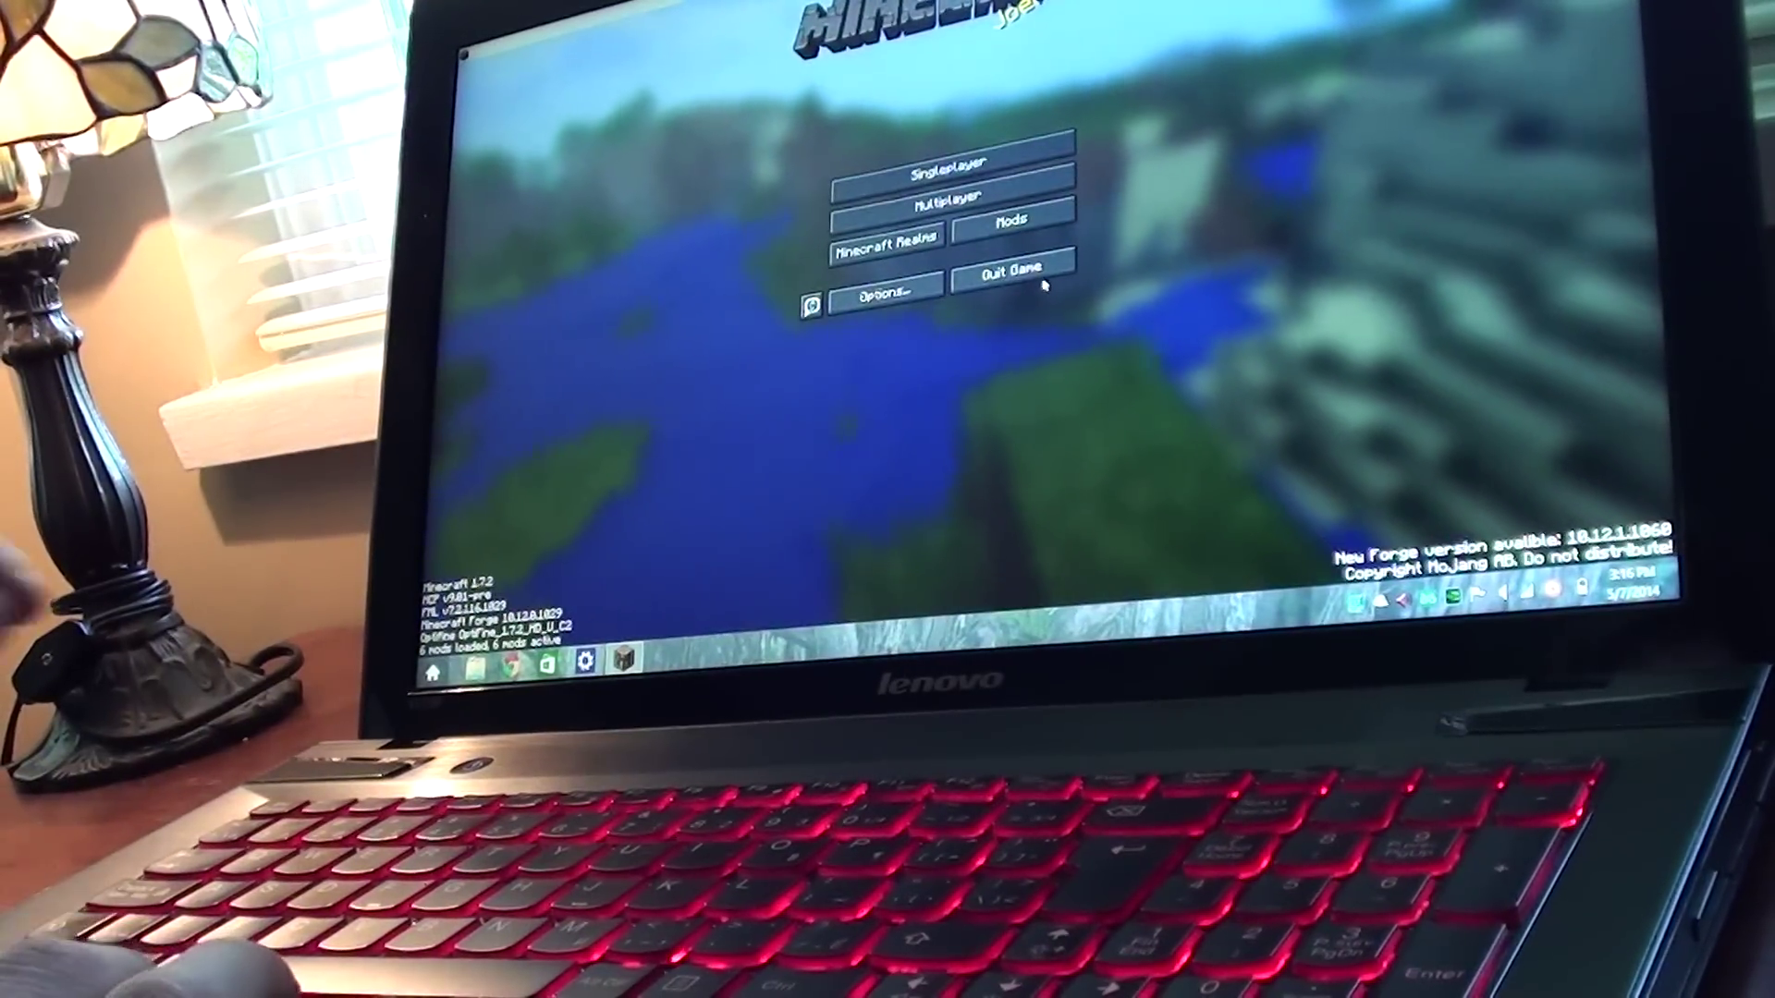
pyautogui.click(1032, 273)
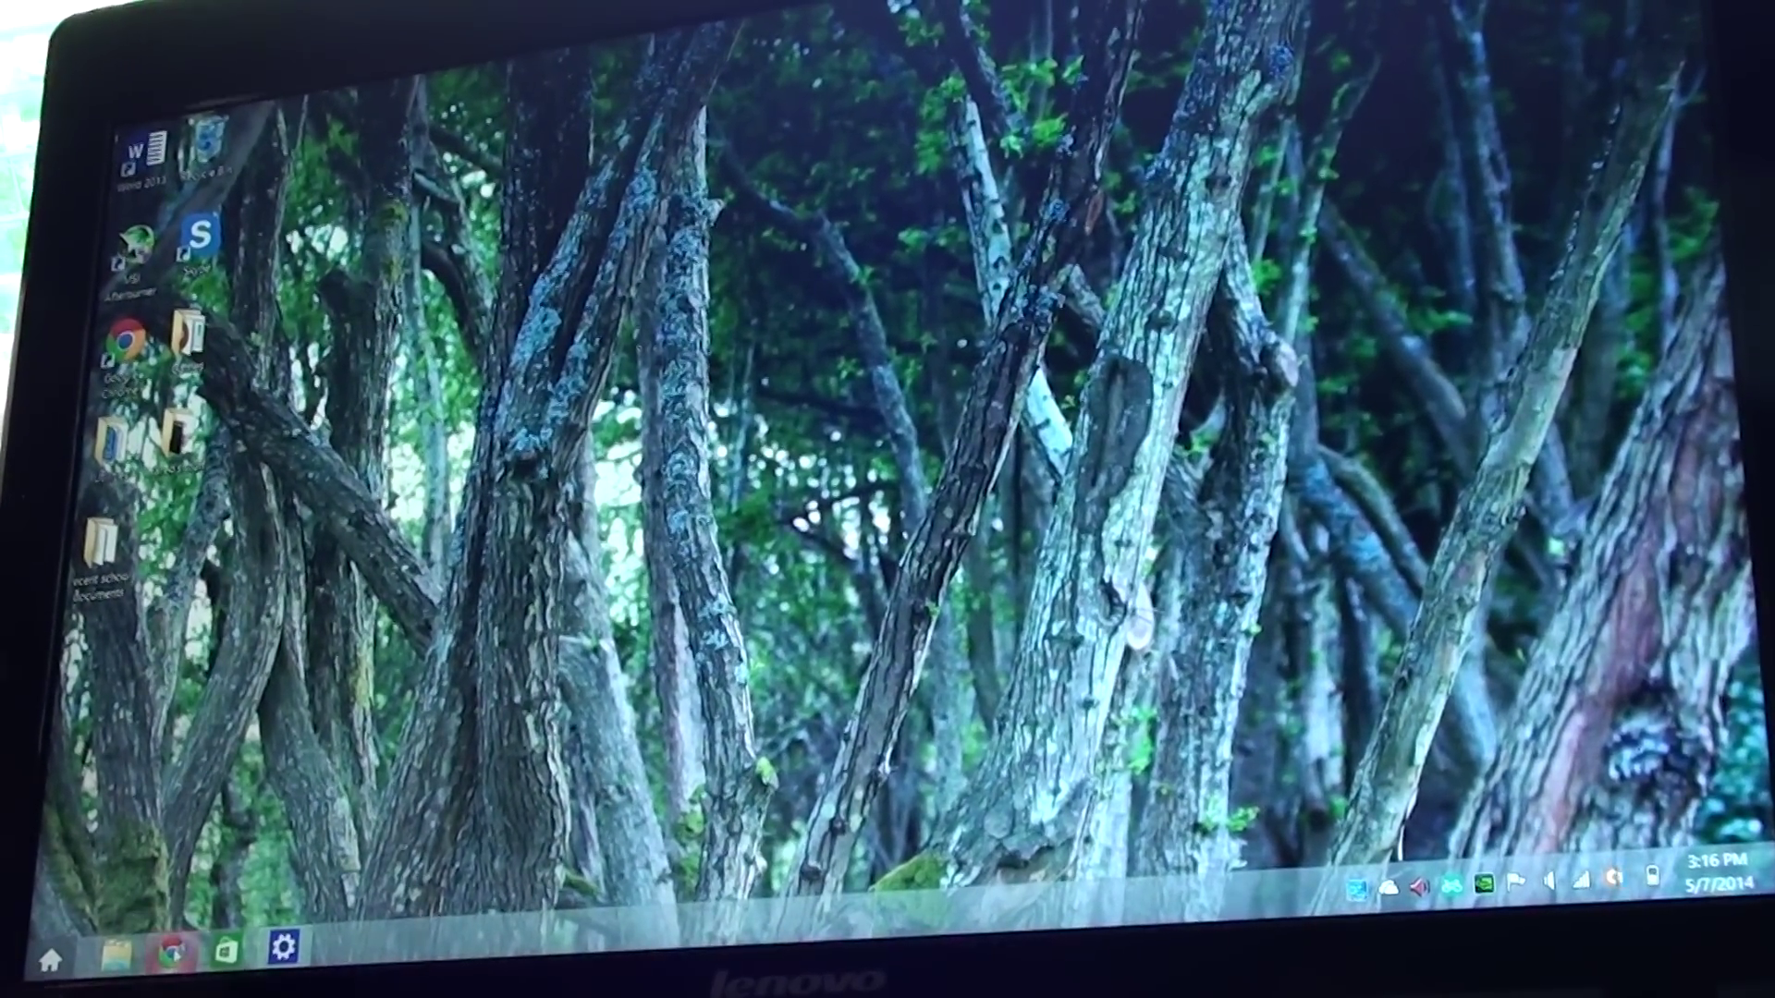
# Open Chrome and go to Lenovo's 'Drivers and software - IdeaPad Y510p Notebook' result.
pyautogui.click(168, 951)
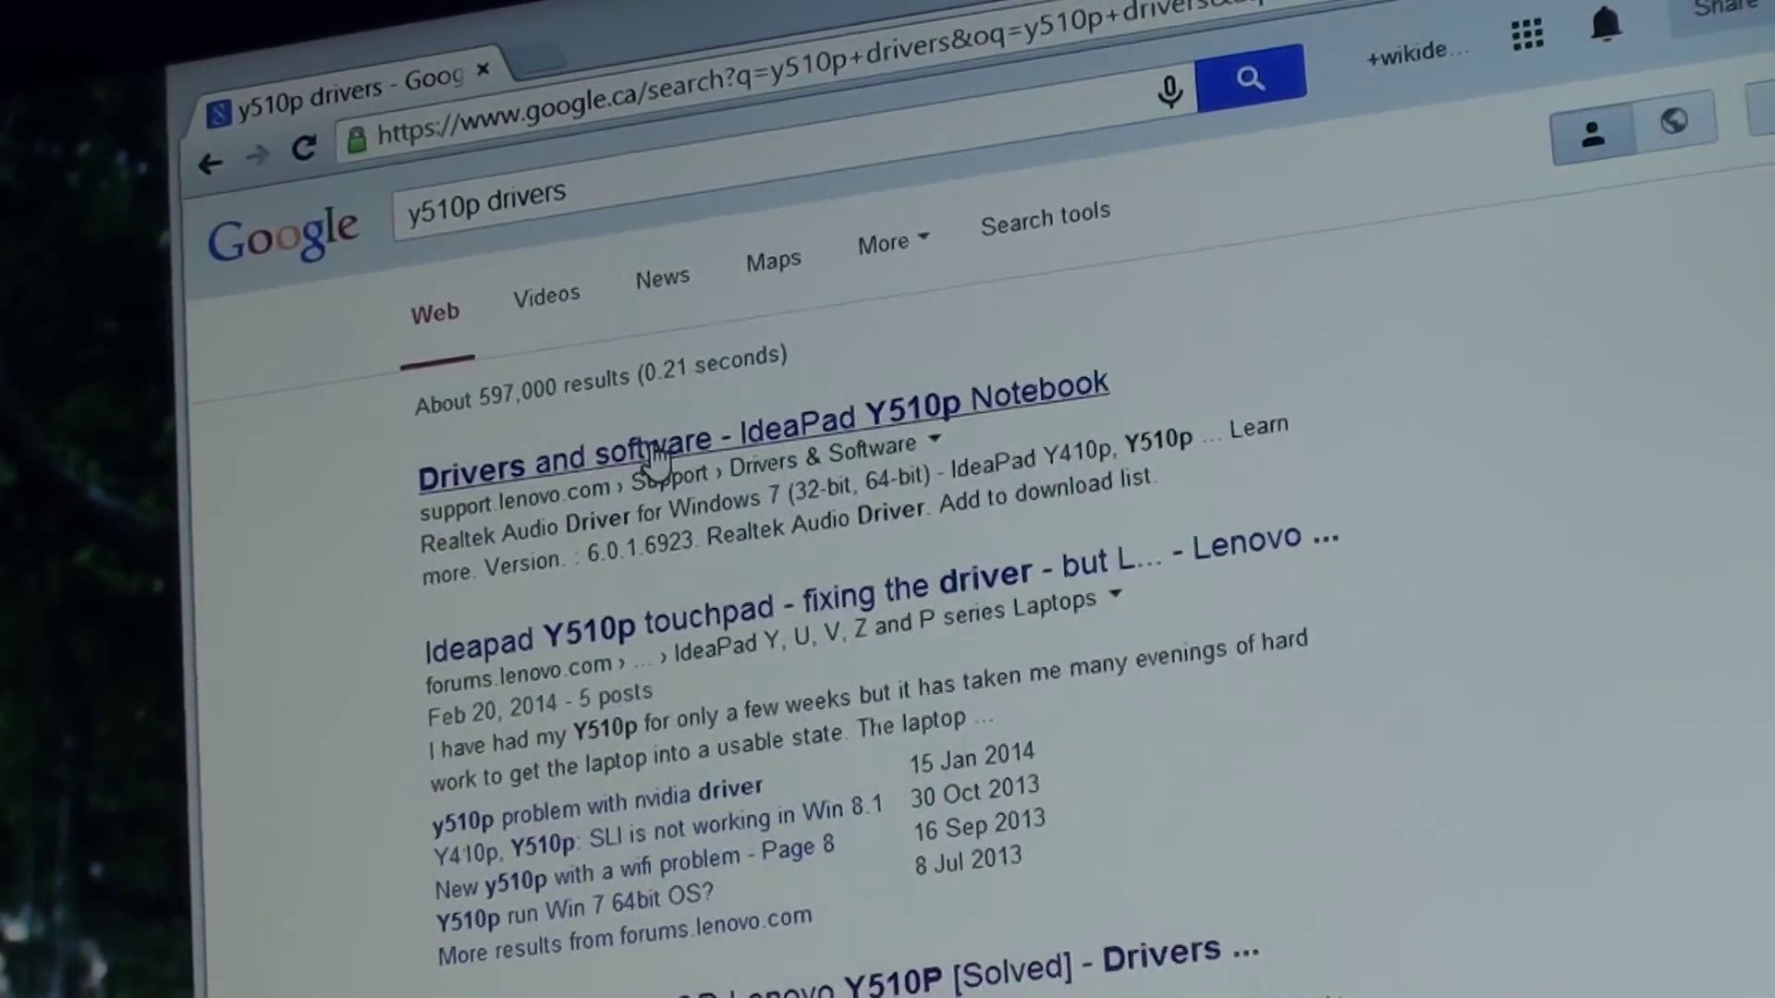
pyautogui.click(653, 462)
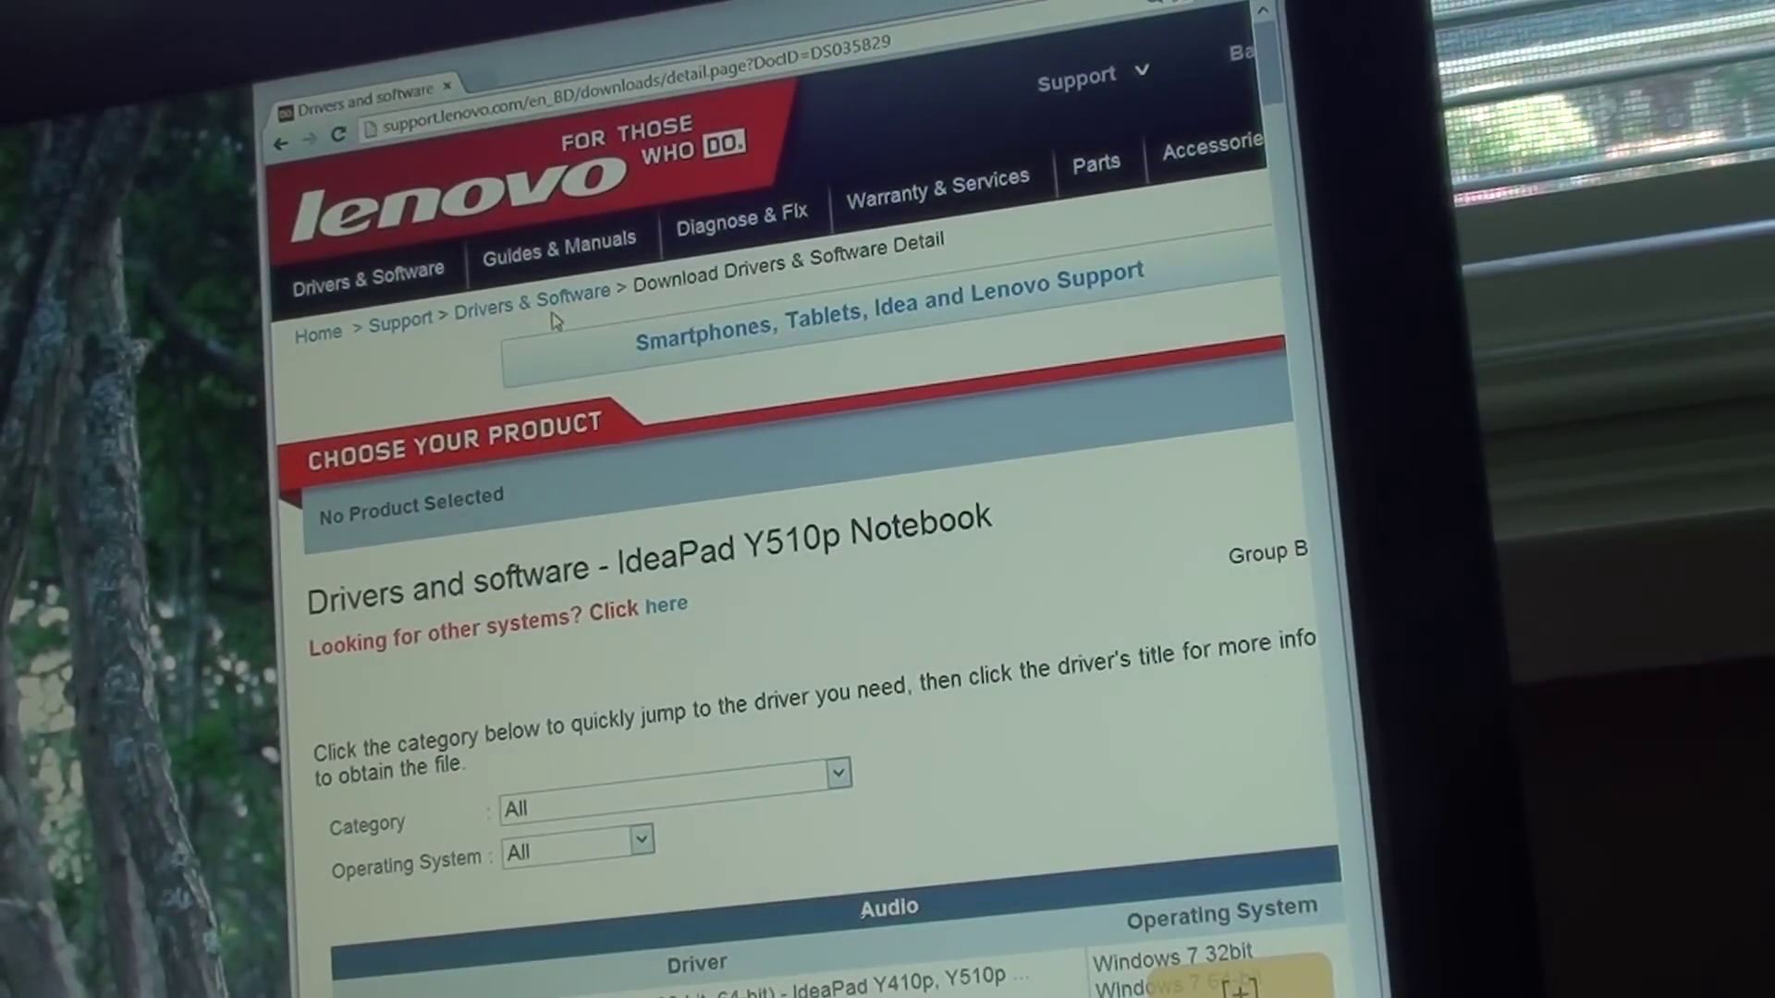
pyautogui.scroll(-4, 553, 320)
pyautogui.scroll(-4, 554, 320)
pyautogui.scroll(-4, 553, 320)
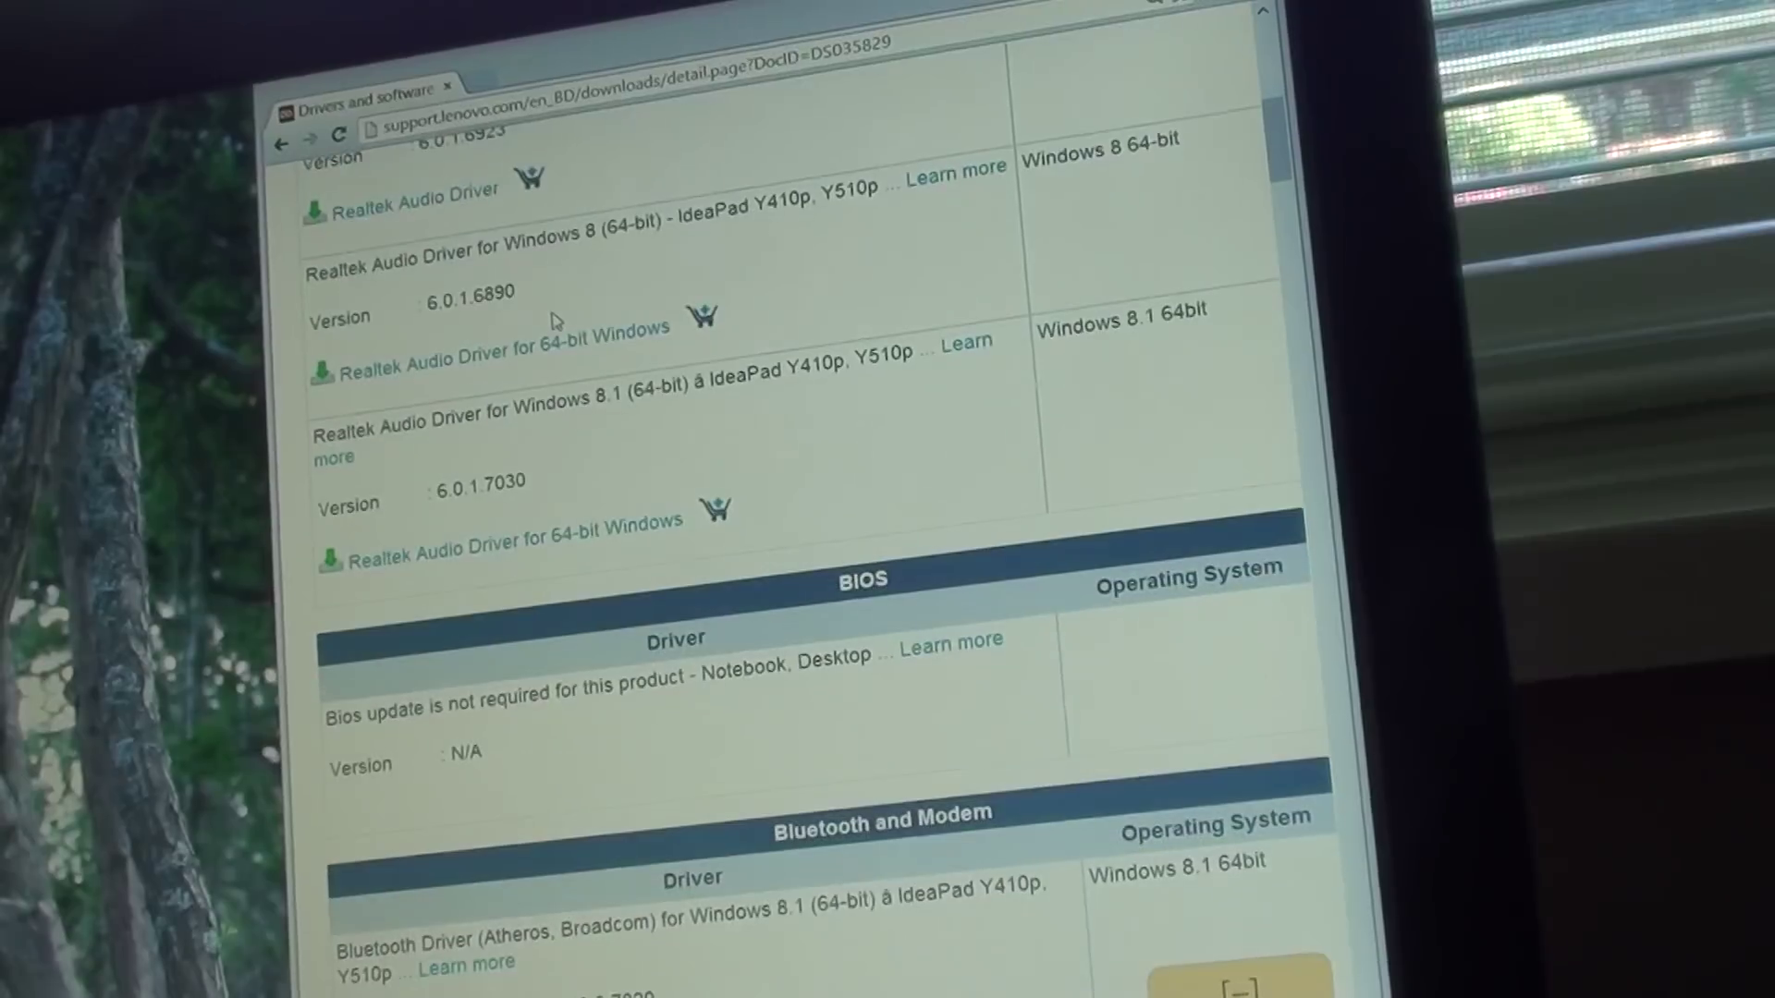
pyautogui.scroll(-4, 554, 321)
pyautogui.scroll(-4, 554, 321)
pyautogui.scroll(-4, 554, 320)
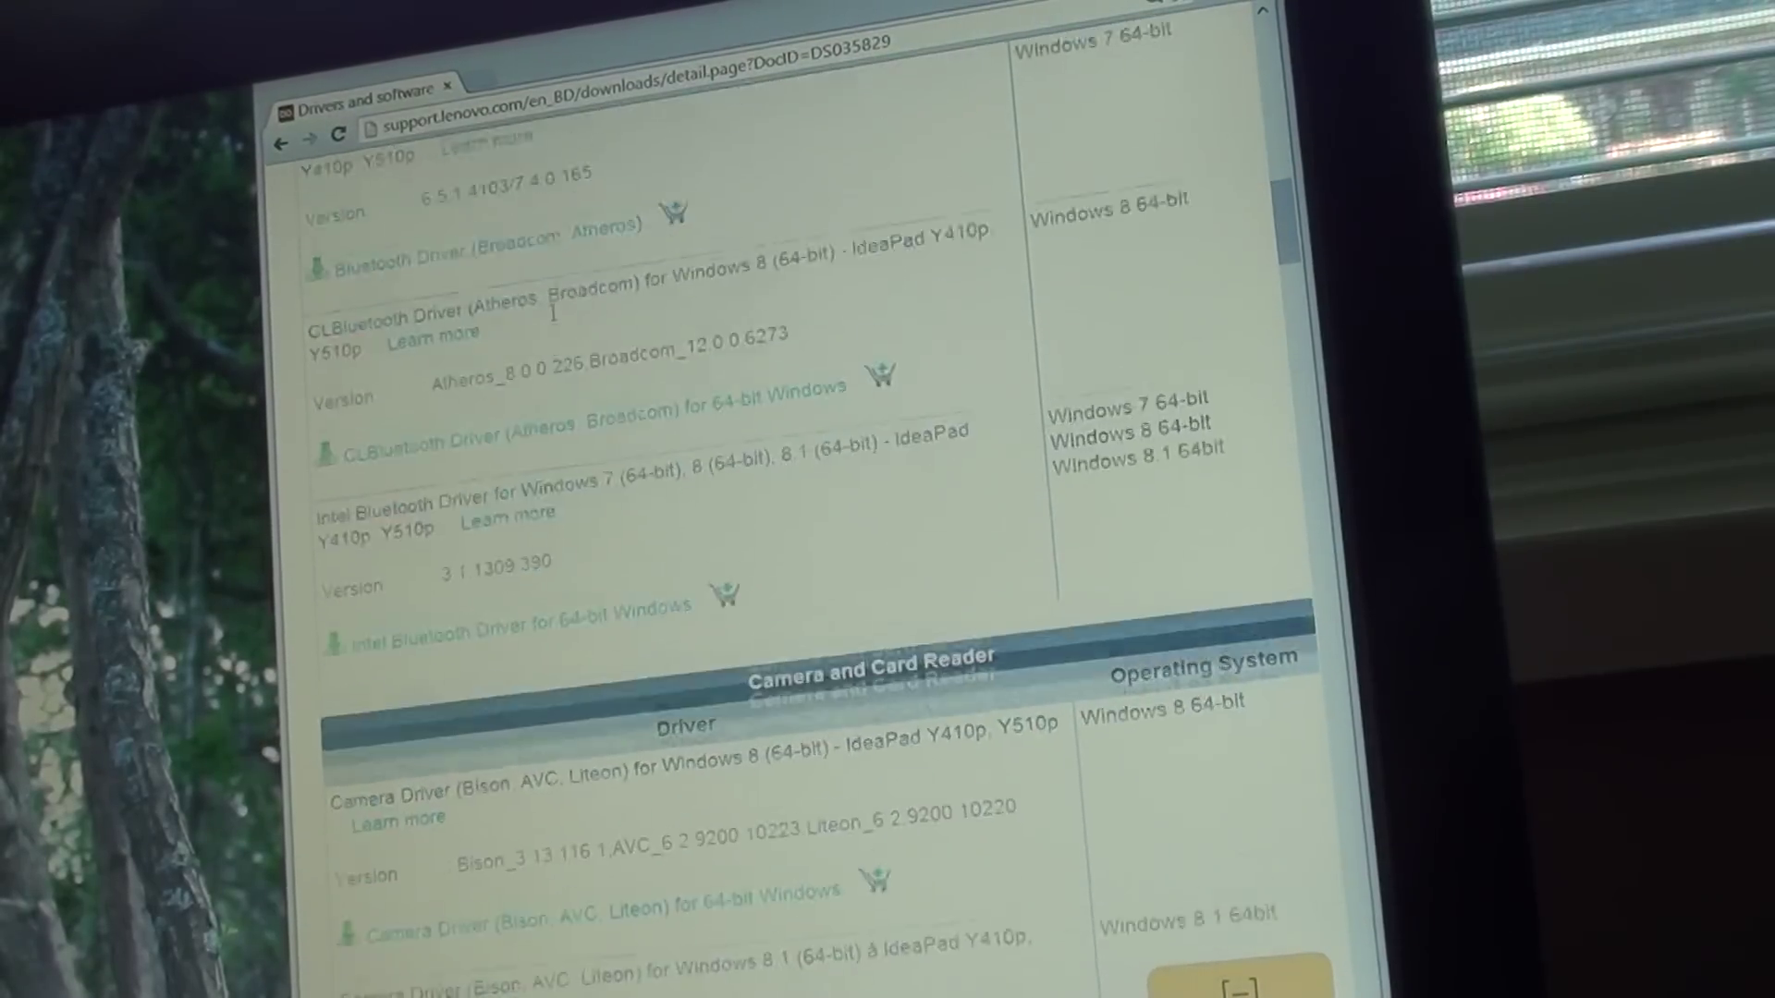
pyautogui.scroll(-3, 553, 321)
pyautogui.scroll(-4, 553, 320)
pyautogui.scroll(-4, 554, 321)
pyautogui.scroll(-4, 554, 320)
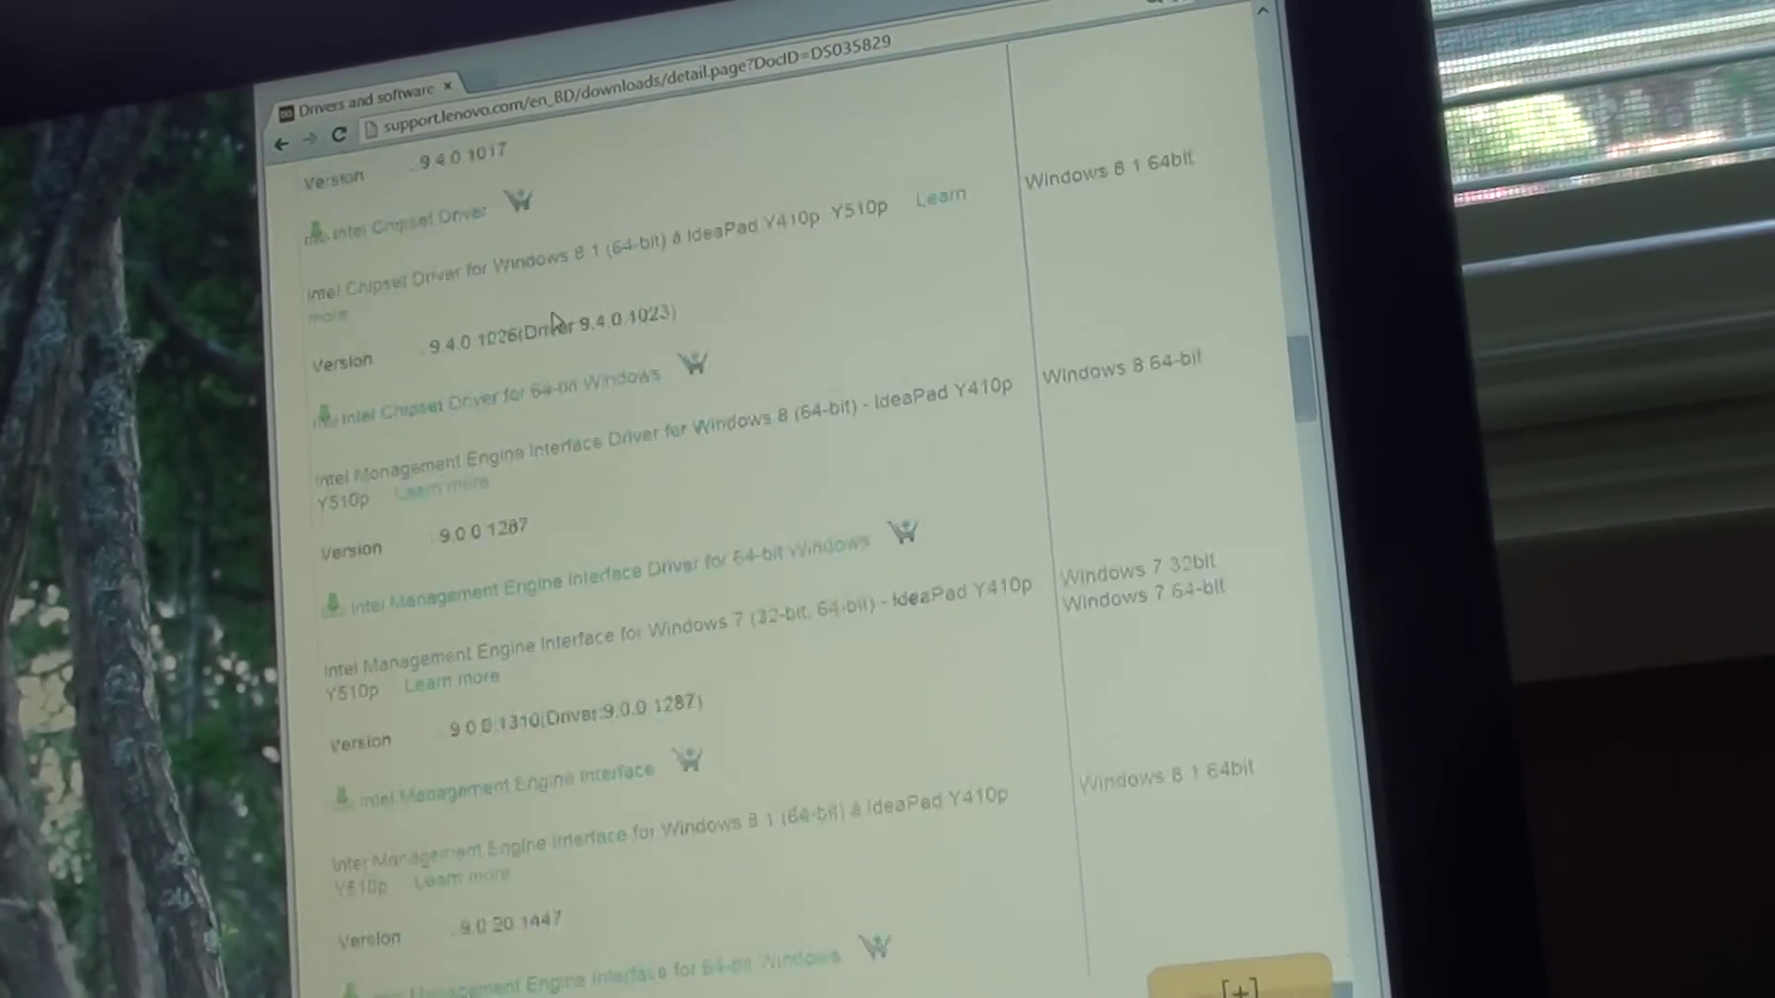
pyautogui.scroll(-3, 554, 321)
pyautogui.scroll(-4, 554, 321)
pyautogui.scroll(-4, 554, 320)
pyautogui.scroll(-4, 553, 320)
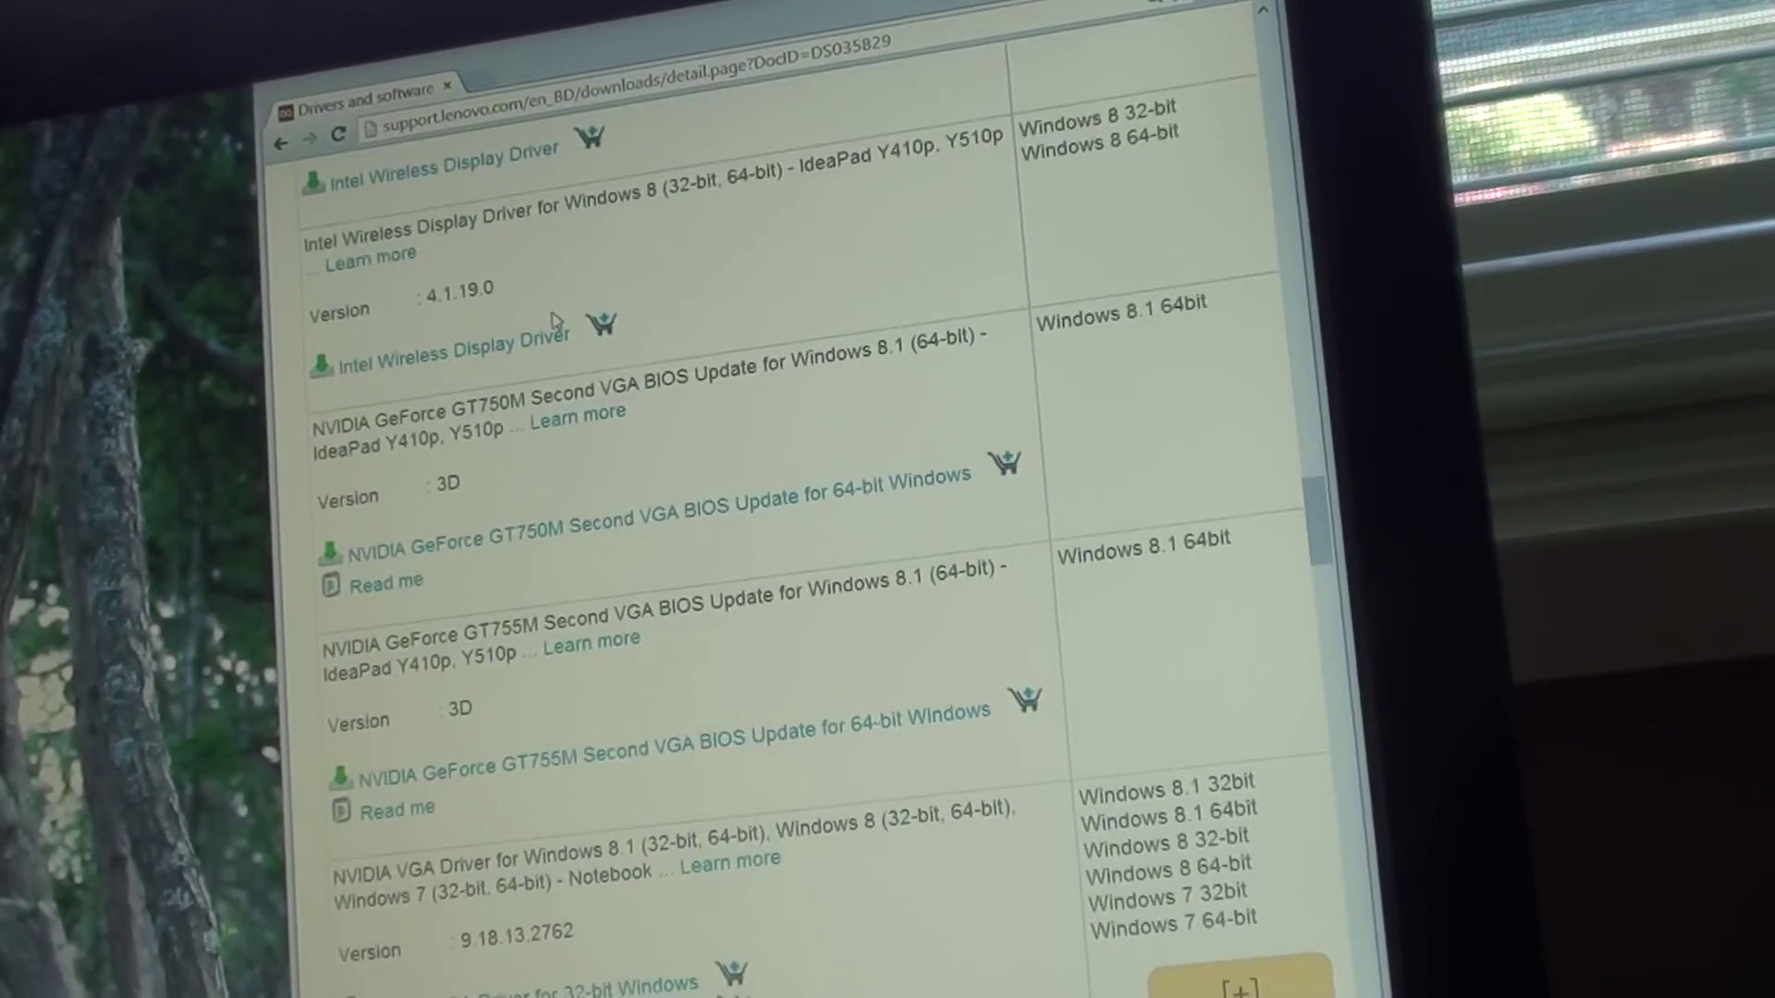
pyautogui.scroll(-3, 553, 320)
pyautogui.scroll(-3, 554, 321)
pyautogui.scroll(-2, 553, 320)
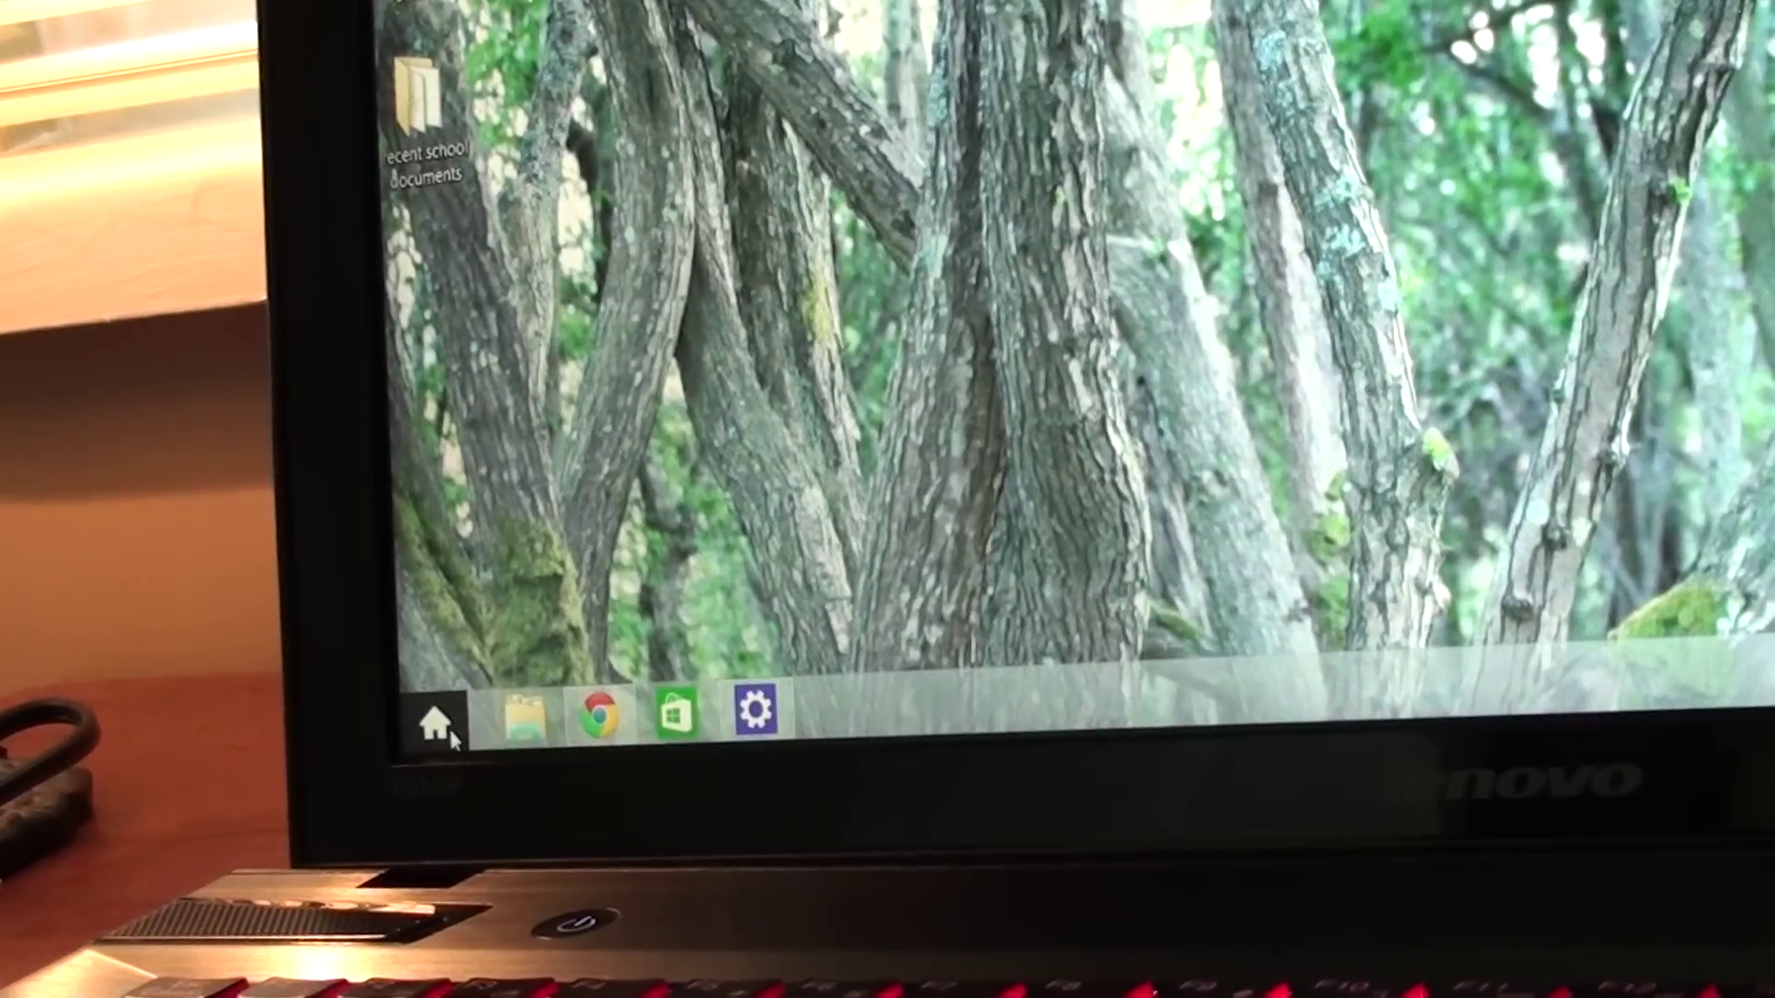
# Open and close the Start menu, then bring up the Windows search pane to find regedit.
pyautogui.click(438, 719)
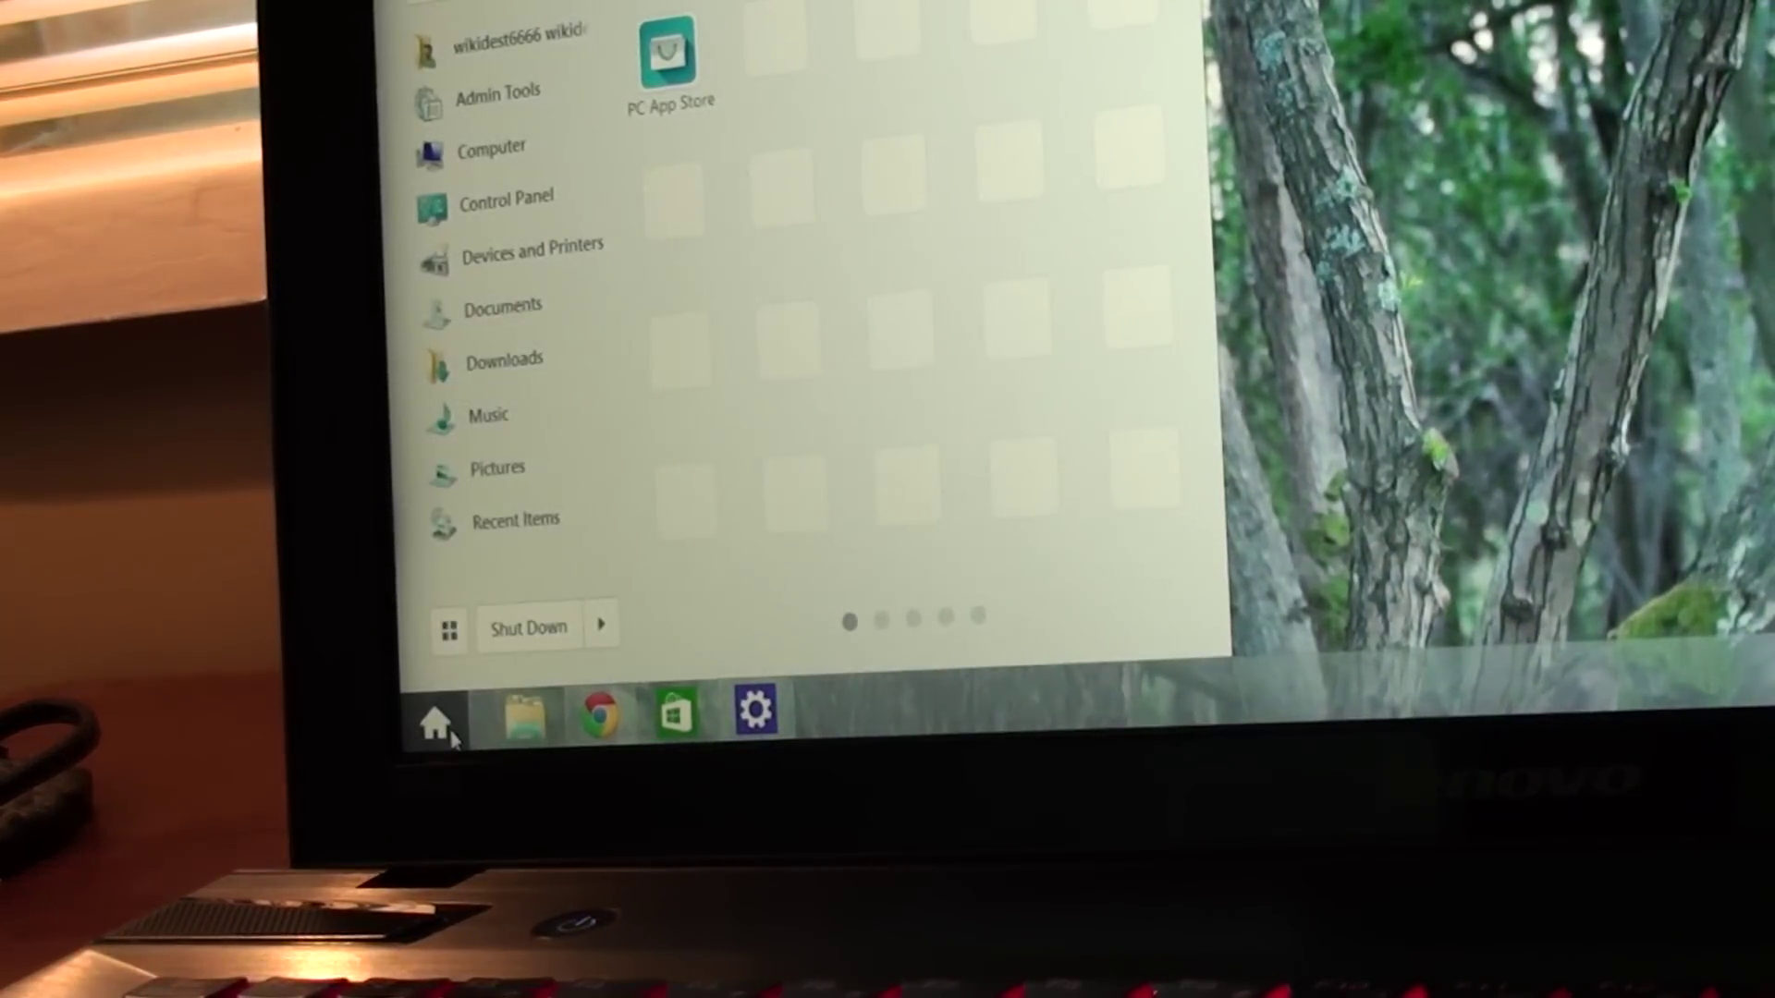
pyautogui.click(438, 720)
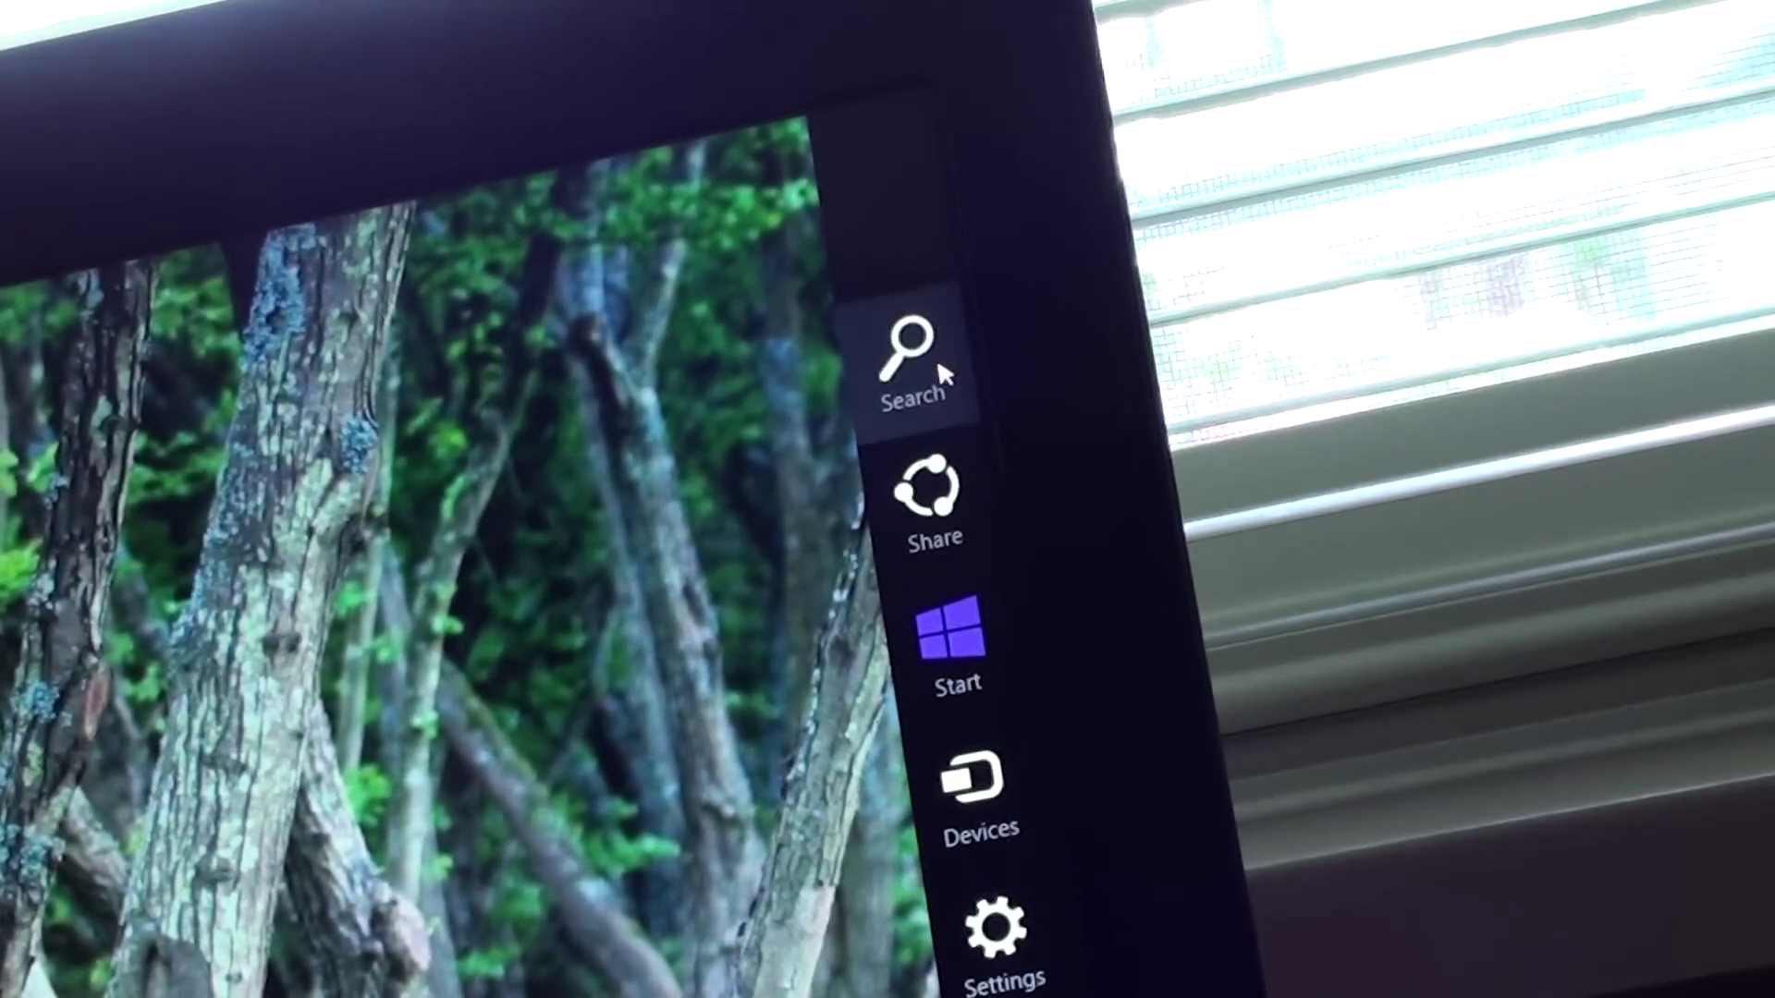
pyautogui.click(940, 367)
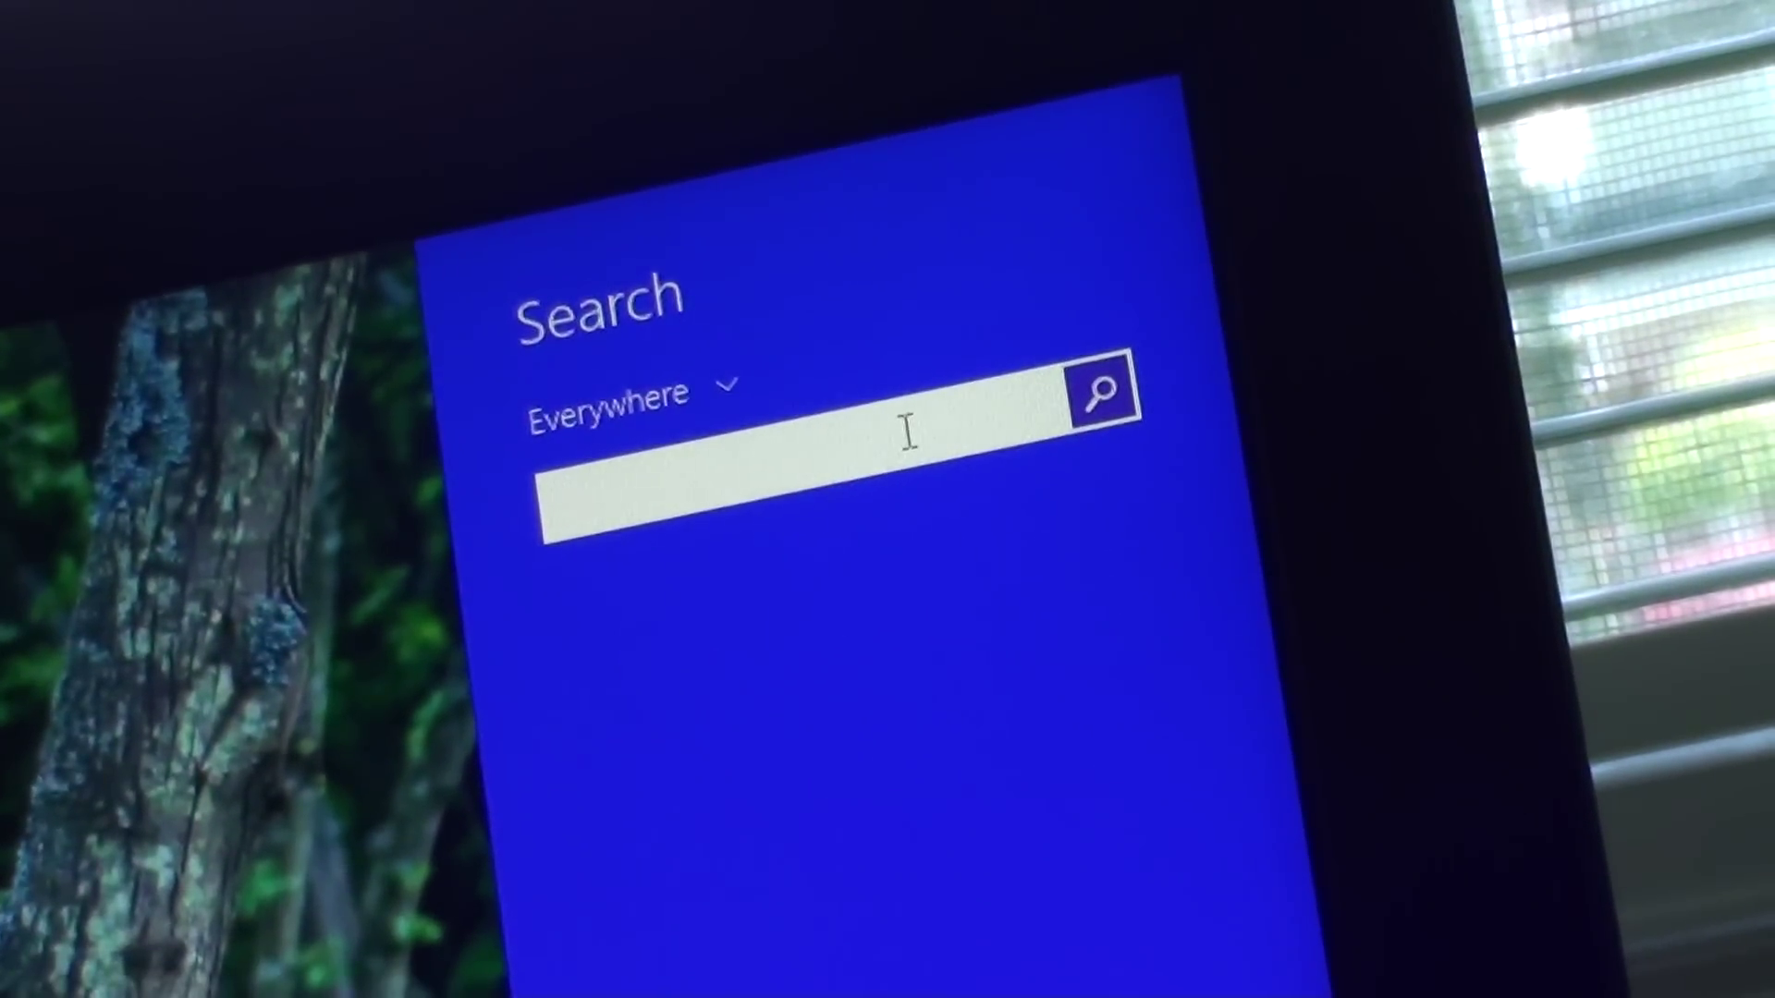
pyautogui.write('rege')
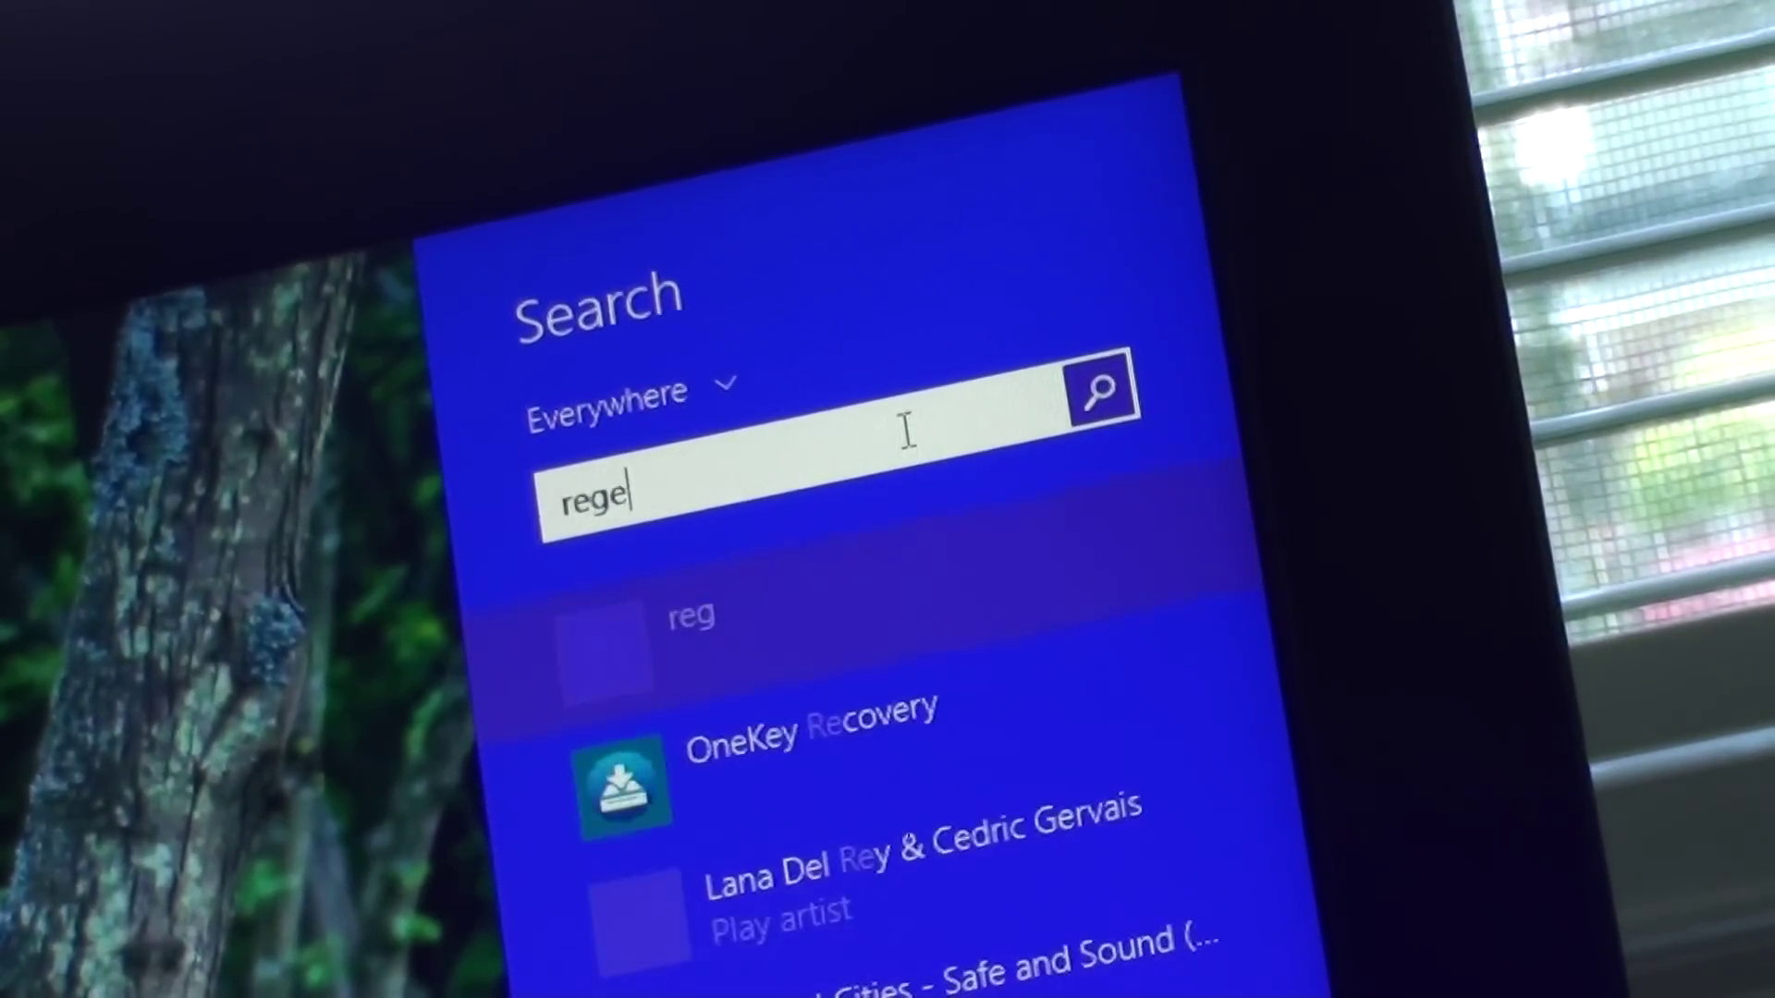
pyautogui.write('di')
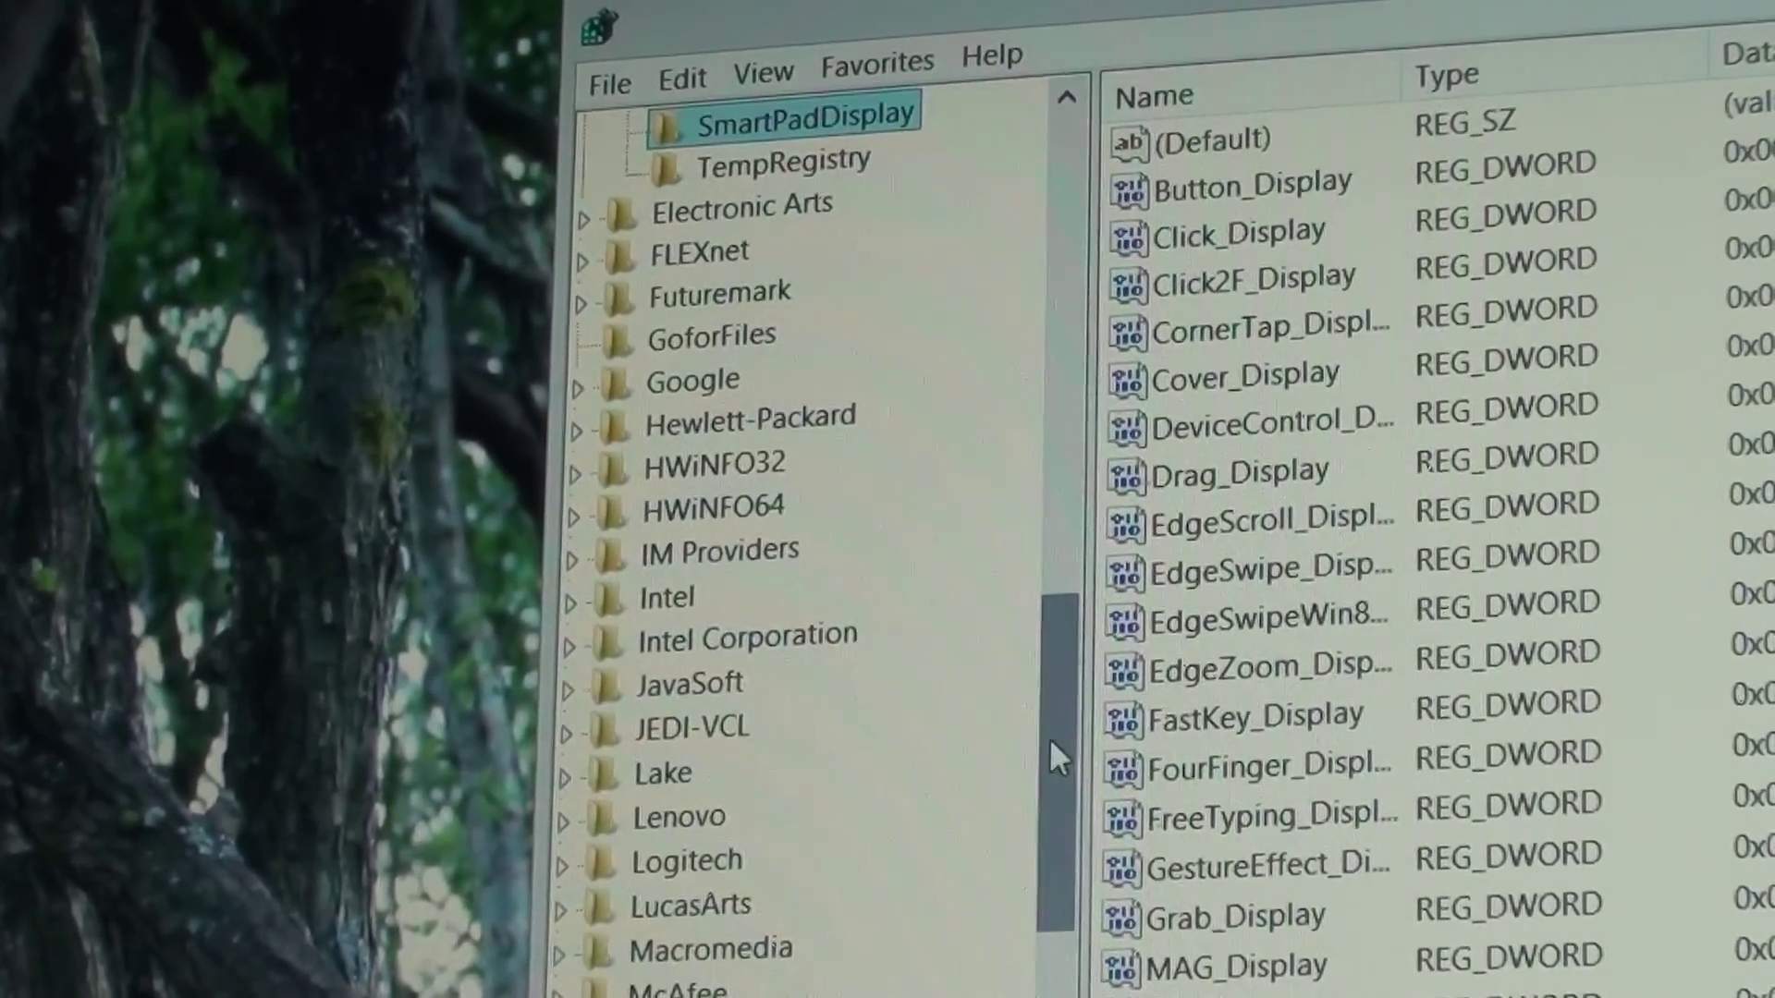
pyautogui.moveTo(1049, 738); pyautogui.dragTo(1054, 620)
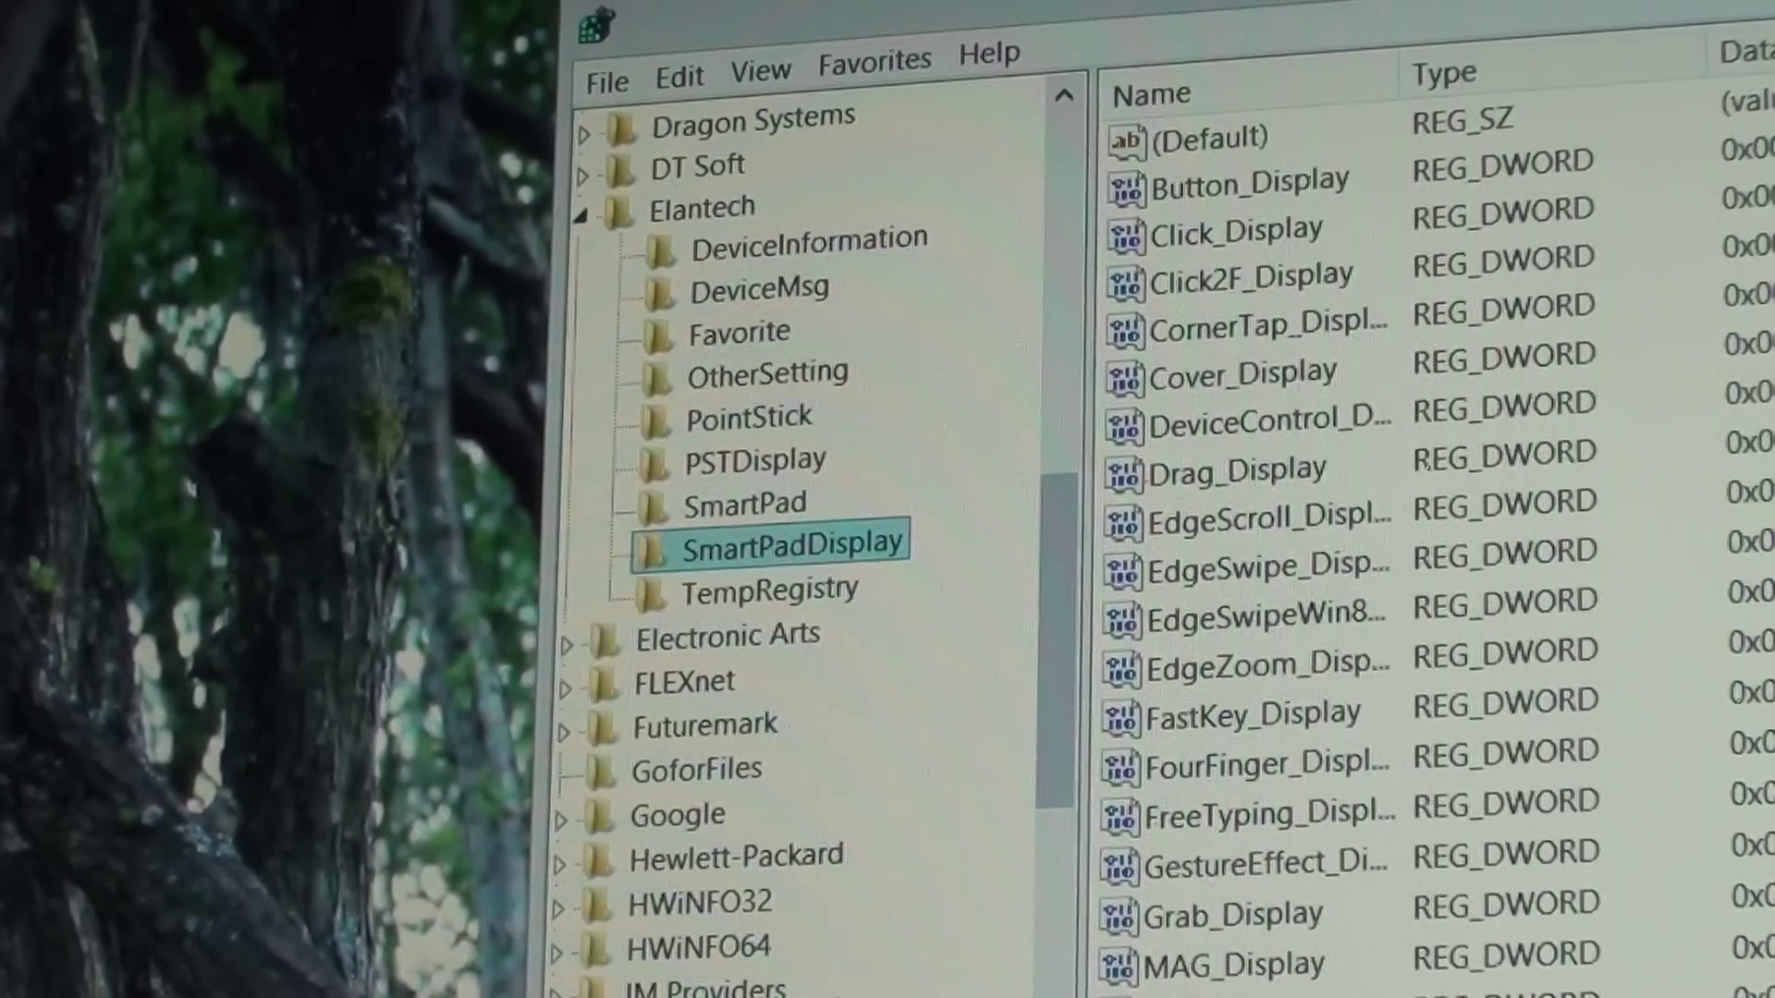
pyautogui.scroll(-3, 1247, 555)
pyautogui.scroll(-1, 1248, 554)
pyautogui.scroll(6, 1248, 554)
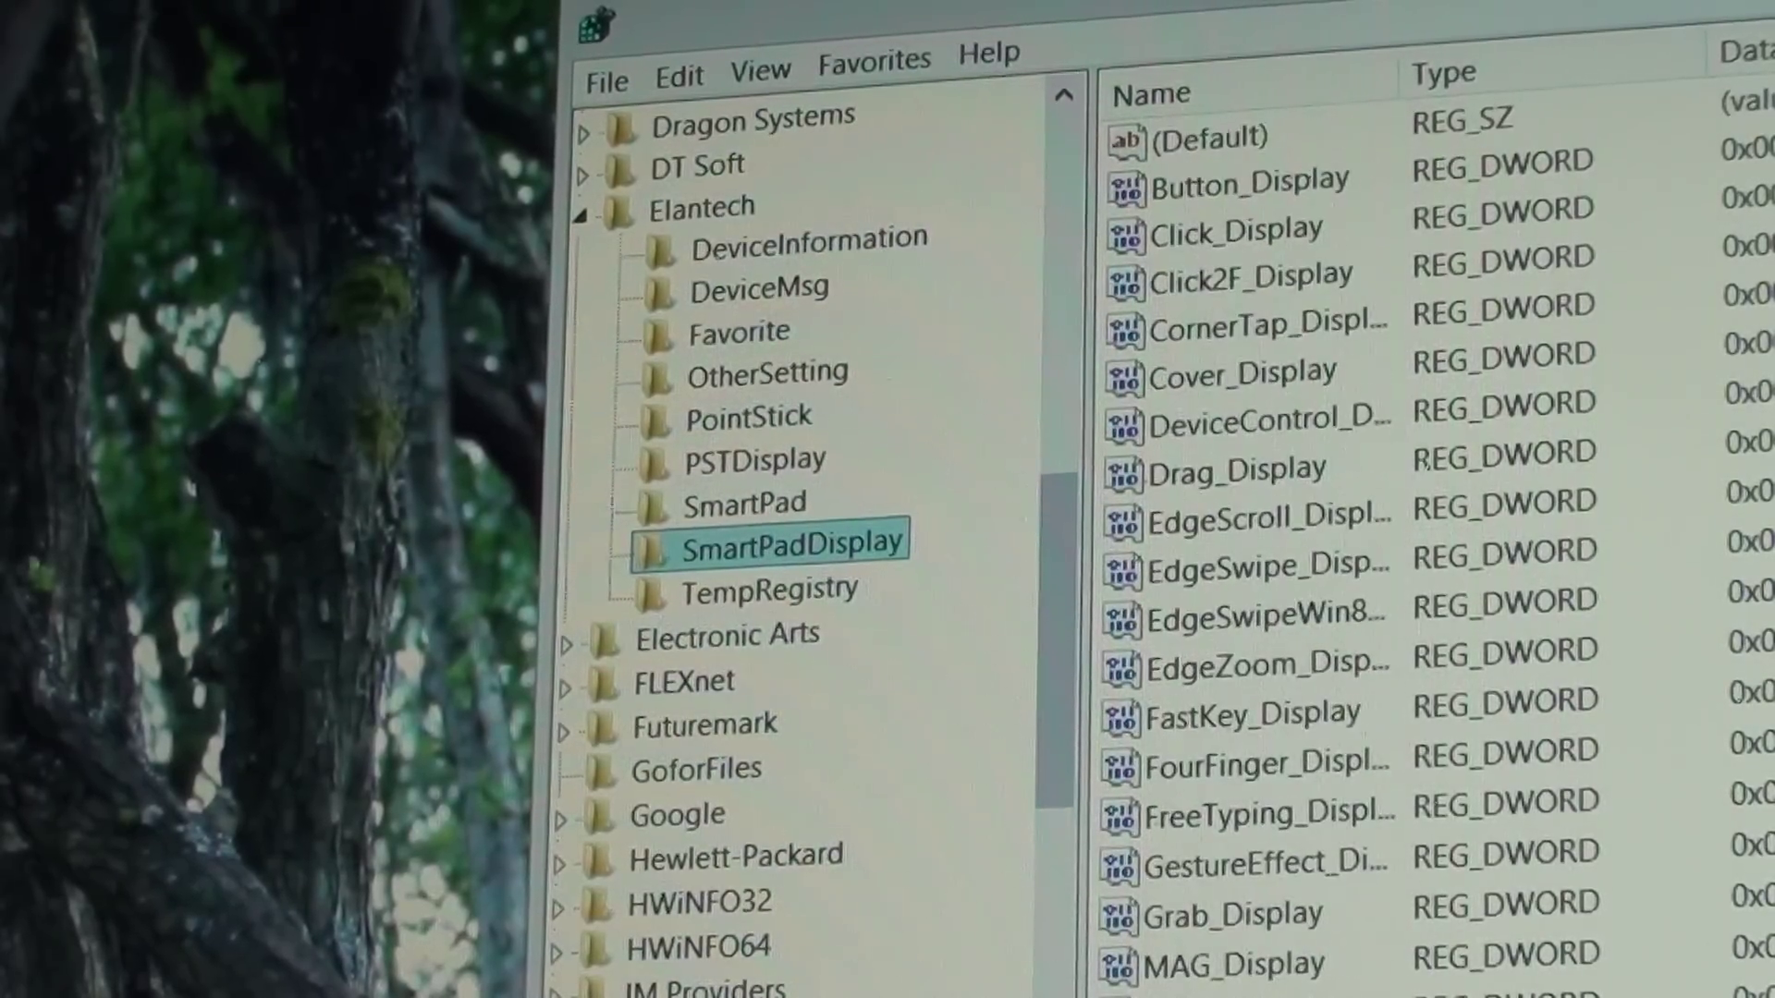
# Expand HKEY_CURRENT_USER\Software\Elantech in the tree and select the SmartPad key.
pyautogui.click(697, 503)
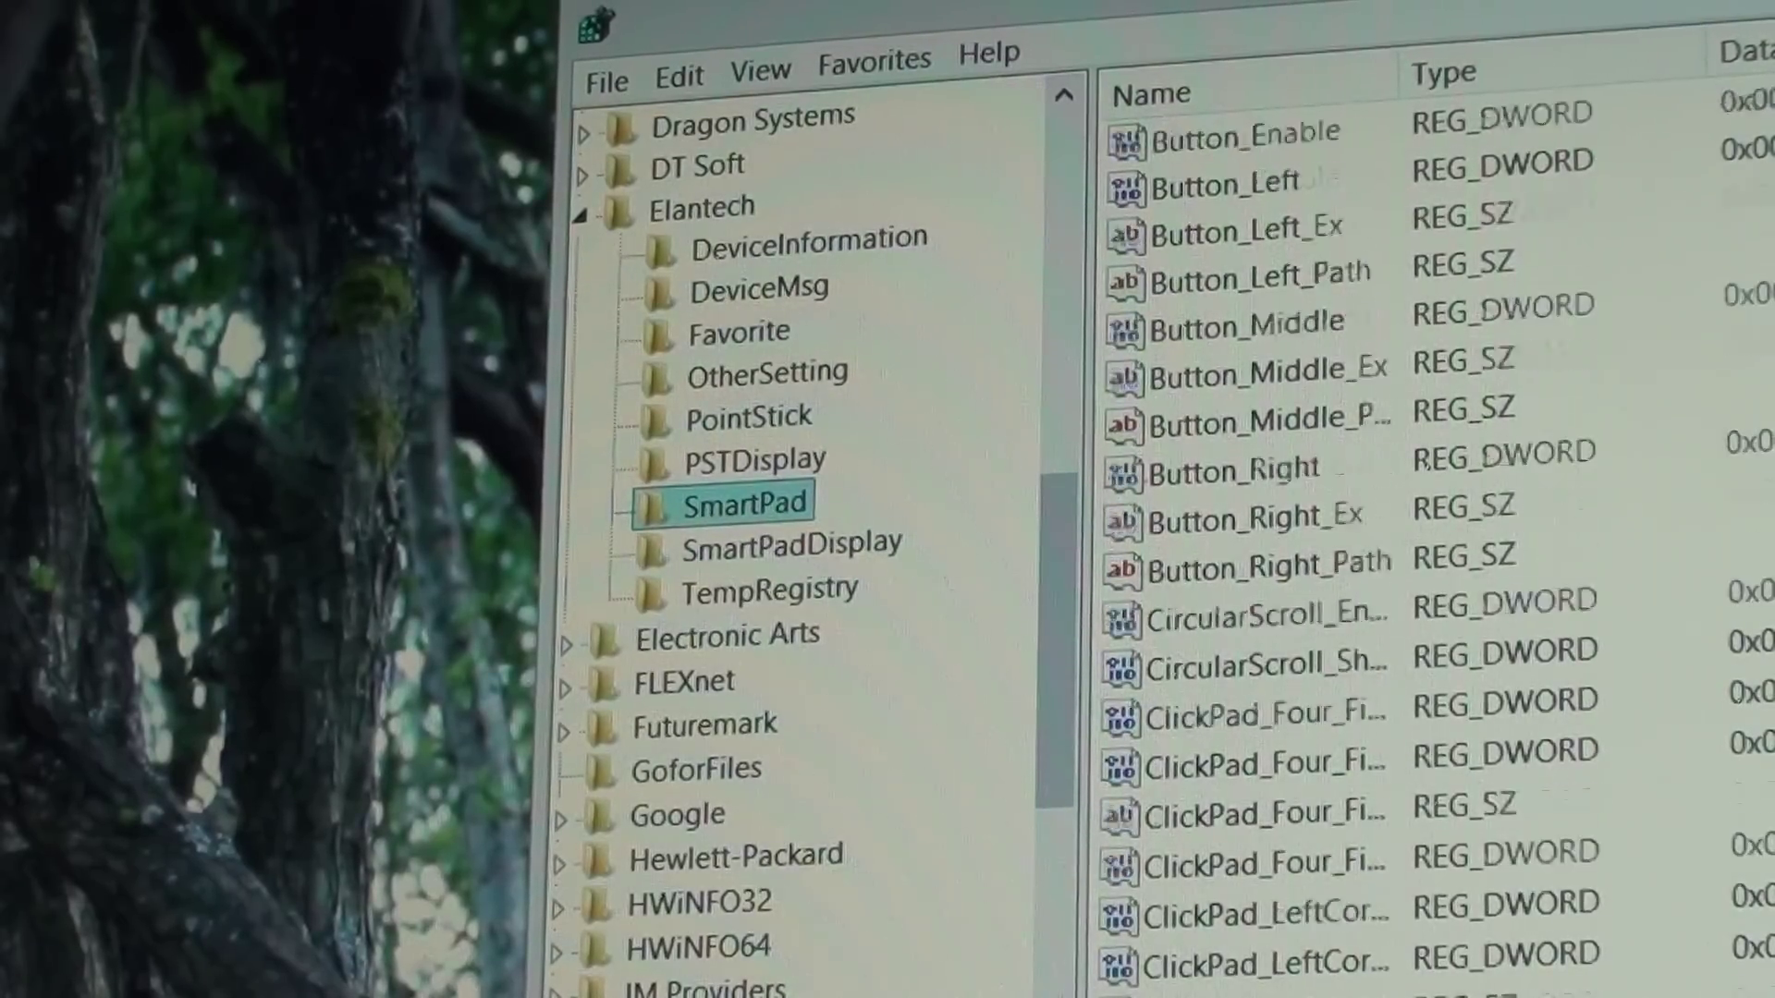
pyautogui.scroll(-5, 1388, 555)
pyautogui.scroll(-4, 1387, 554)
pyautogui.scroll(-1, 1387, 556)
pyautogui.scroll(10, 1131, 354)
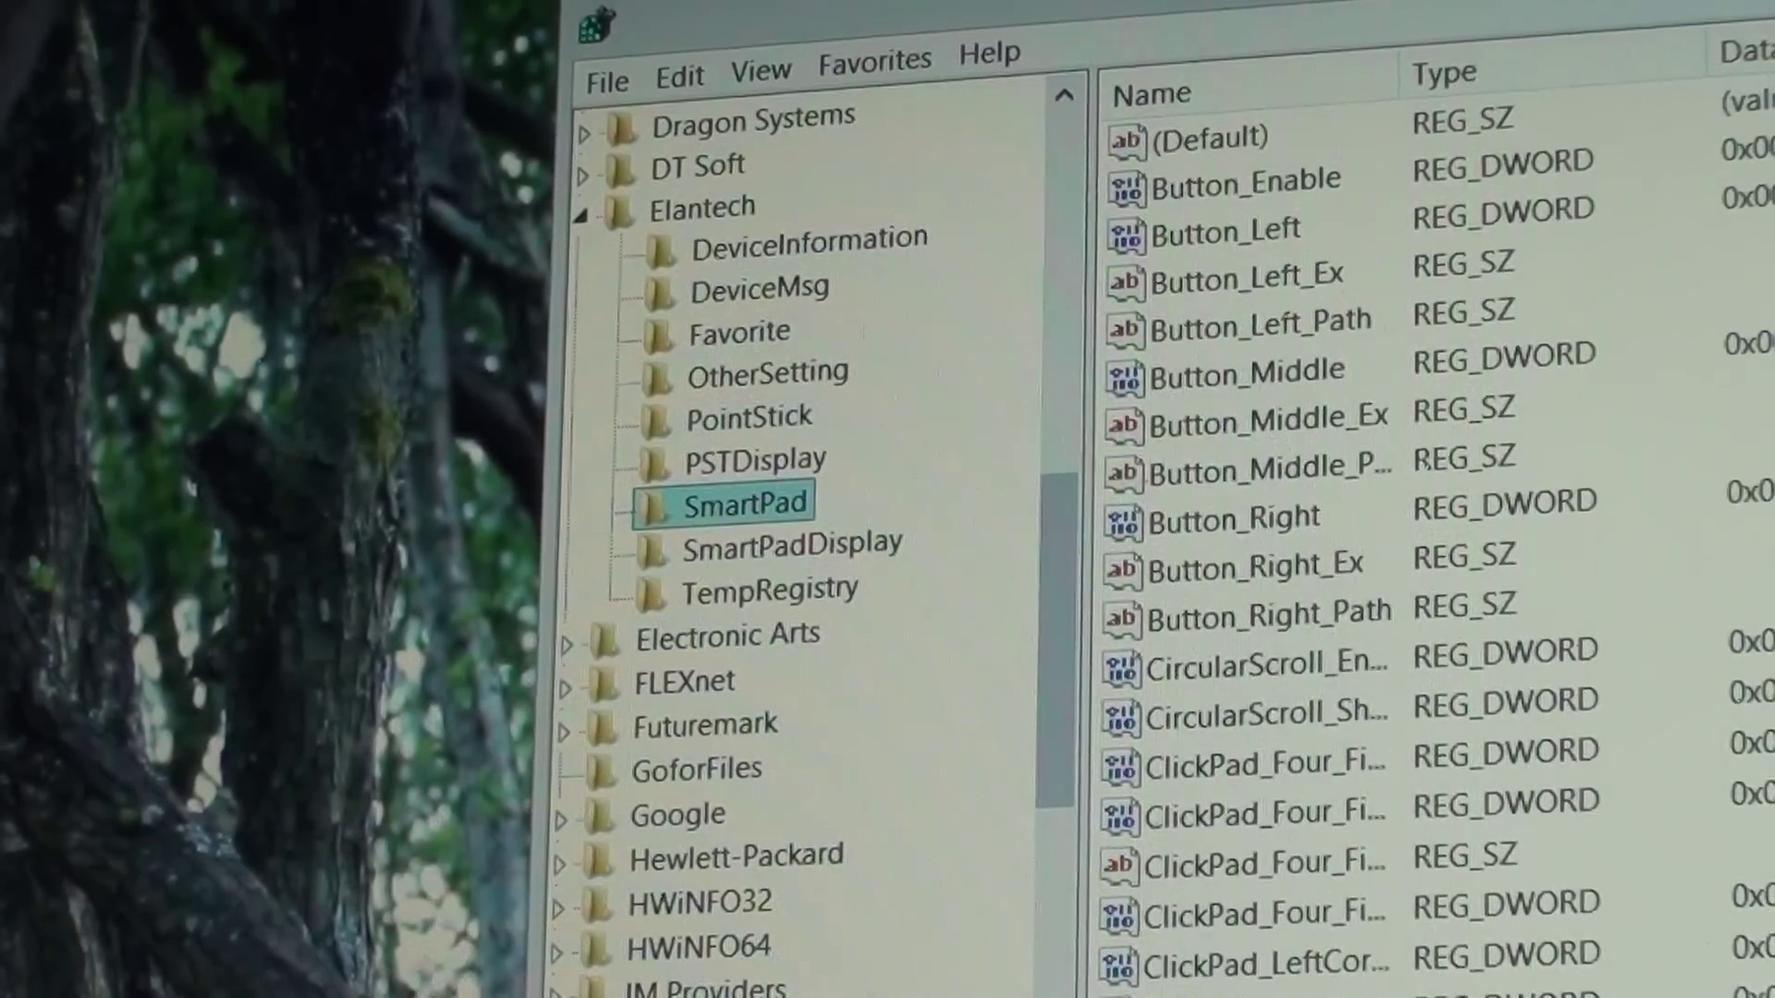
pyautogui.moveTo(1051, 500); pyautogui.dragTo(1058, 147)
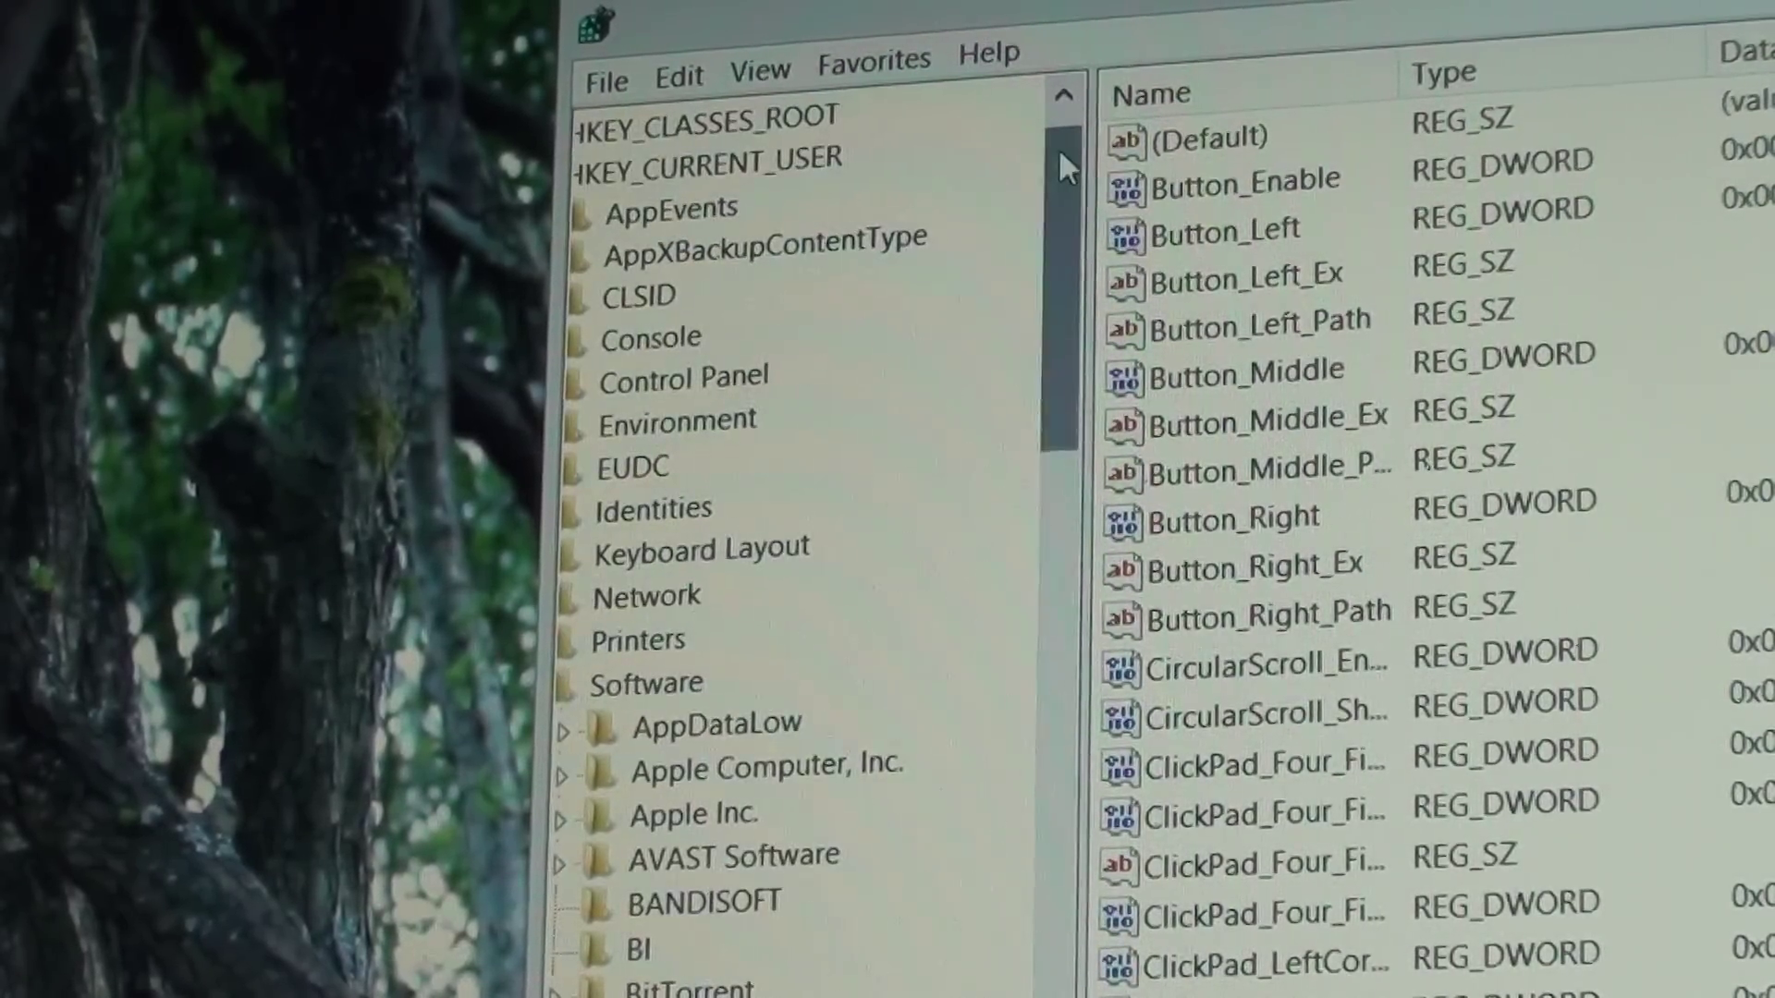
pyautogui.hscroll(-3, 805, 555)
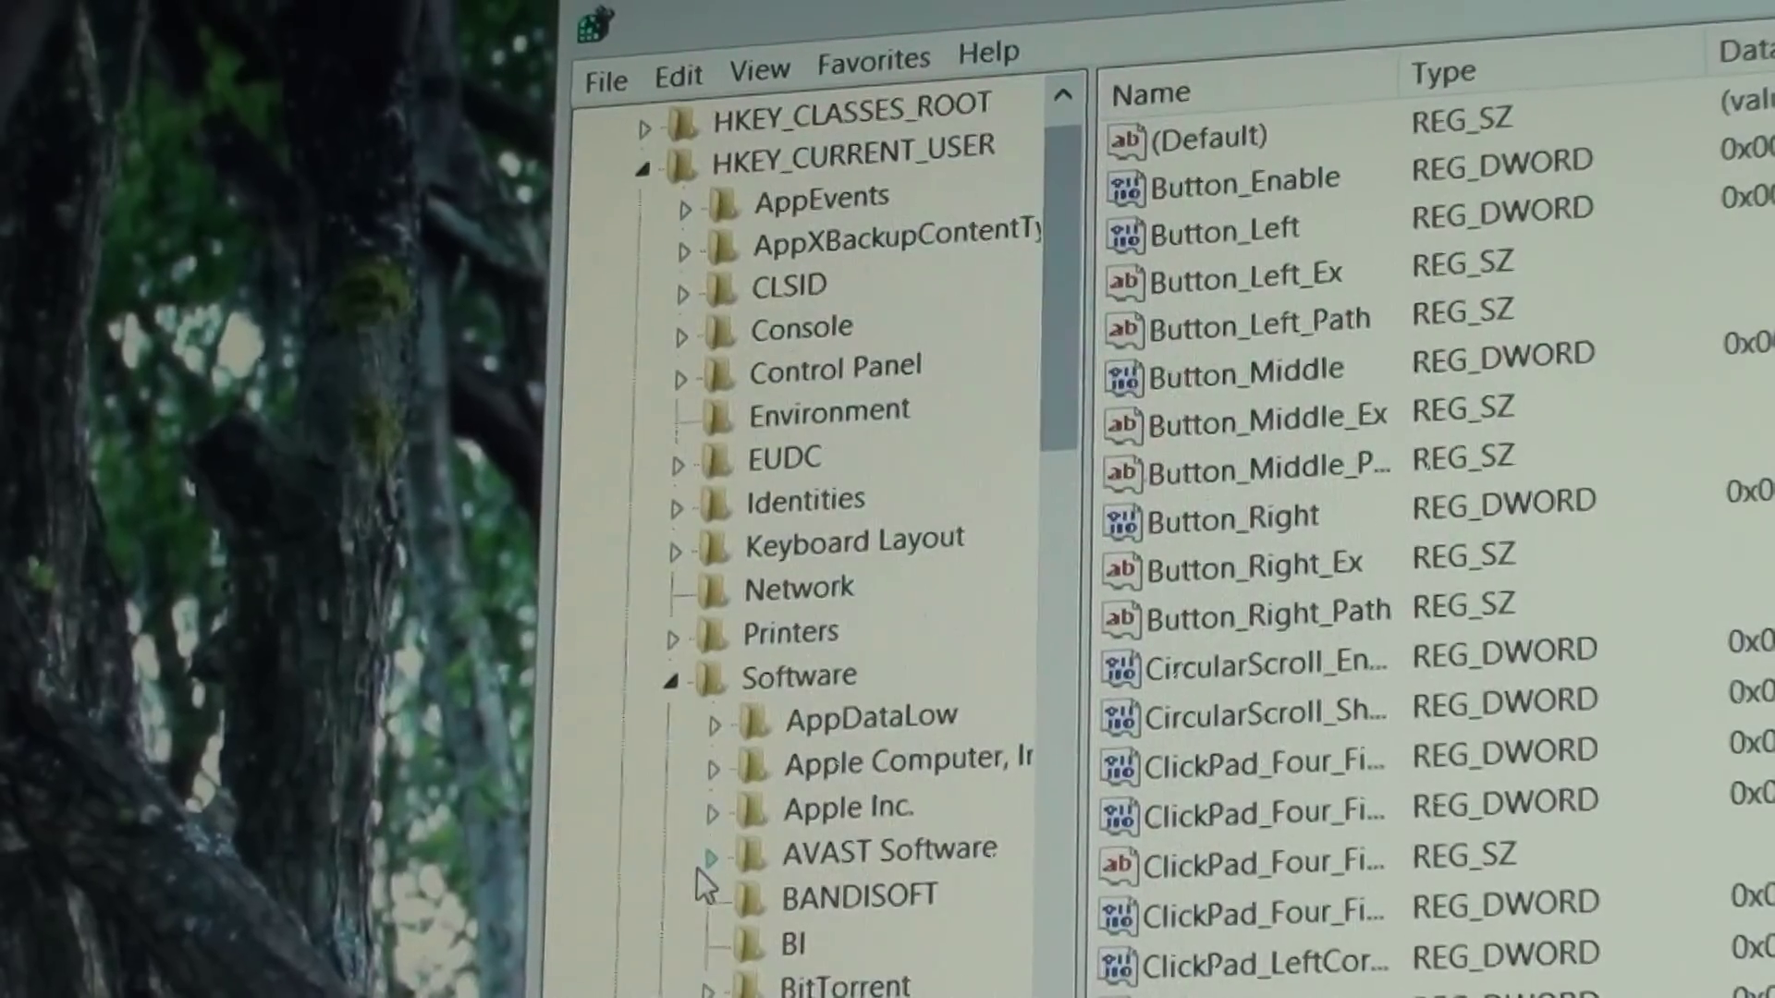
pyautogui.doubleClick(679, 152)
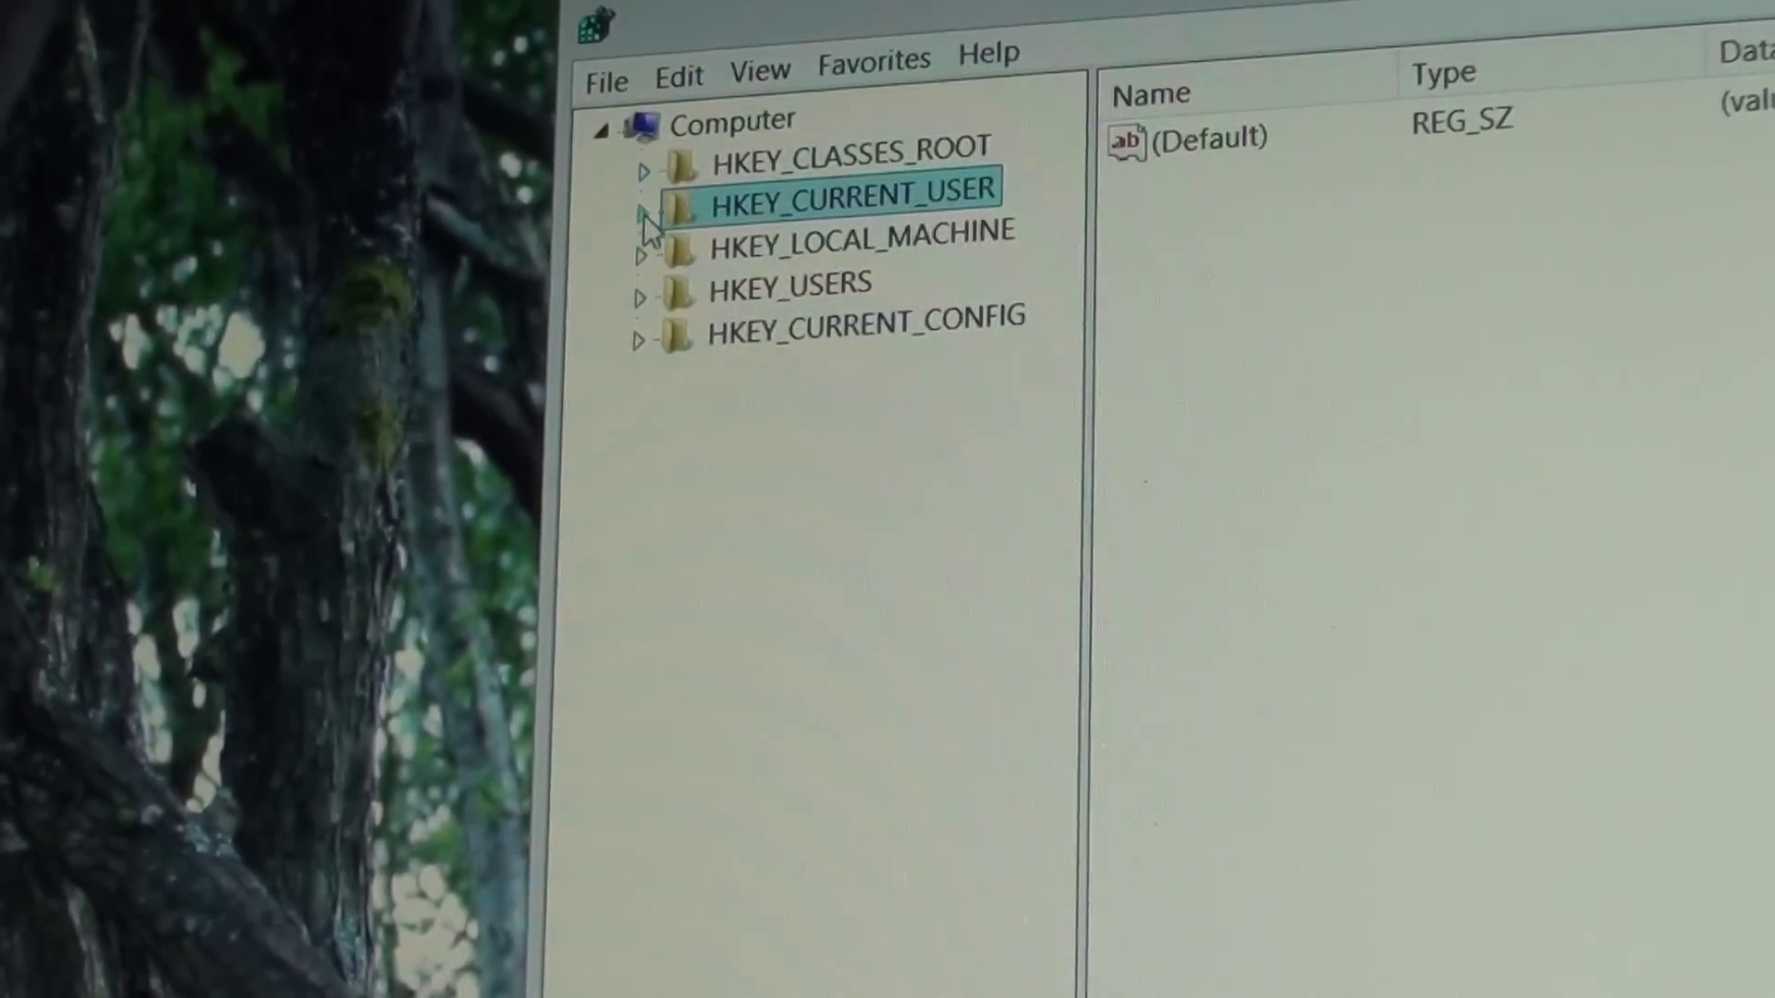
pyautogui.click(643, 209)
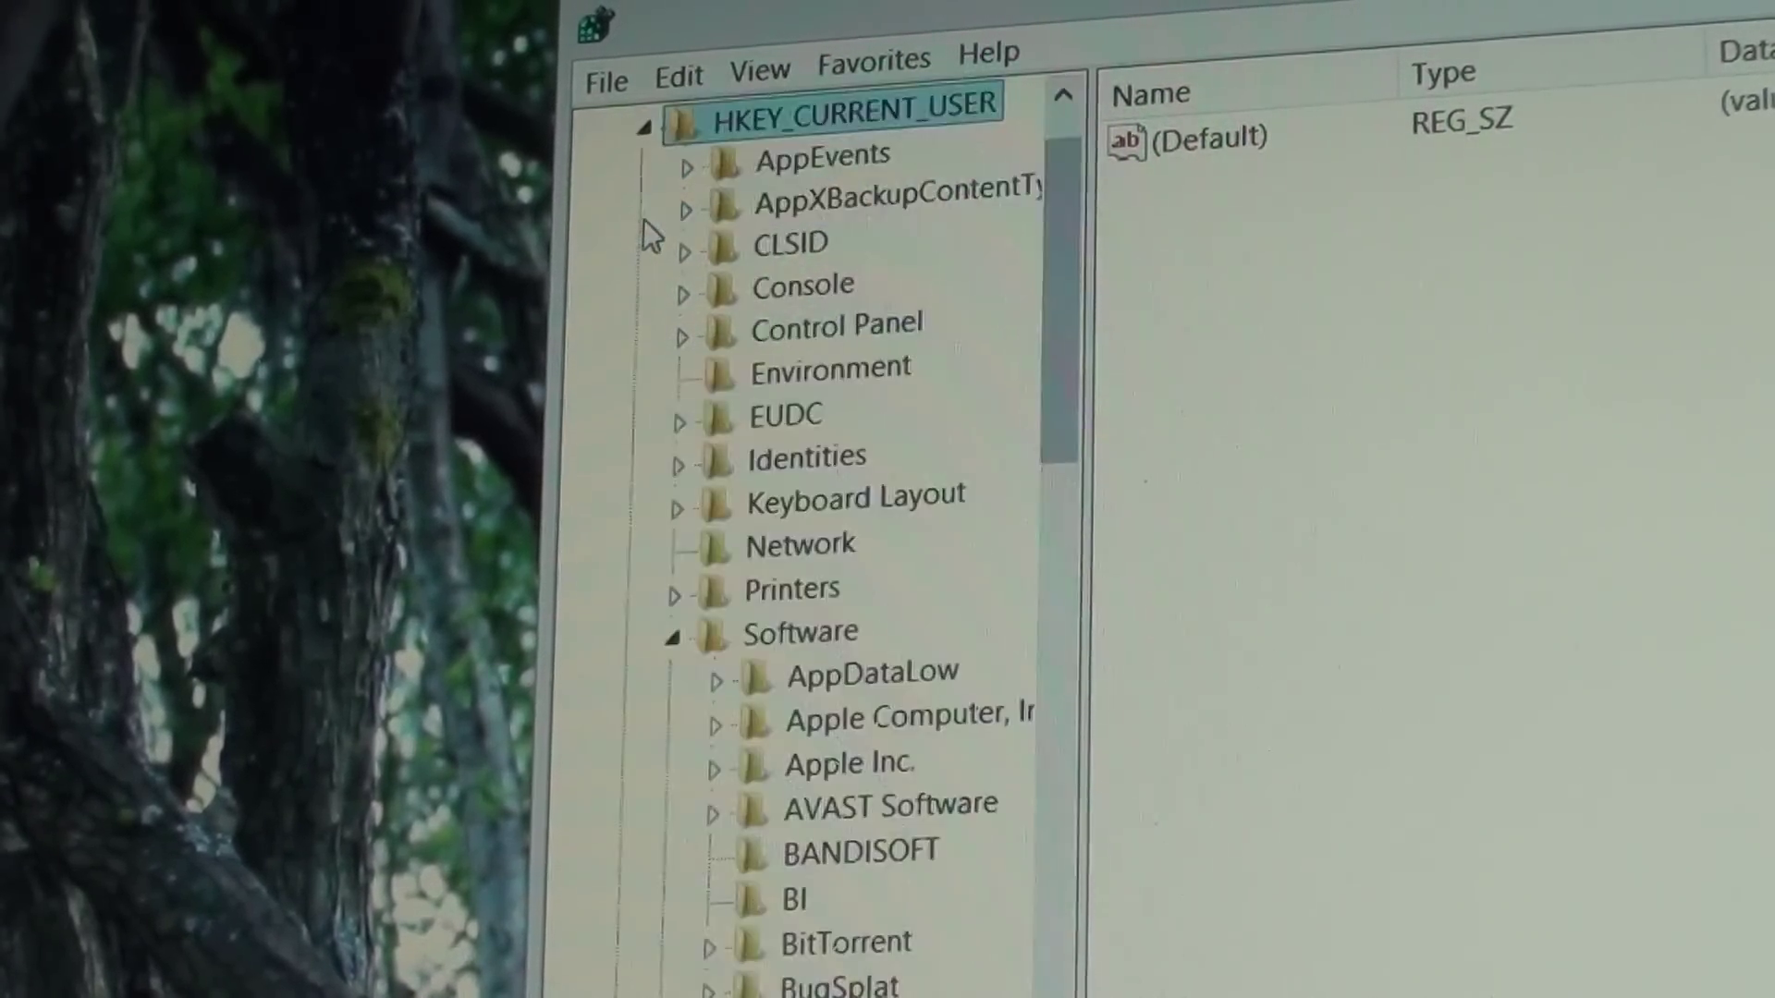
pyautogui.click(676, 640)
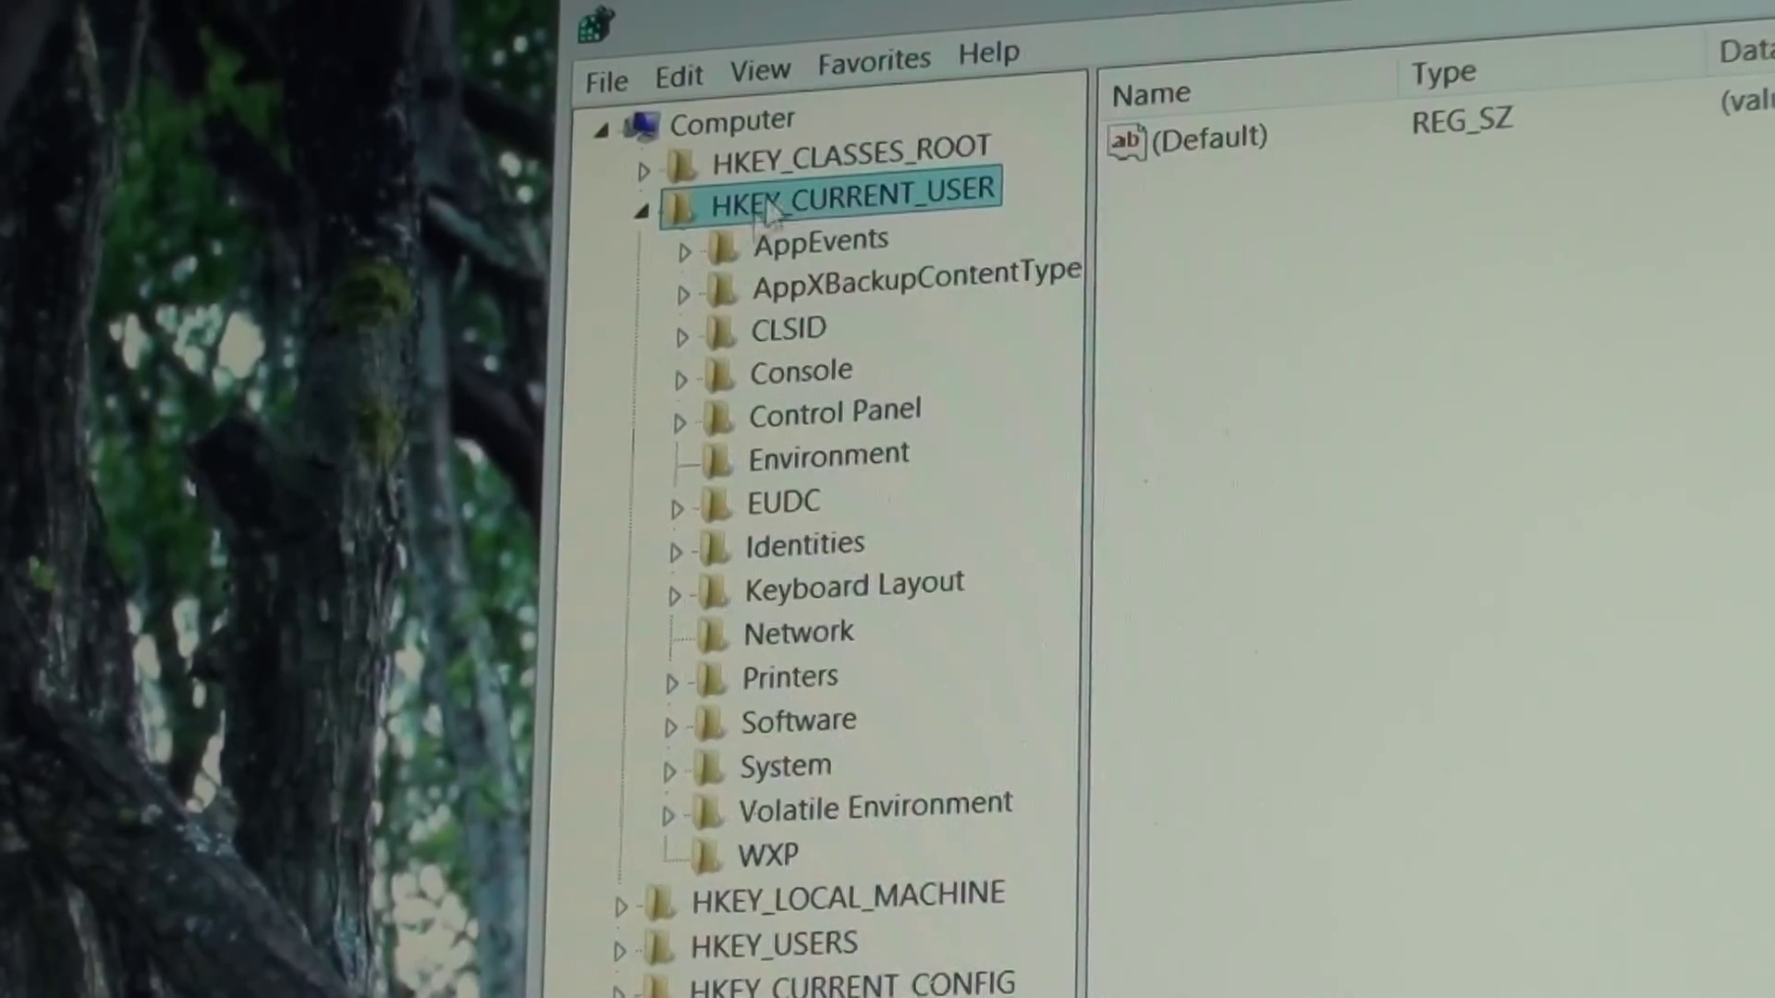
pyautogui.click(675, 724)
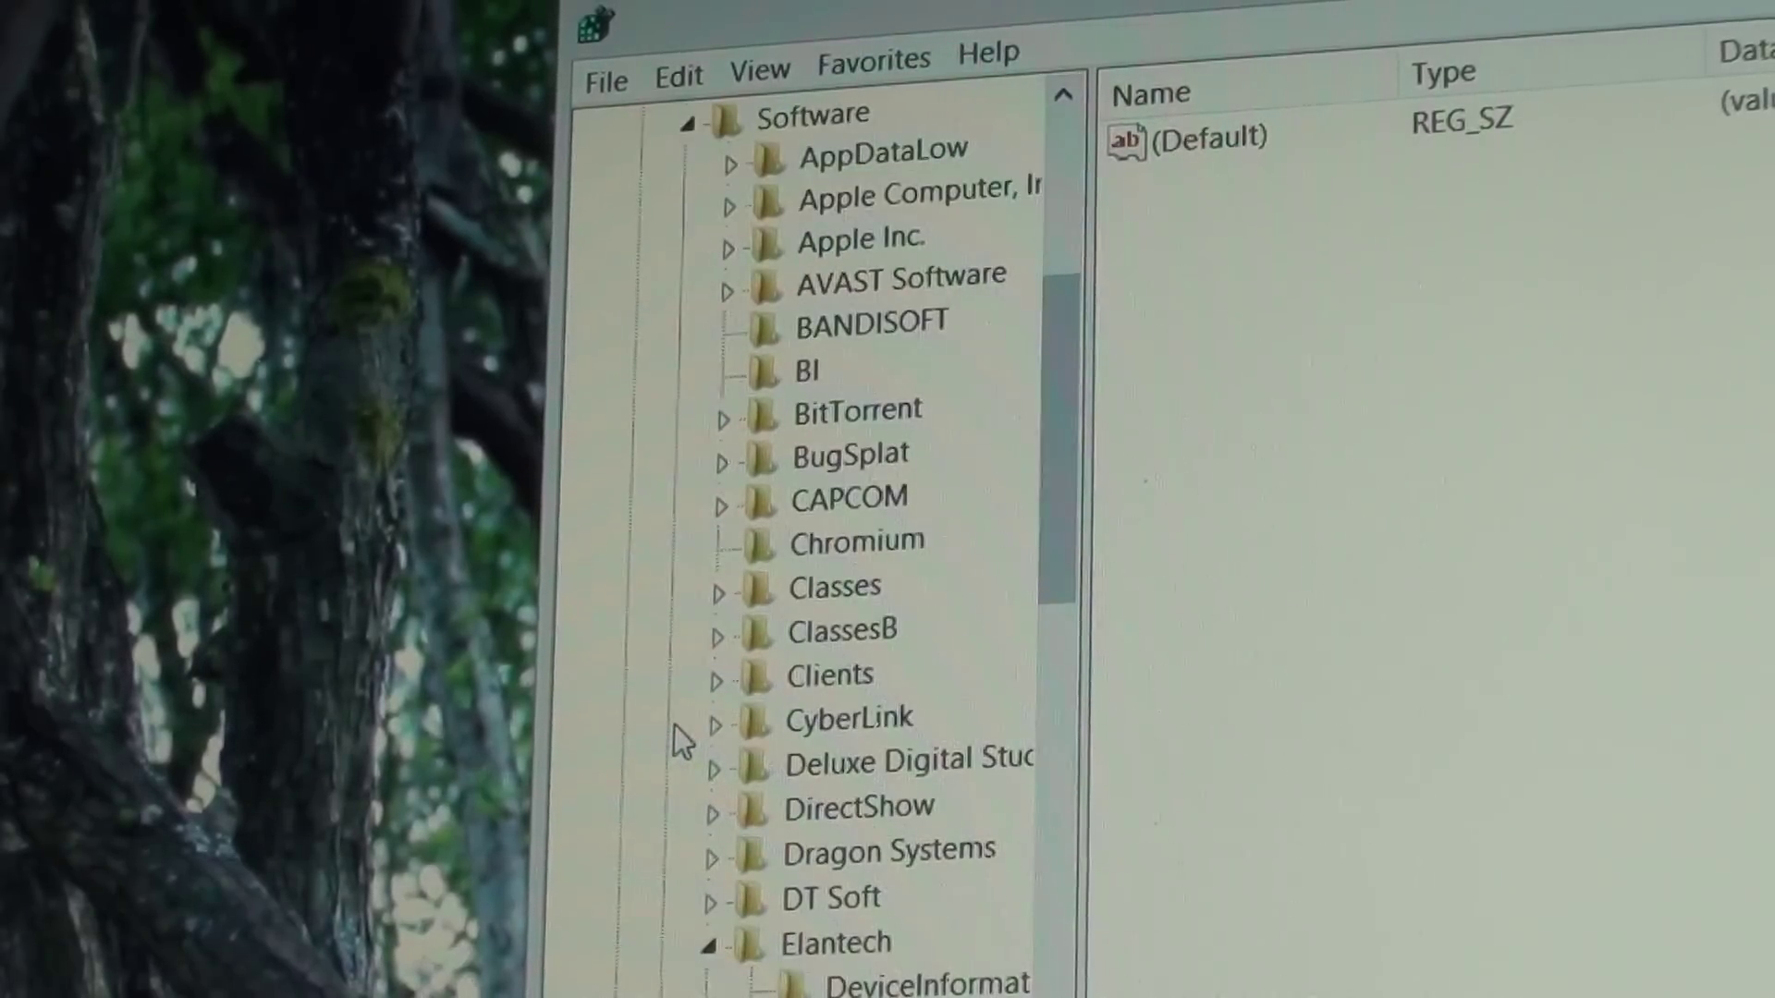
pyautogui.click(716, 947)
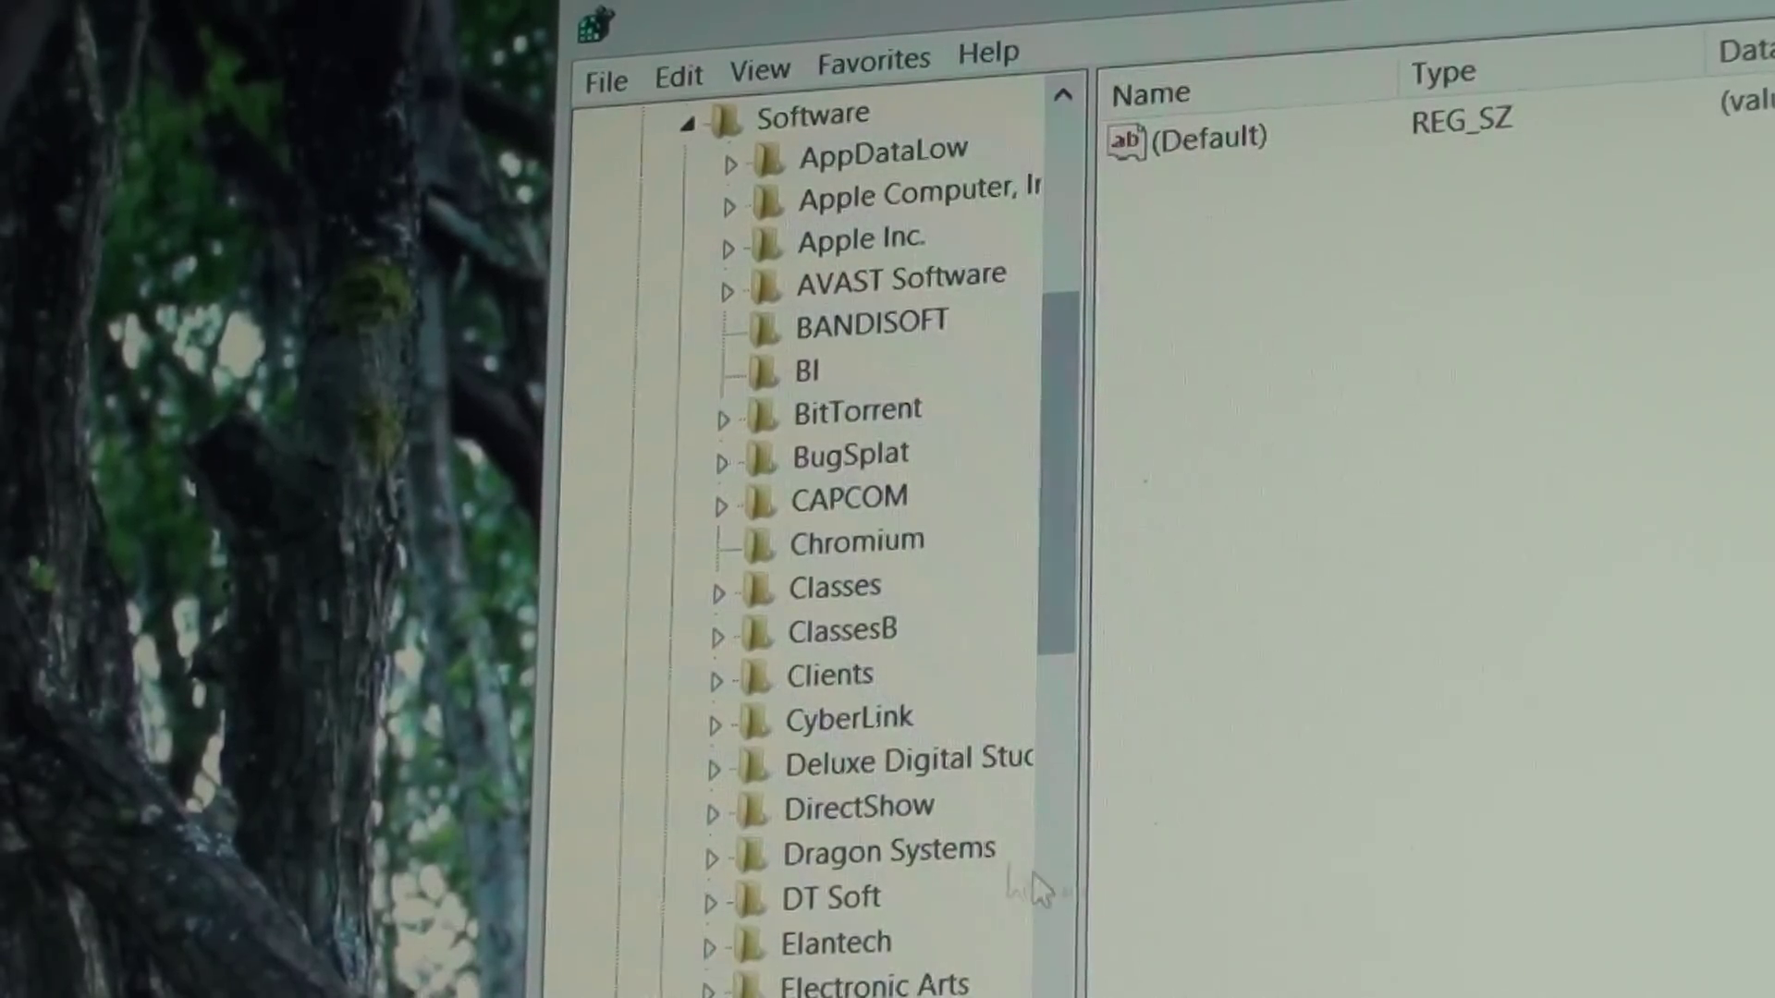
pyautogui.click(713, 947)
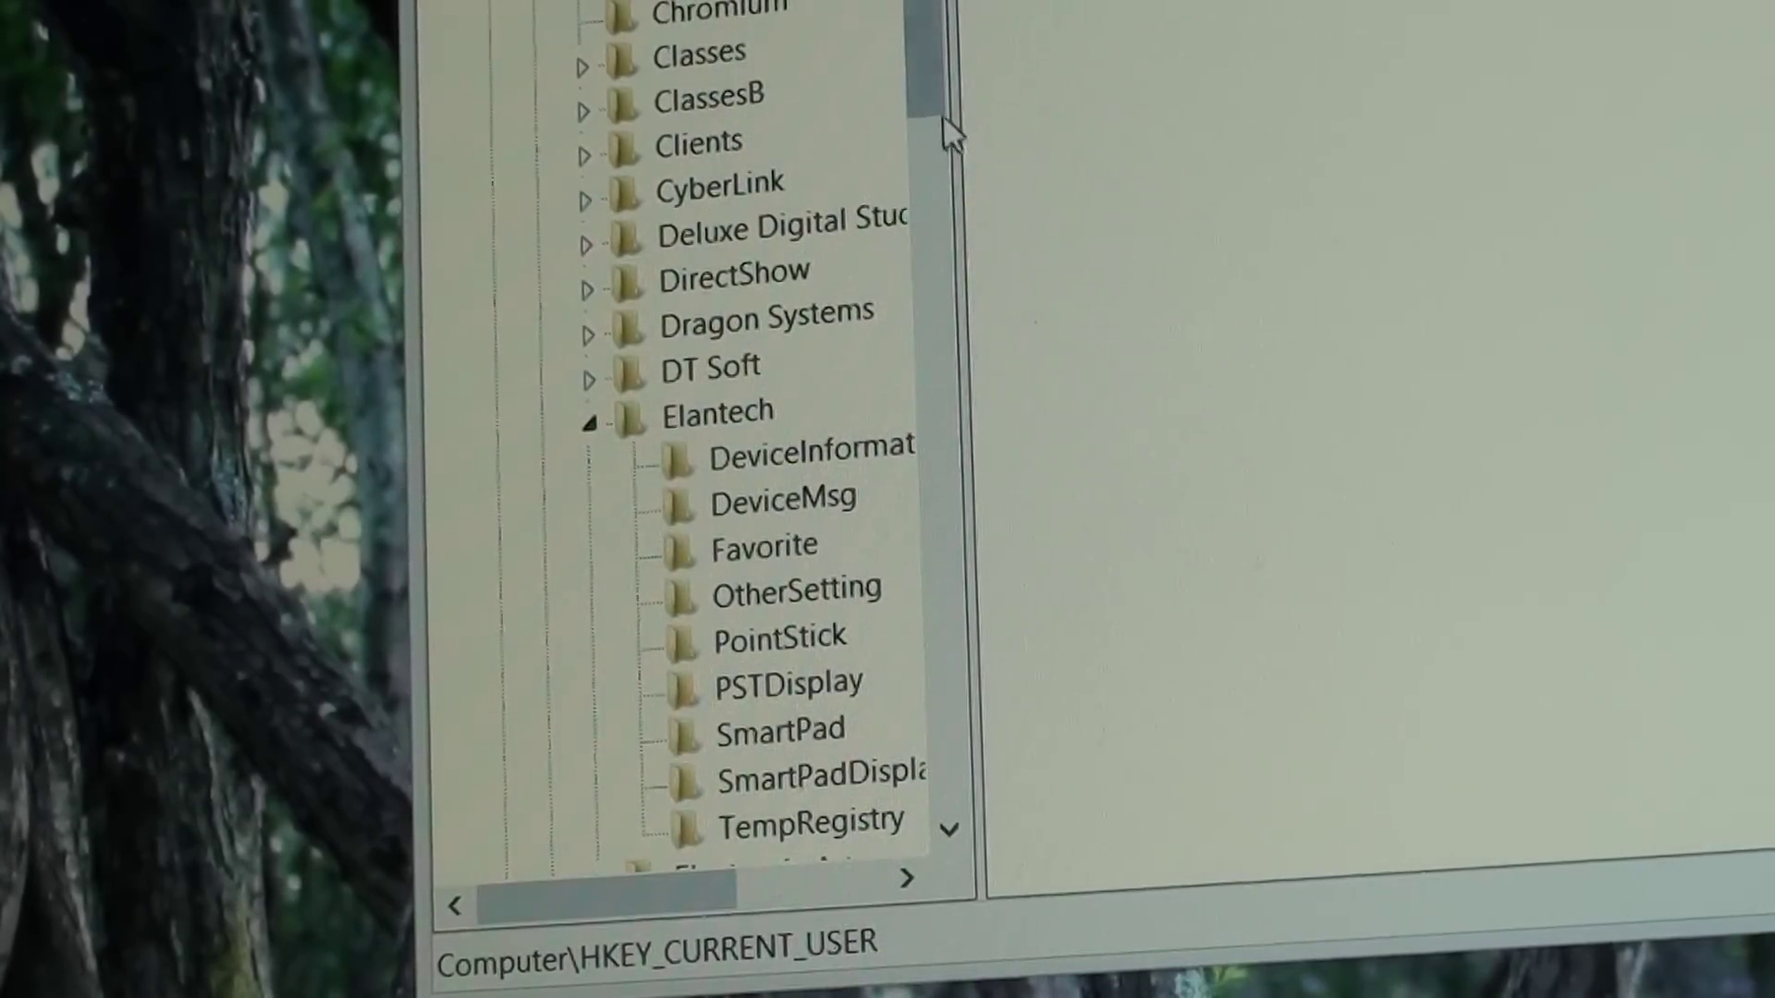
pyautogui.moveTo(935, 91); pyautogui.dragTo(936, 152)
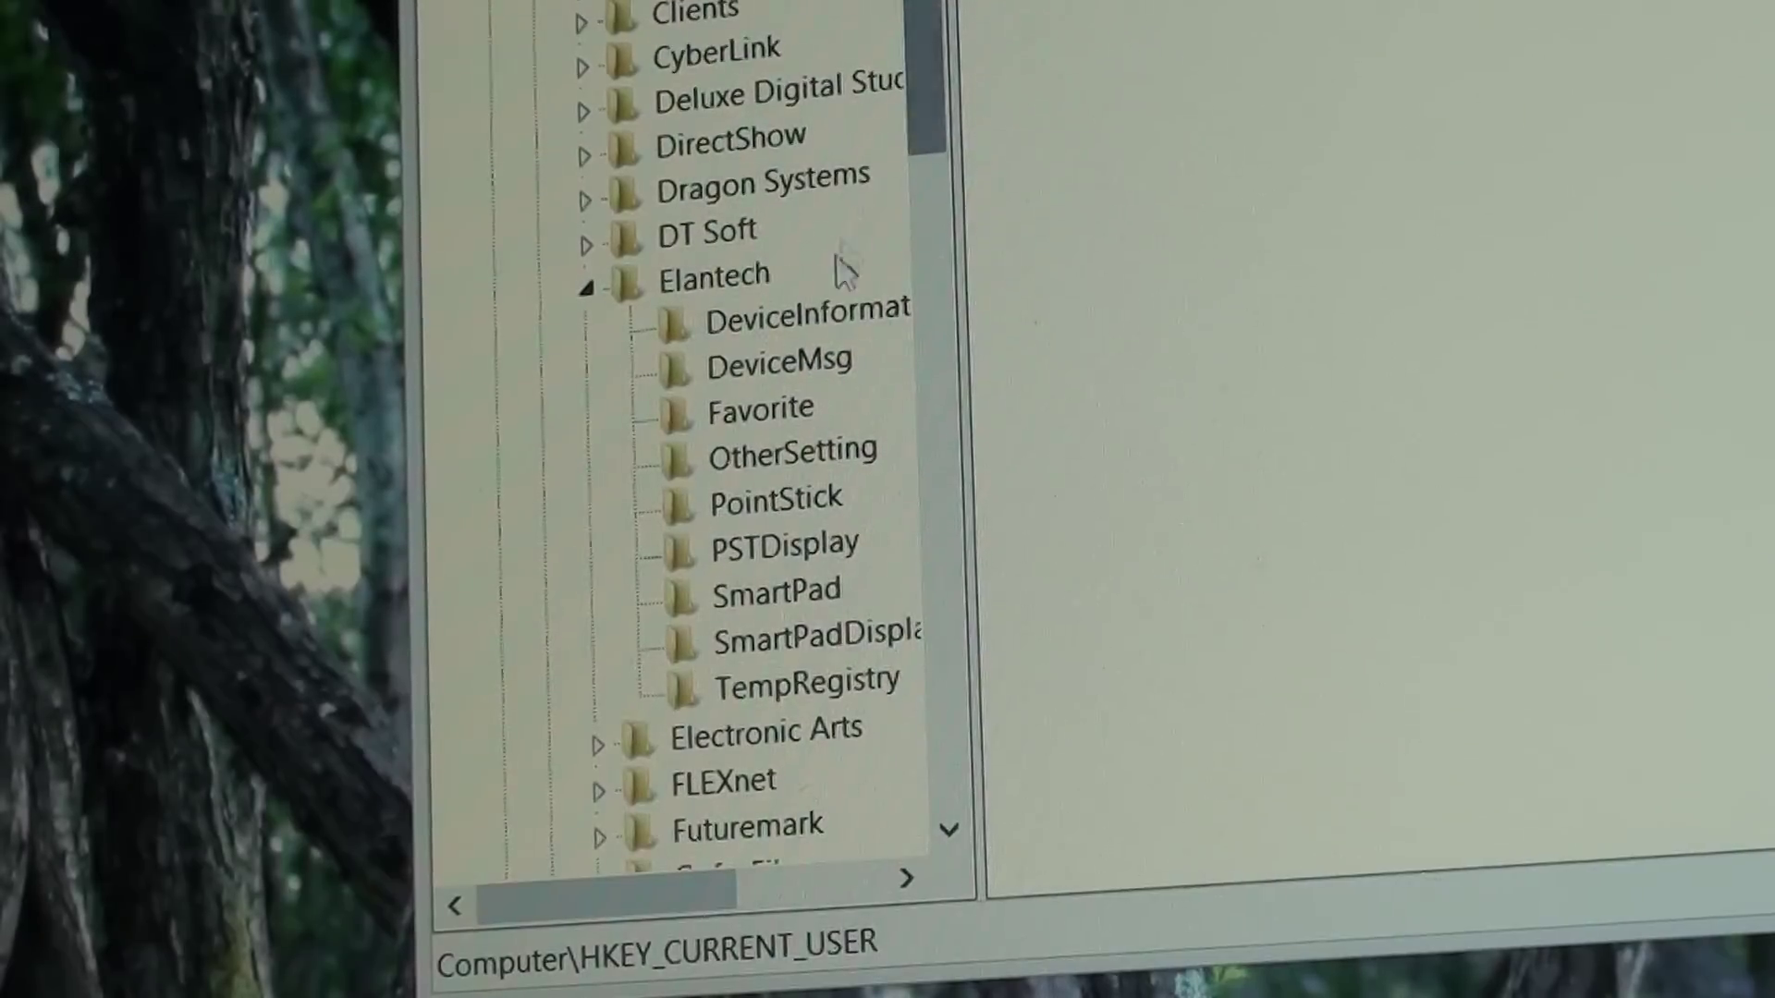
pyautogui.click(764, 596)
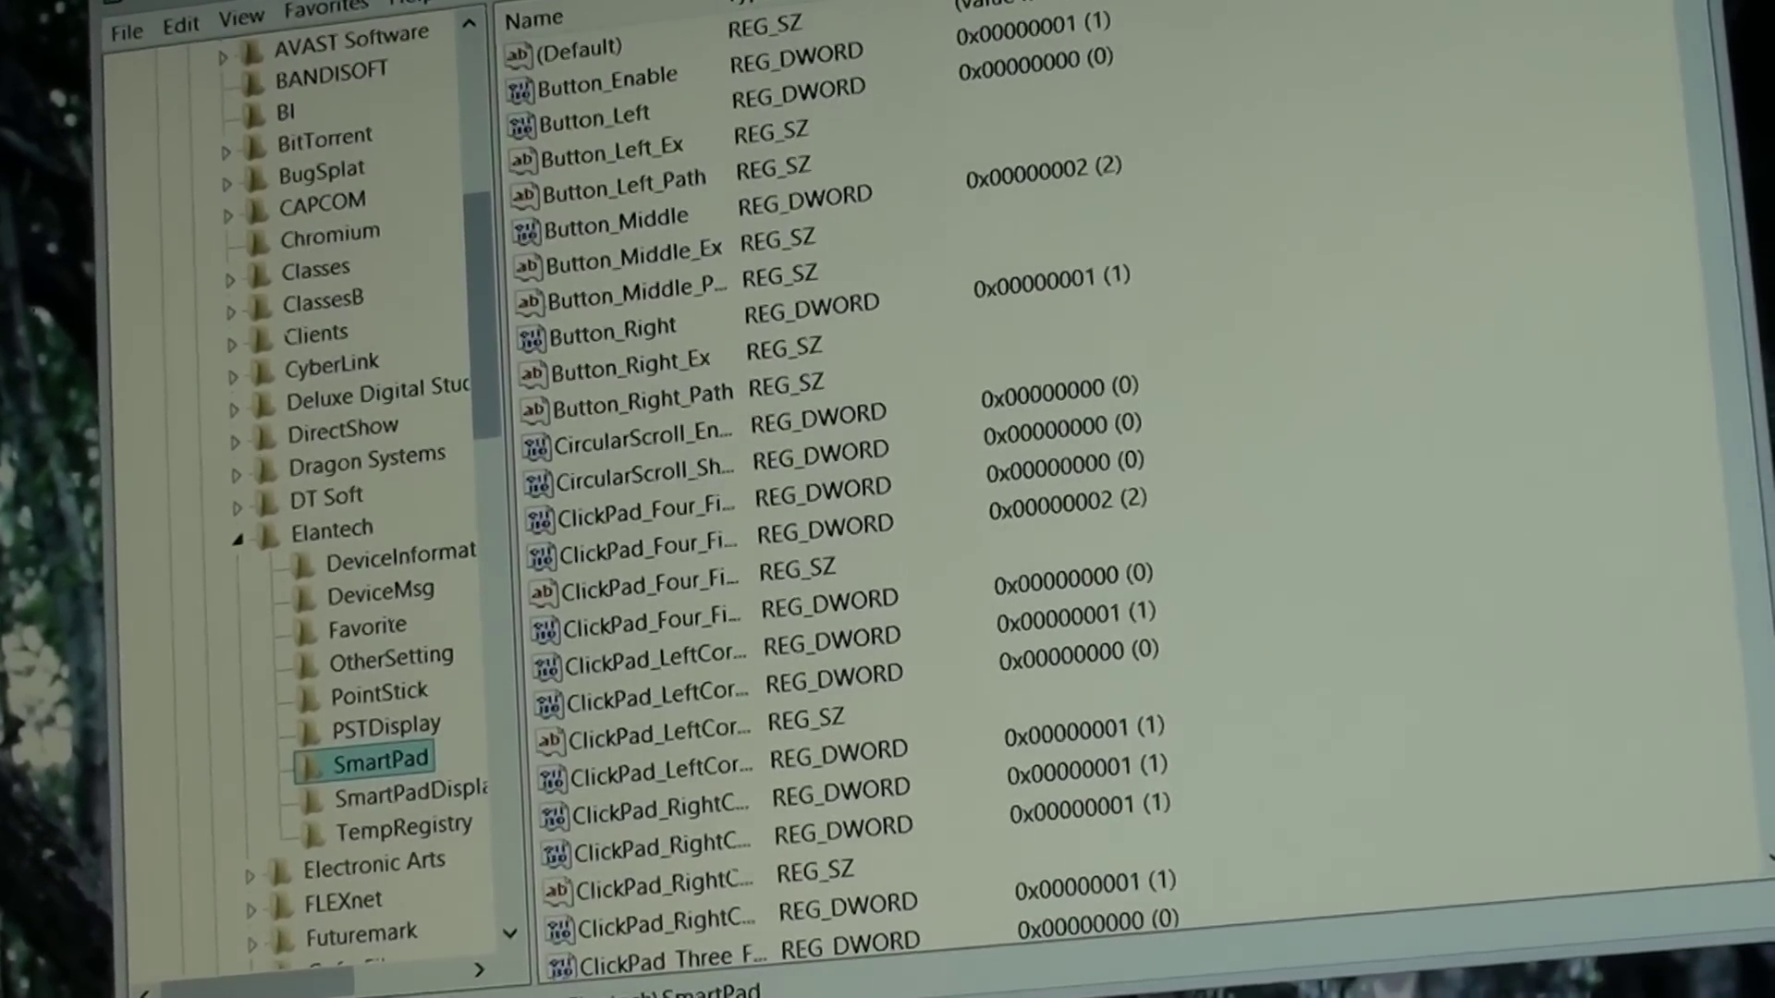
pyautogui.scroll(-3, 1109, 487)
pyautogui.scroll(-2, 1110, 486)
pyautogui.scroll(-2, 1109, 486)
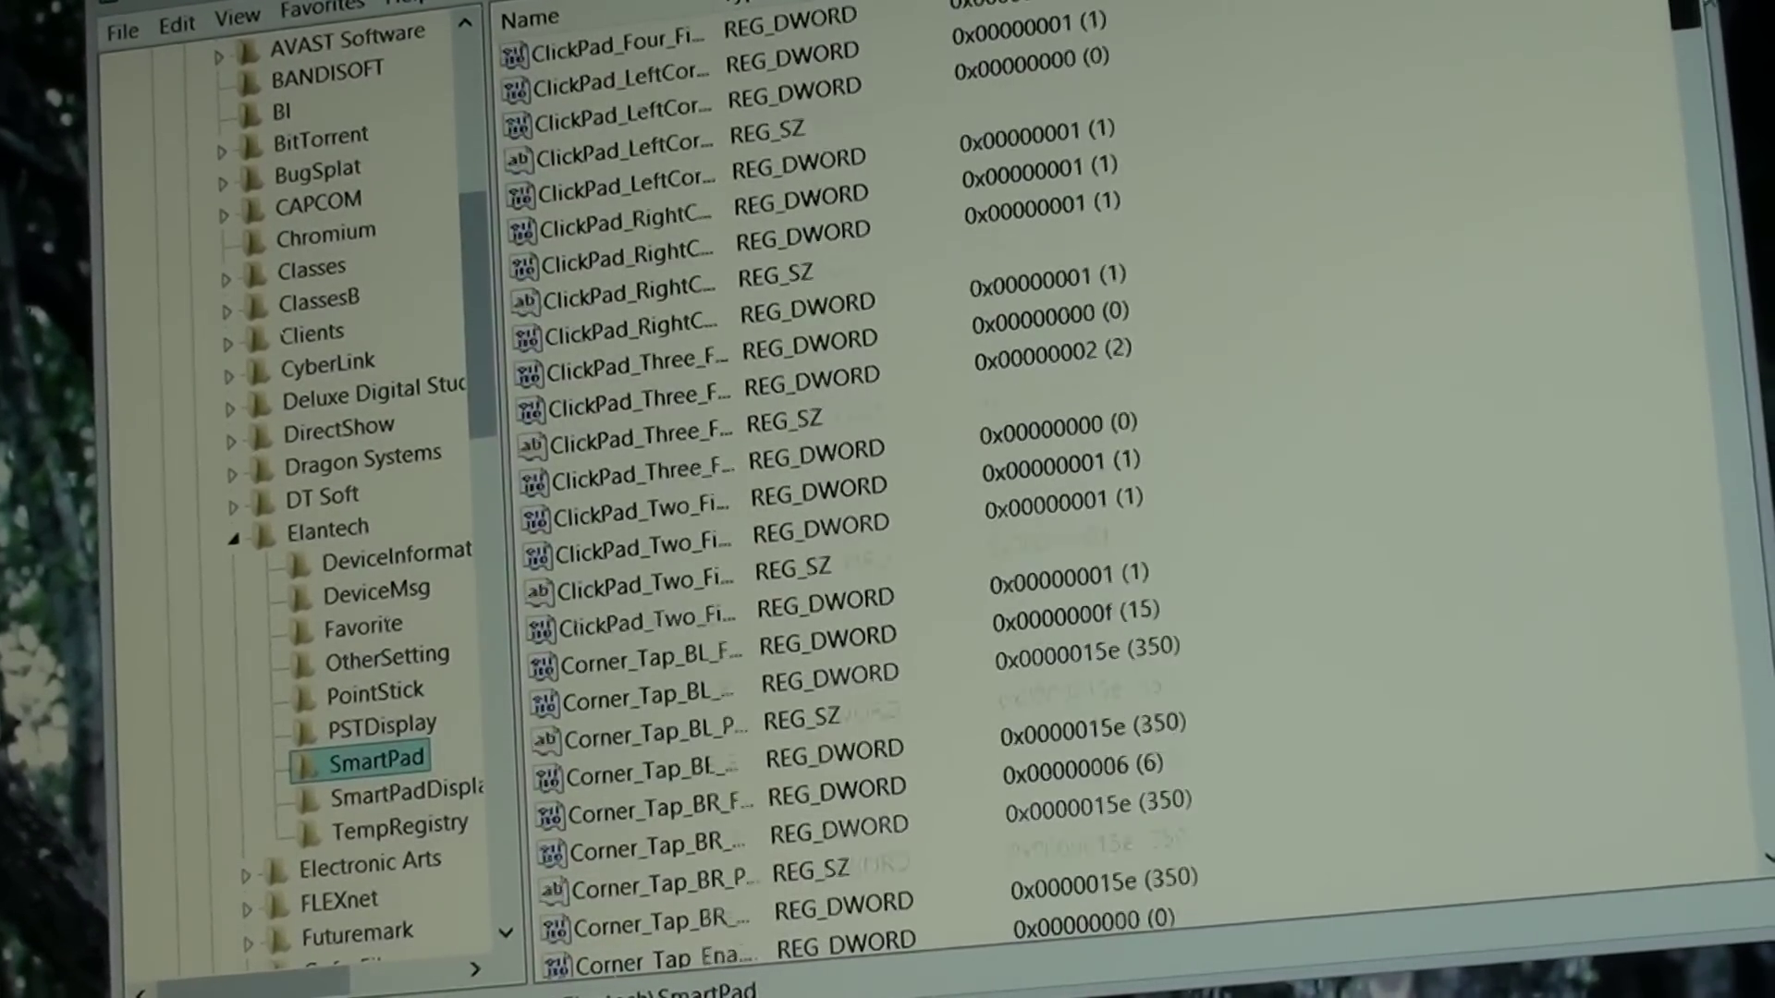
pyautogui.scroll(-3, 1109, 487)
pyautogui.scroll(-3, 1111, 487)
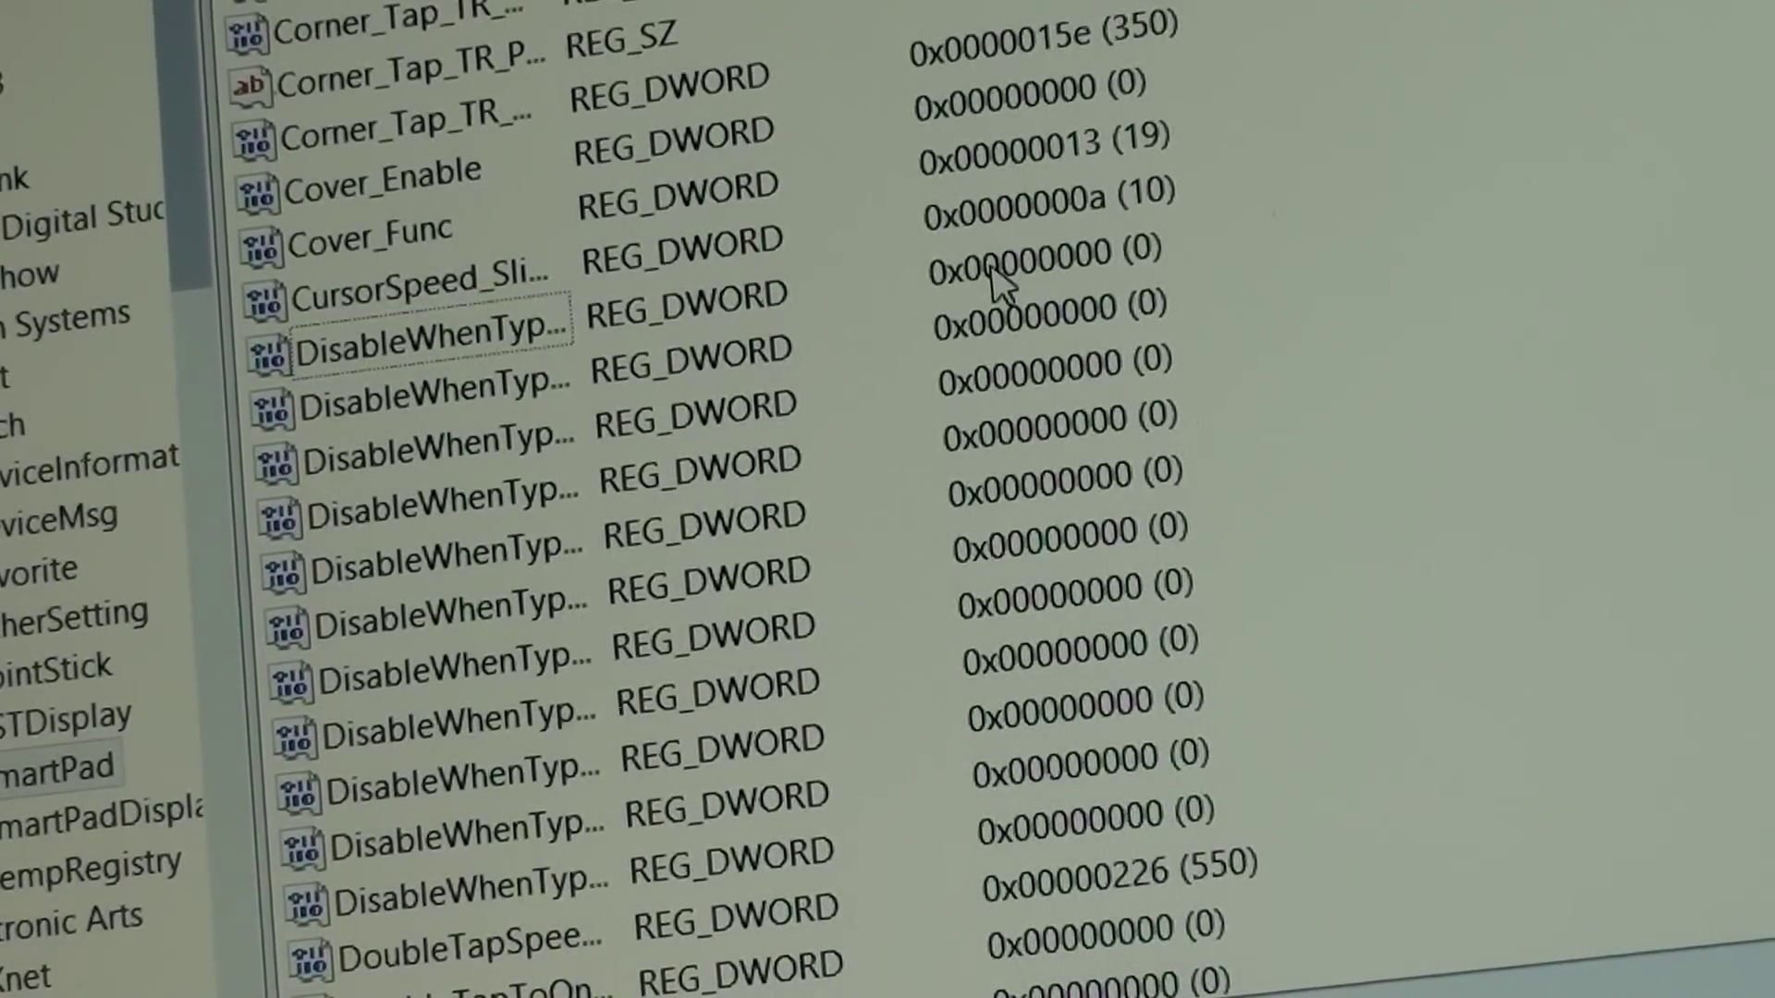
# Open the DisableWhenType_AllArea value for editing.
pyautogui.doubleClick(398, 354)
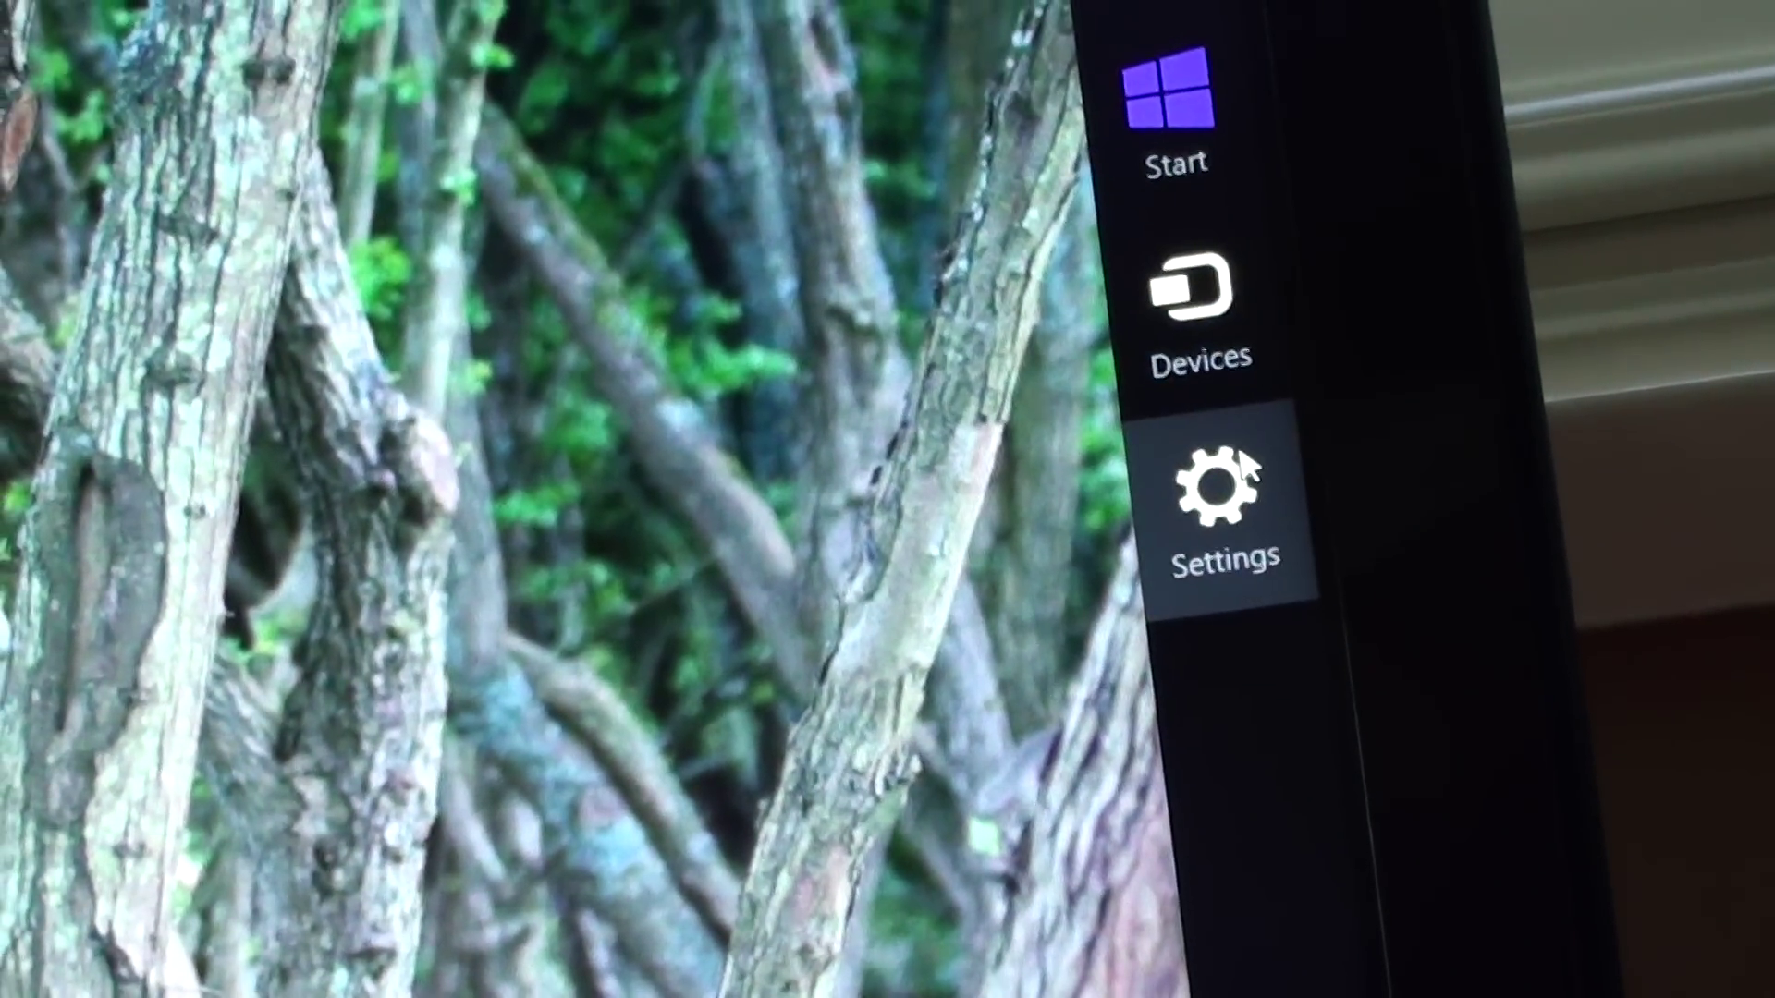
# Open the Settings charm pane.
pyautogui.click(1244, 464)
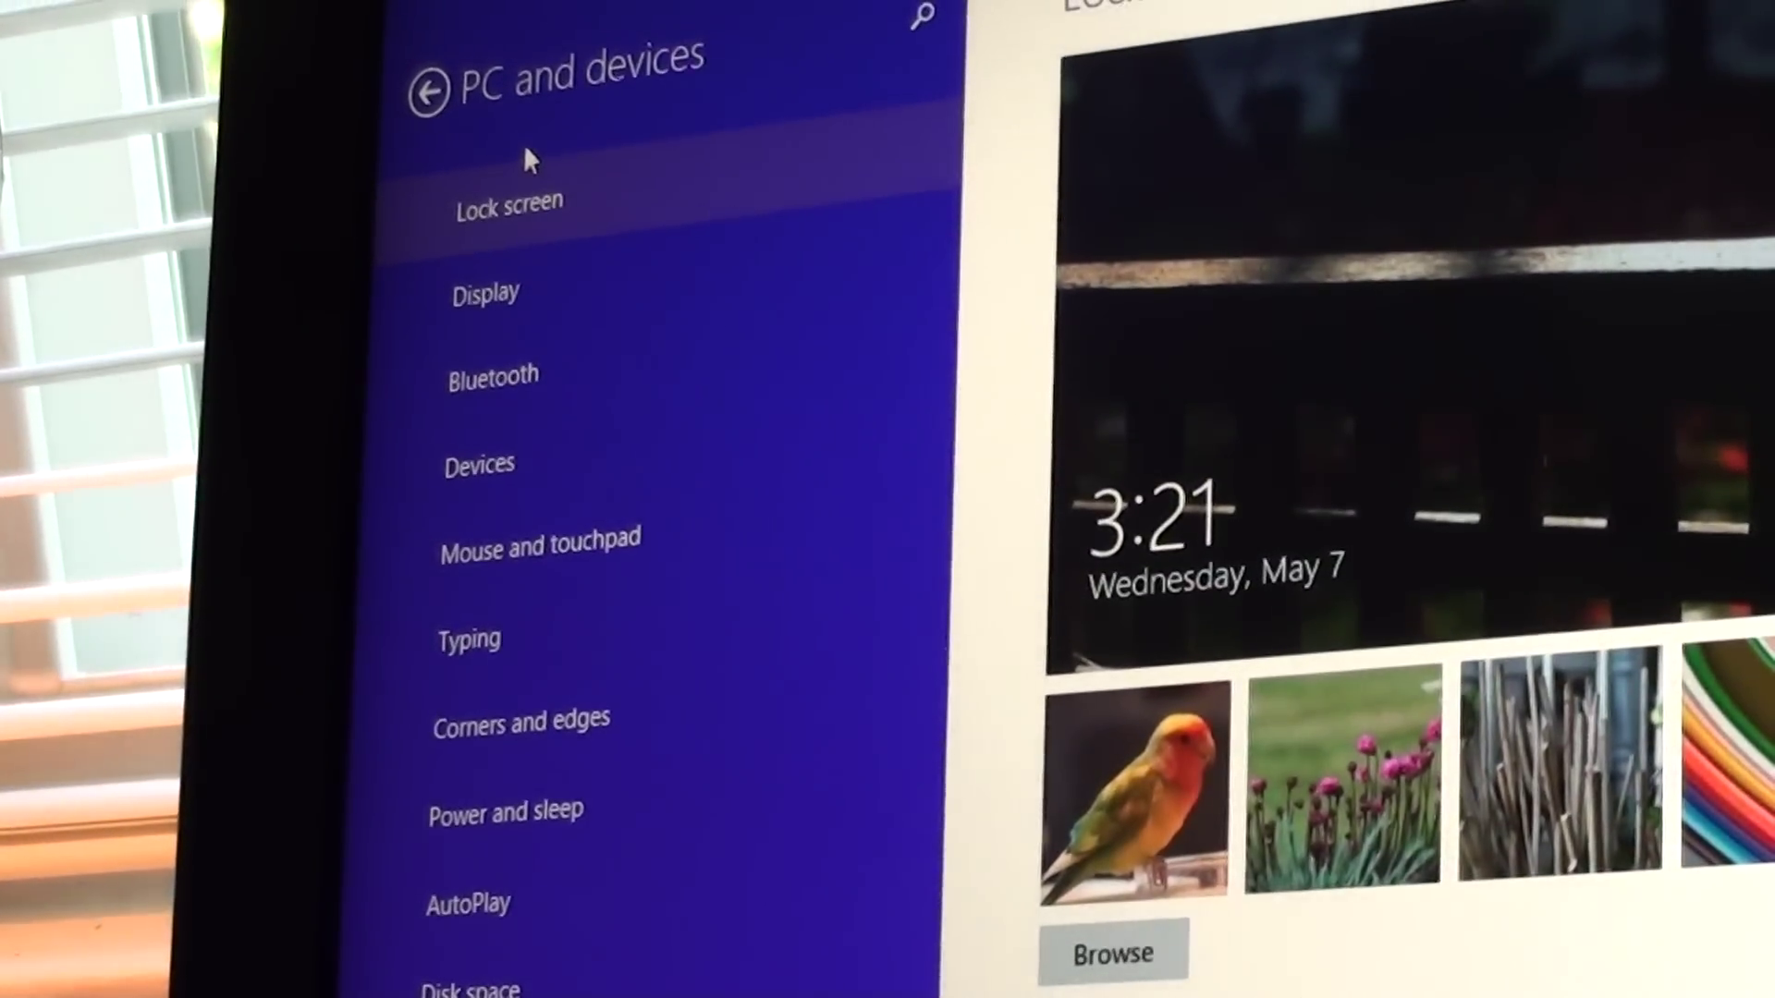
# Under Mouse and touchpad, set the touchpad click delay to 'No delay (always on)'.
pyautogui.click(569, 537)
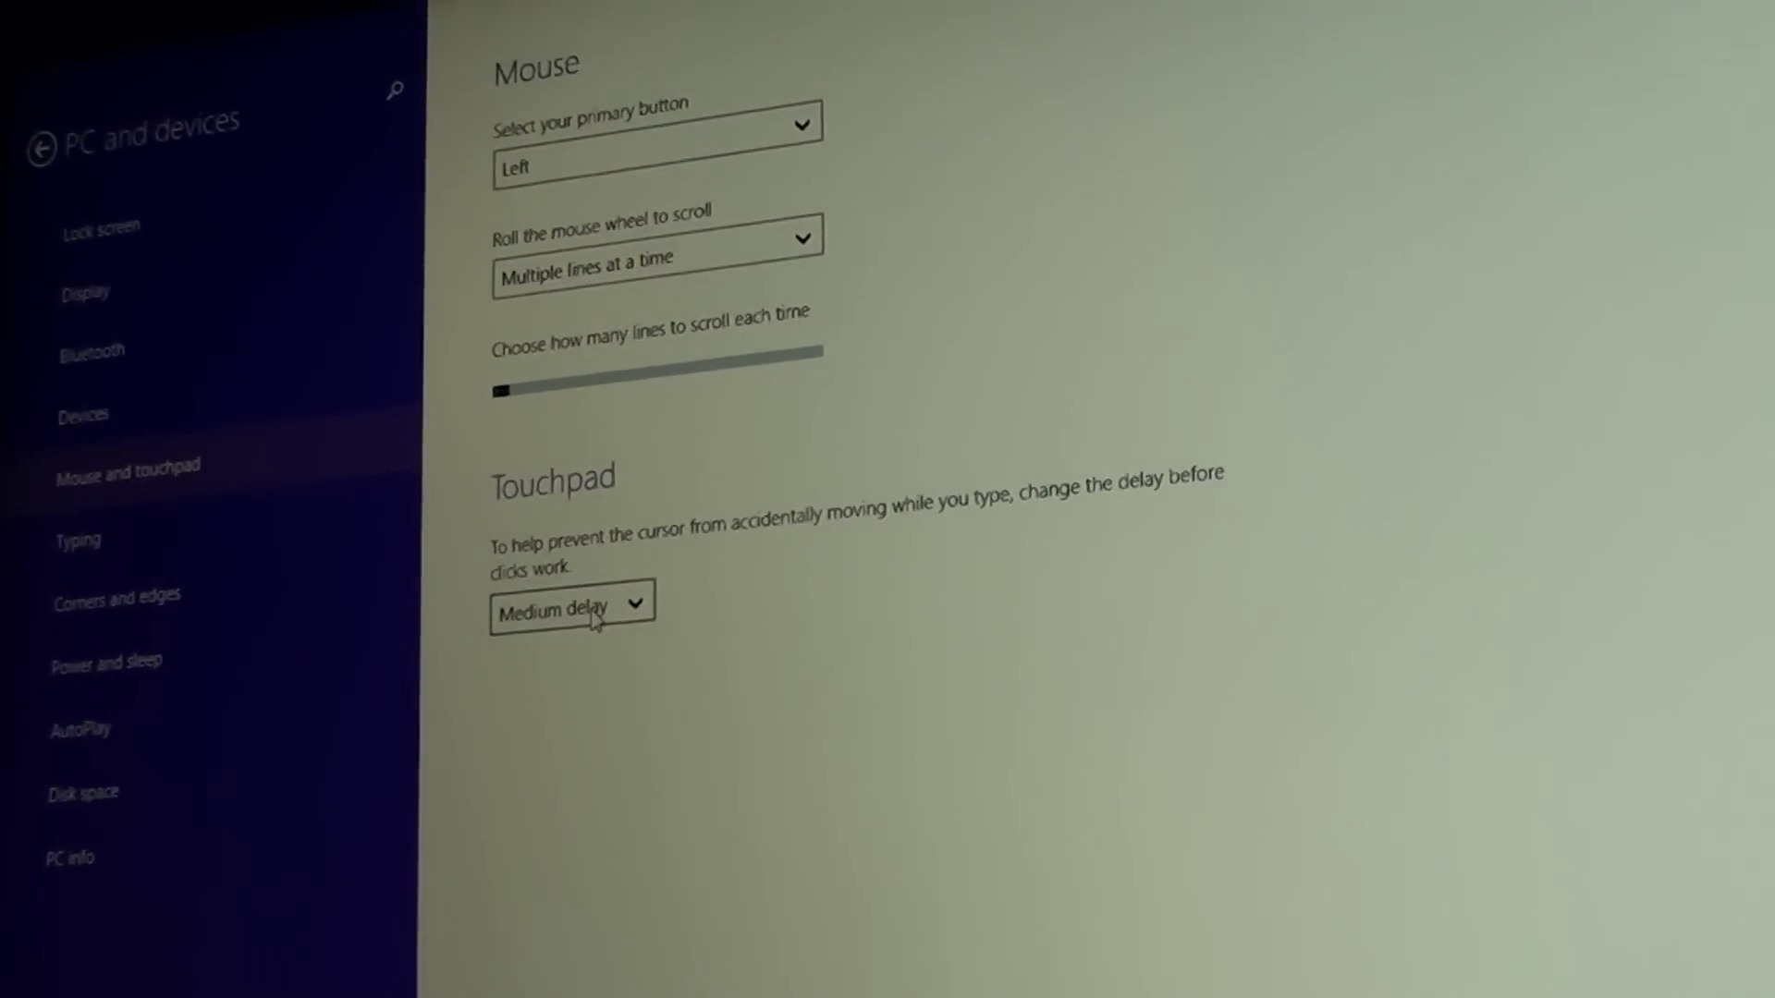
pyautogui.click(594, 620)
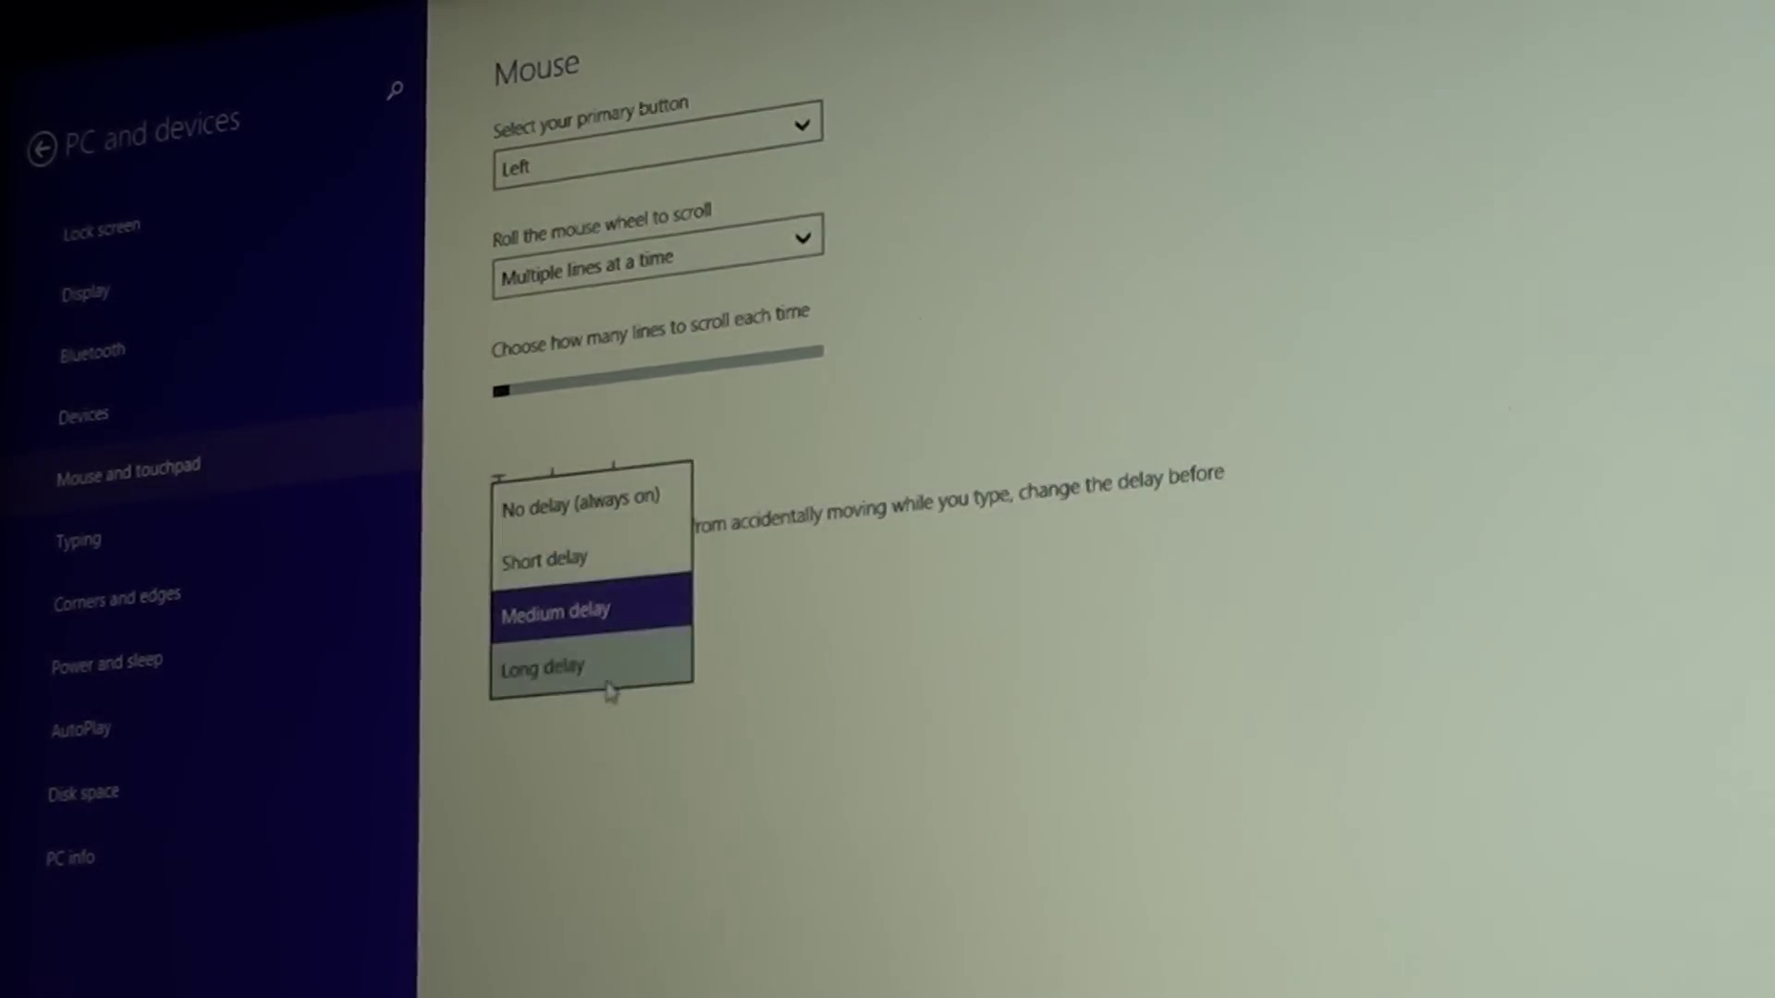
pyautogui.click(582, 508)
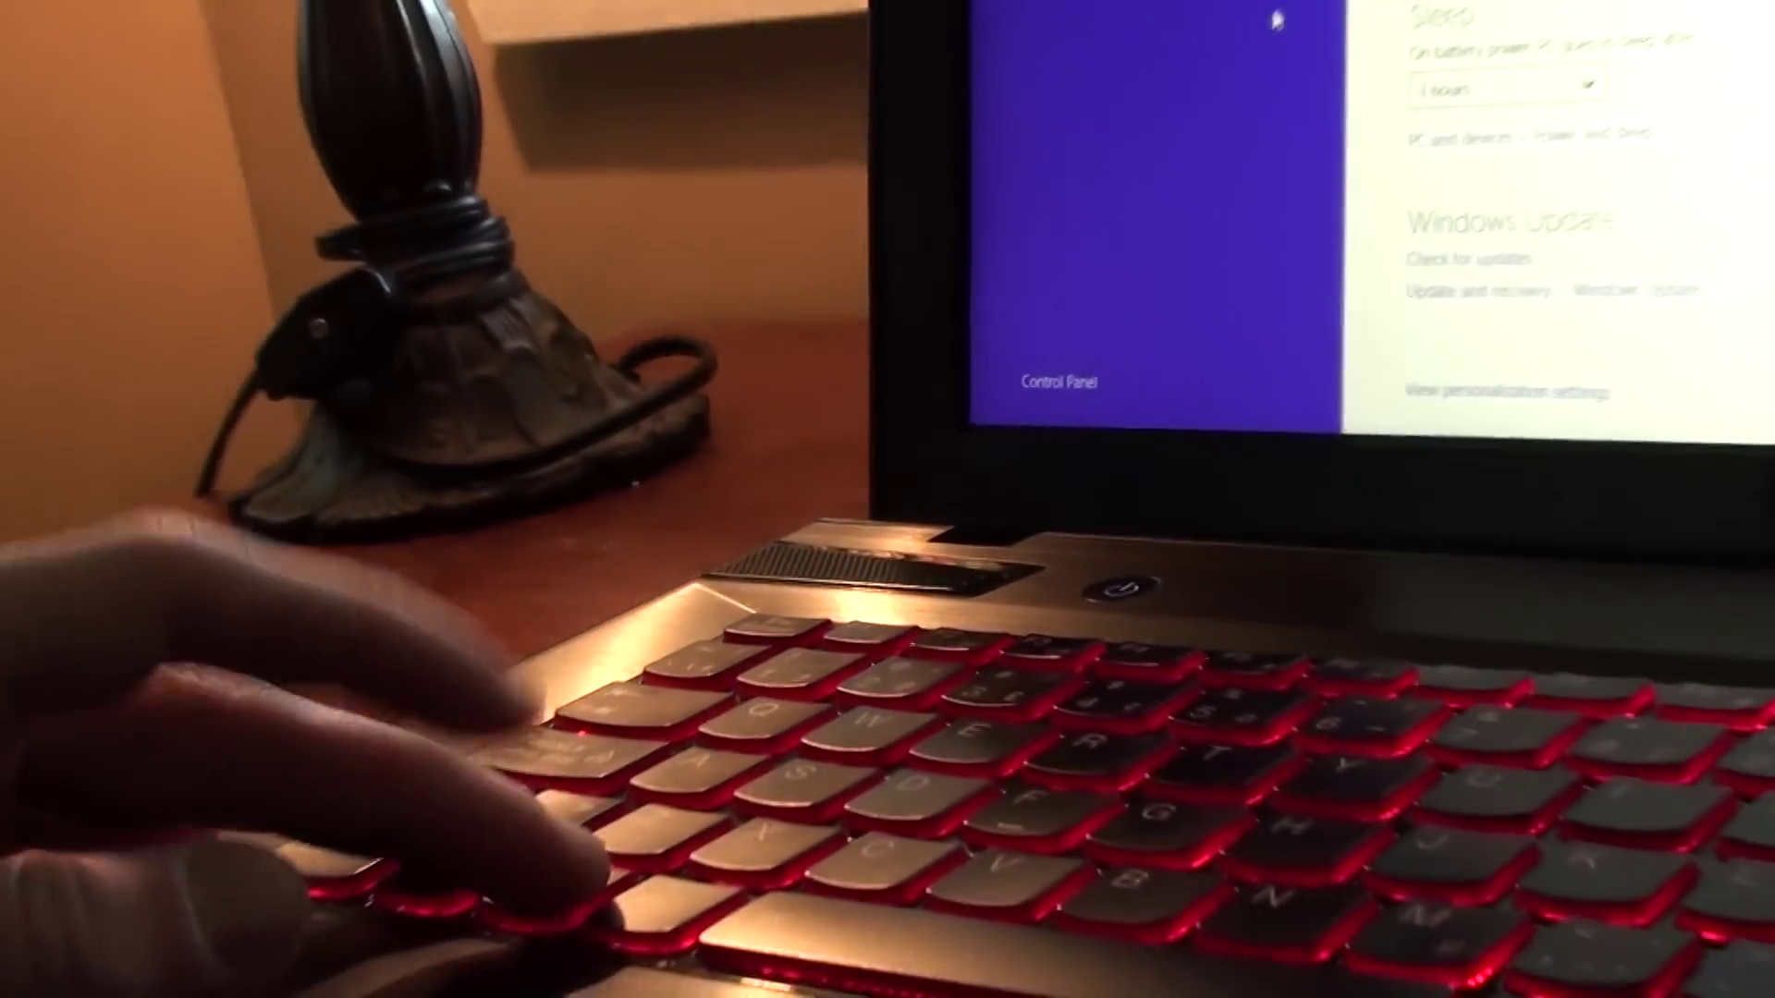
# Go from the Start screen to the desktop and open the Games folder.
pyautogui.press('super')
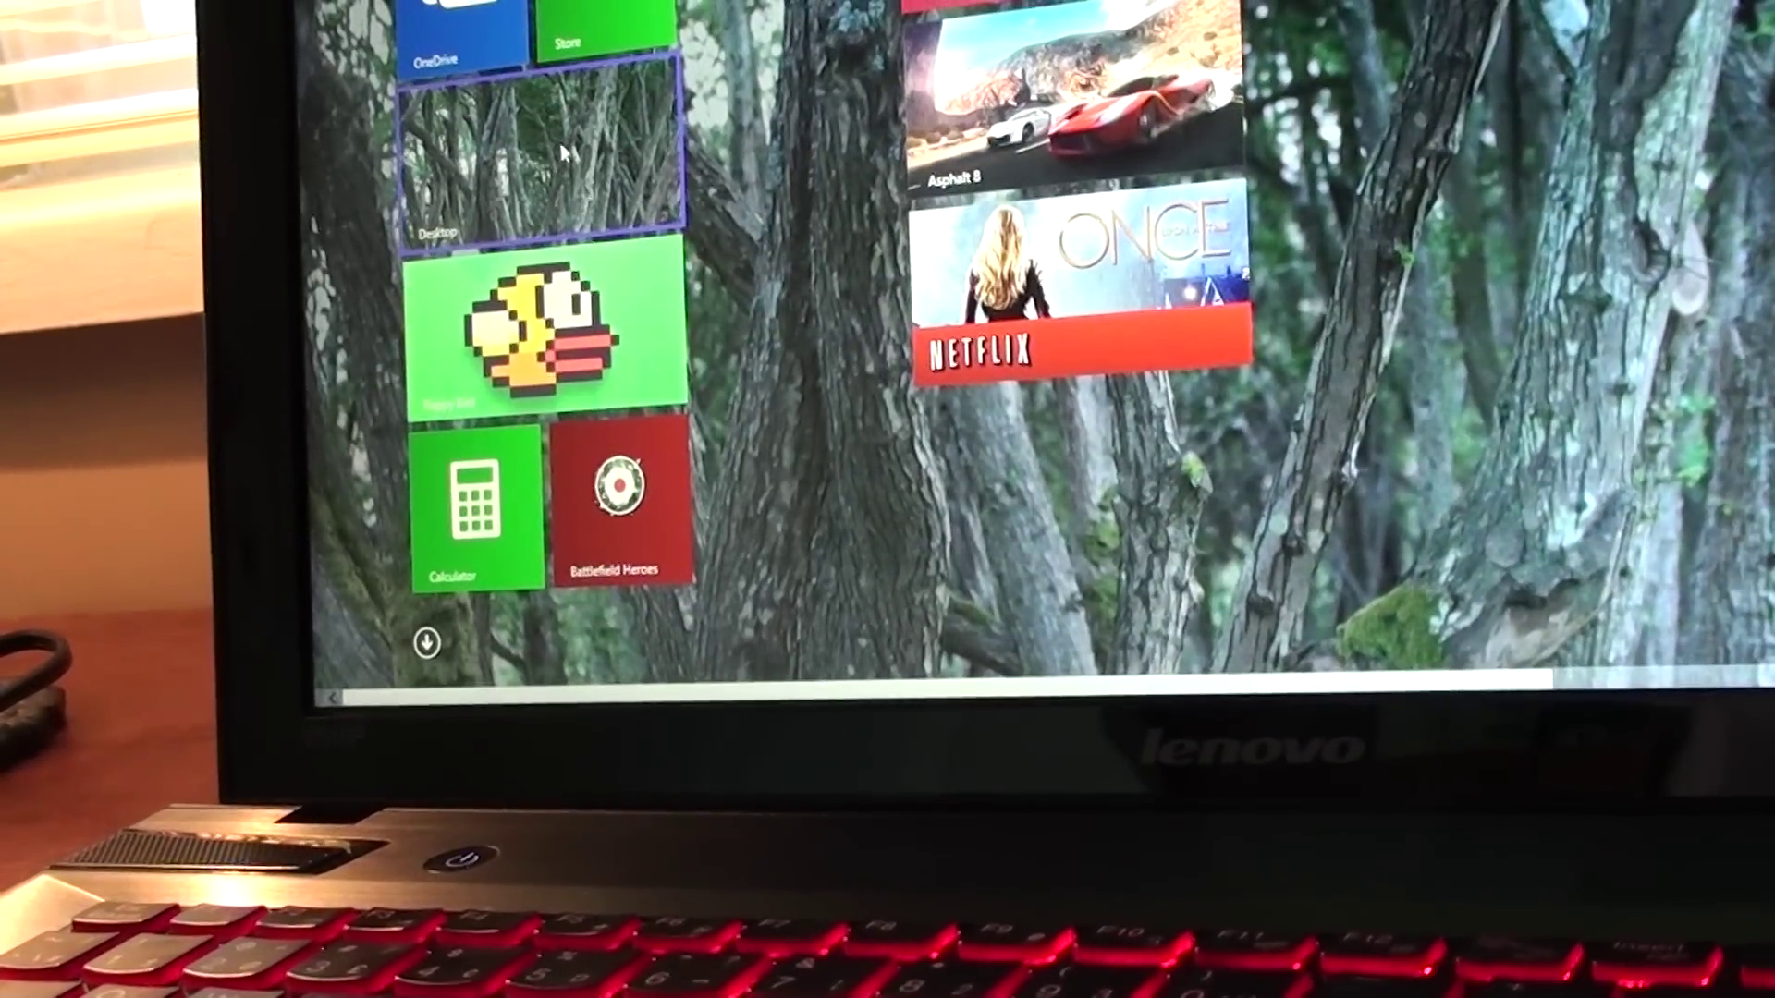
pyautogui.click(566, 153)
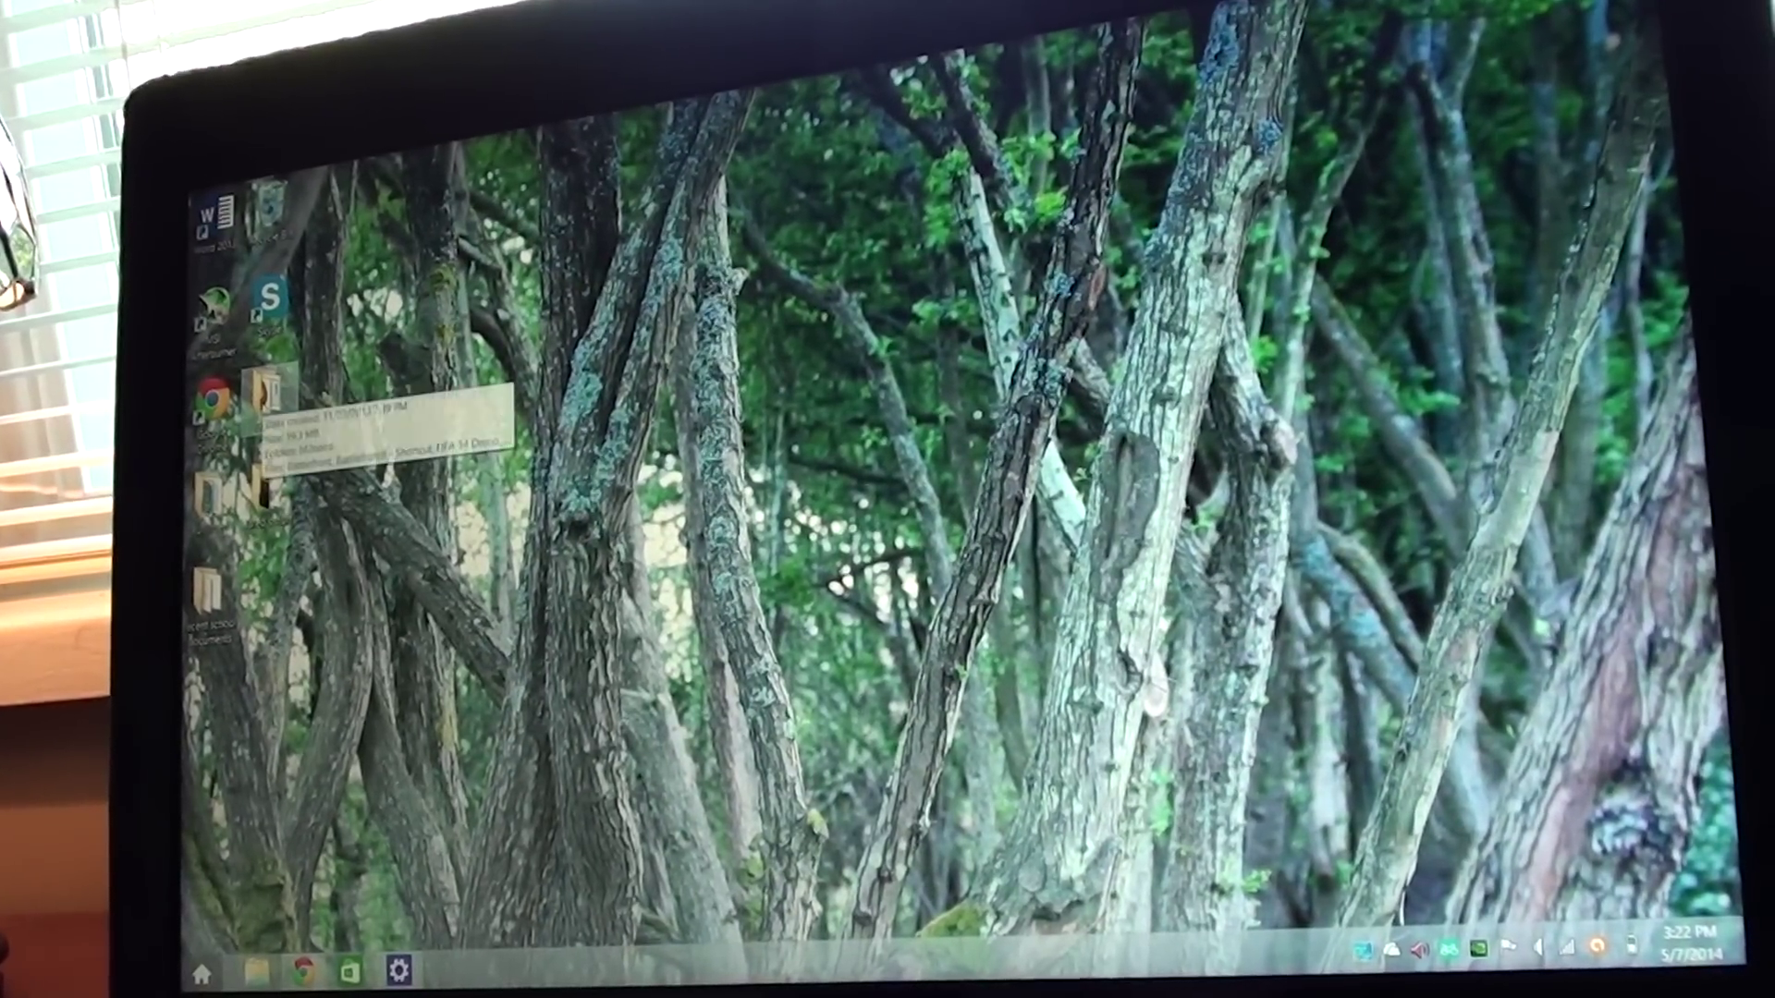
pyautogui.doubleClick(266, 392)
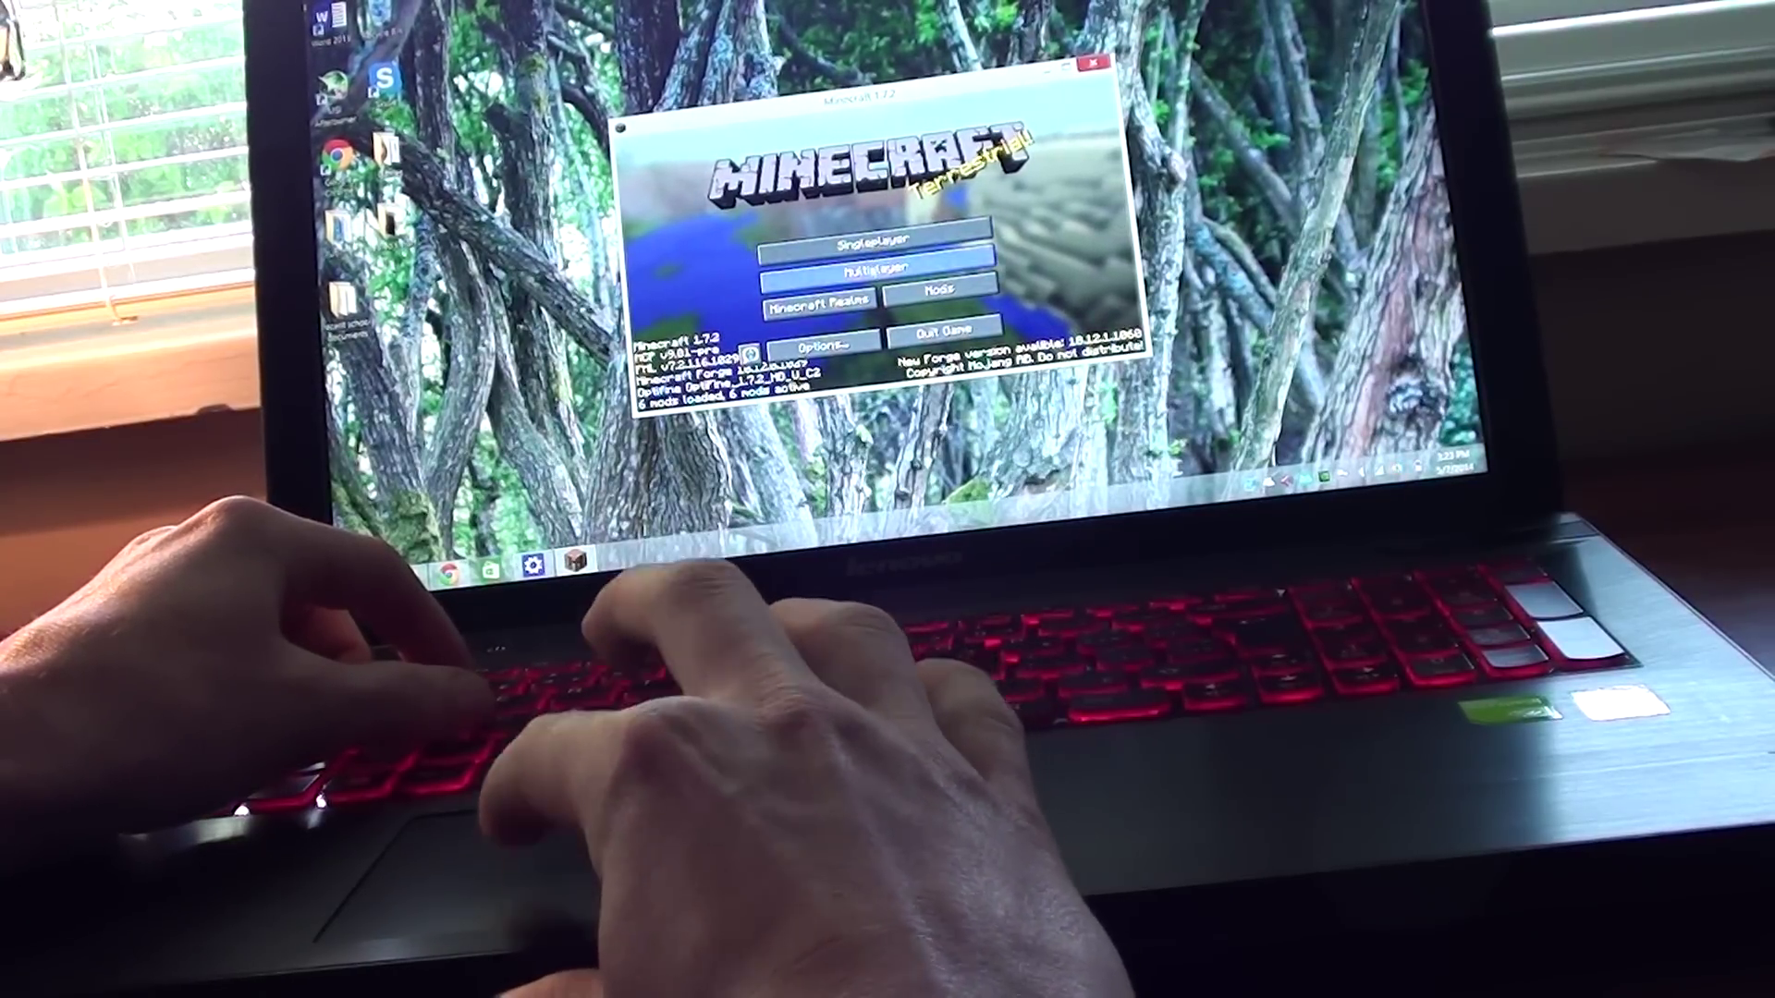
# Open the Multiplayer server list, make the game fullscreen and look around.
pyautogui.click(875, 270)
pyautogui.press('F11')
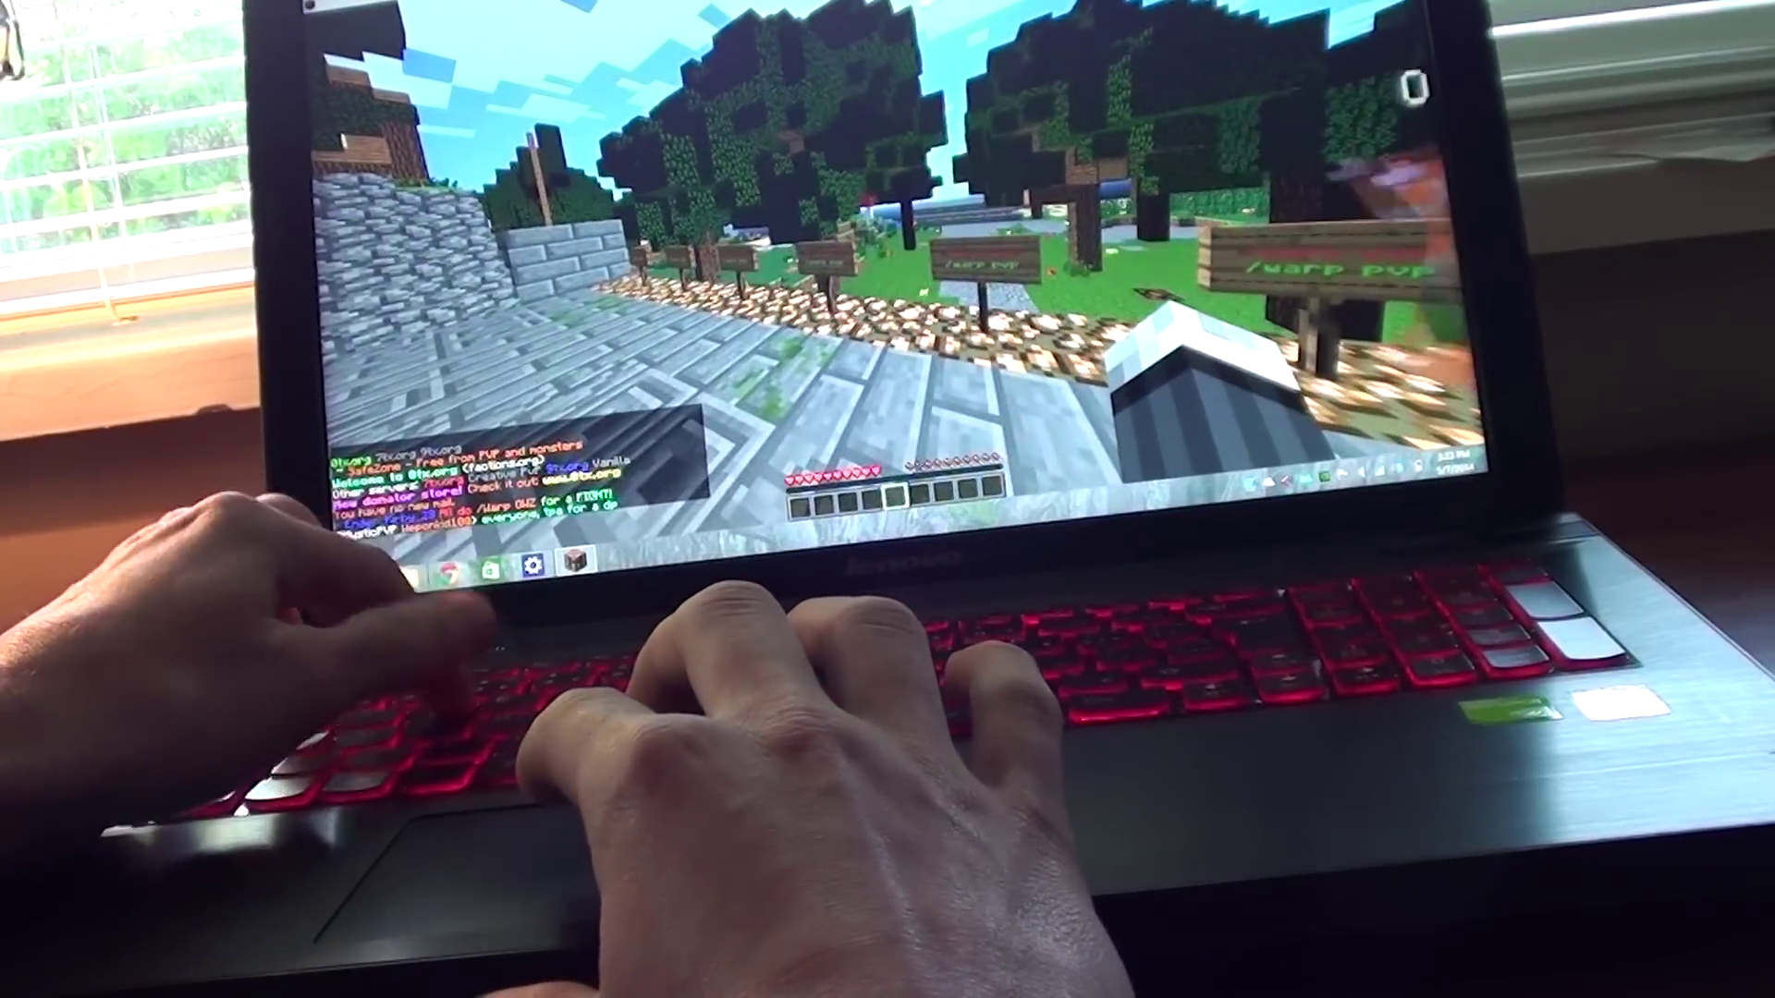
pyautogui.press('a')
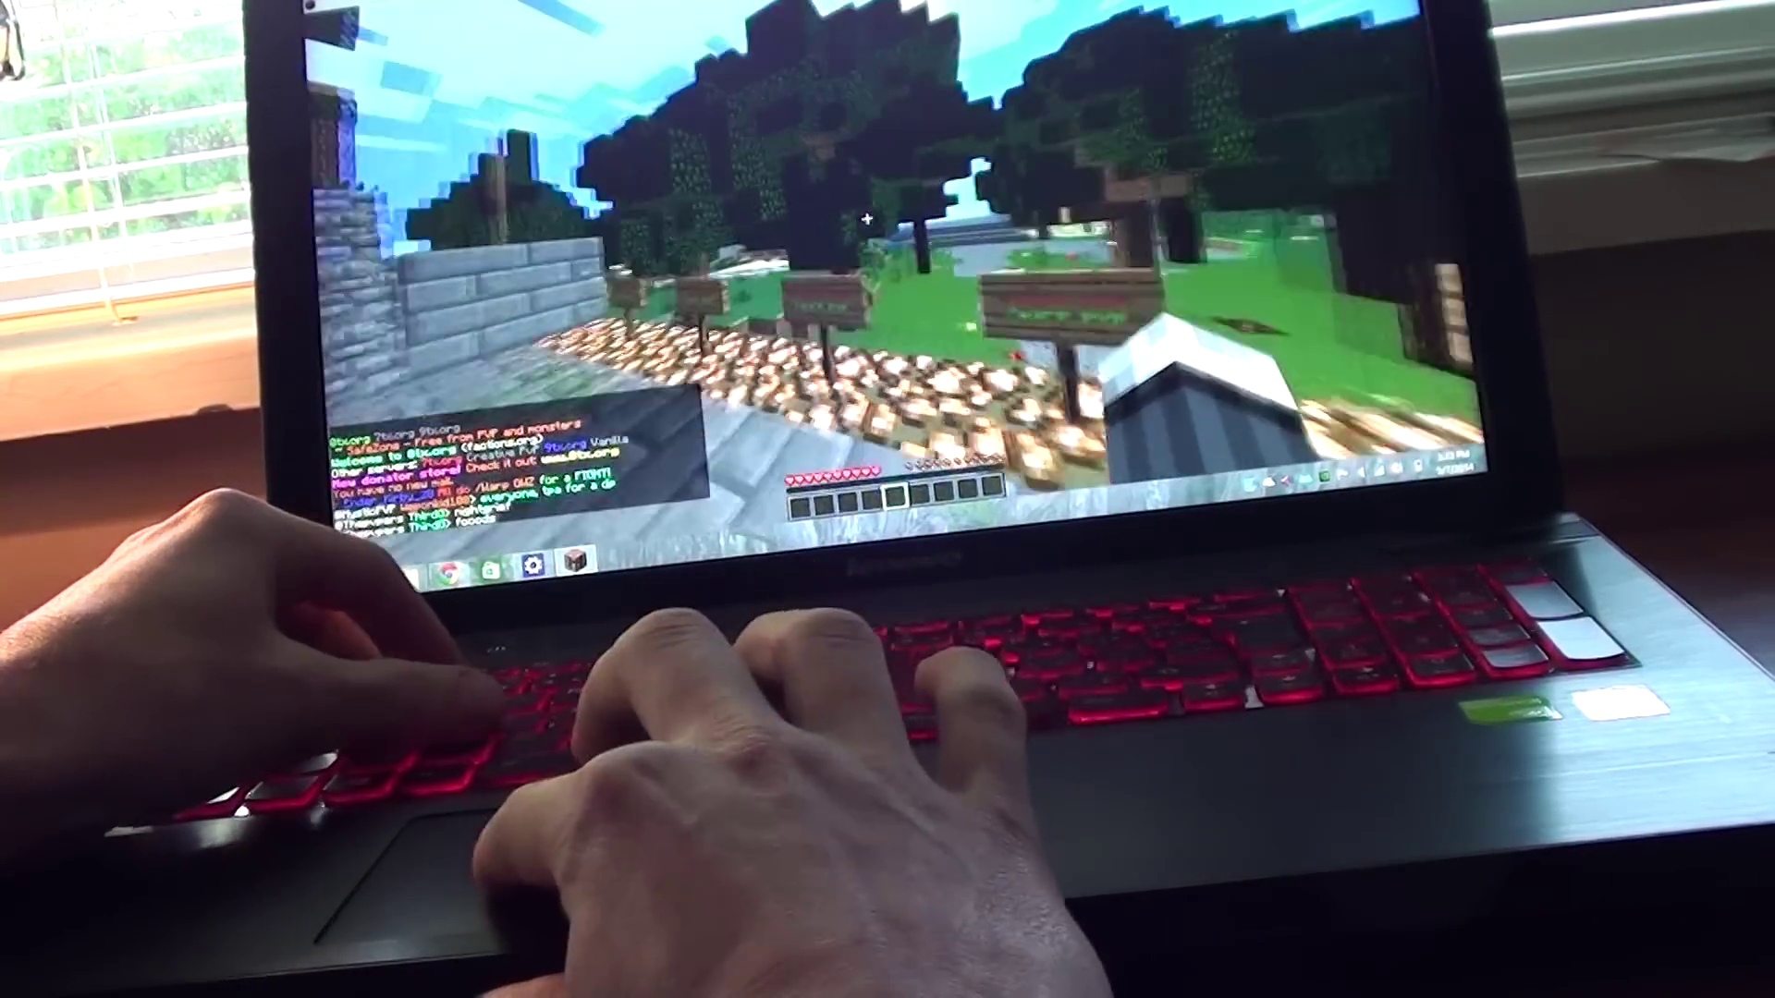
pyautogui.moveTo(860, 695); pyautogui.dragTo(915, 693)
# Walk along the stone path past the signs and onto the grass.
pyautogui.press('w')
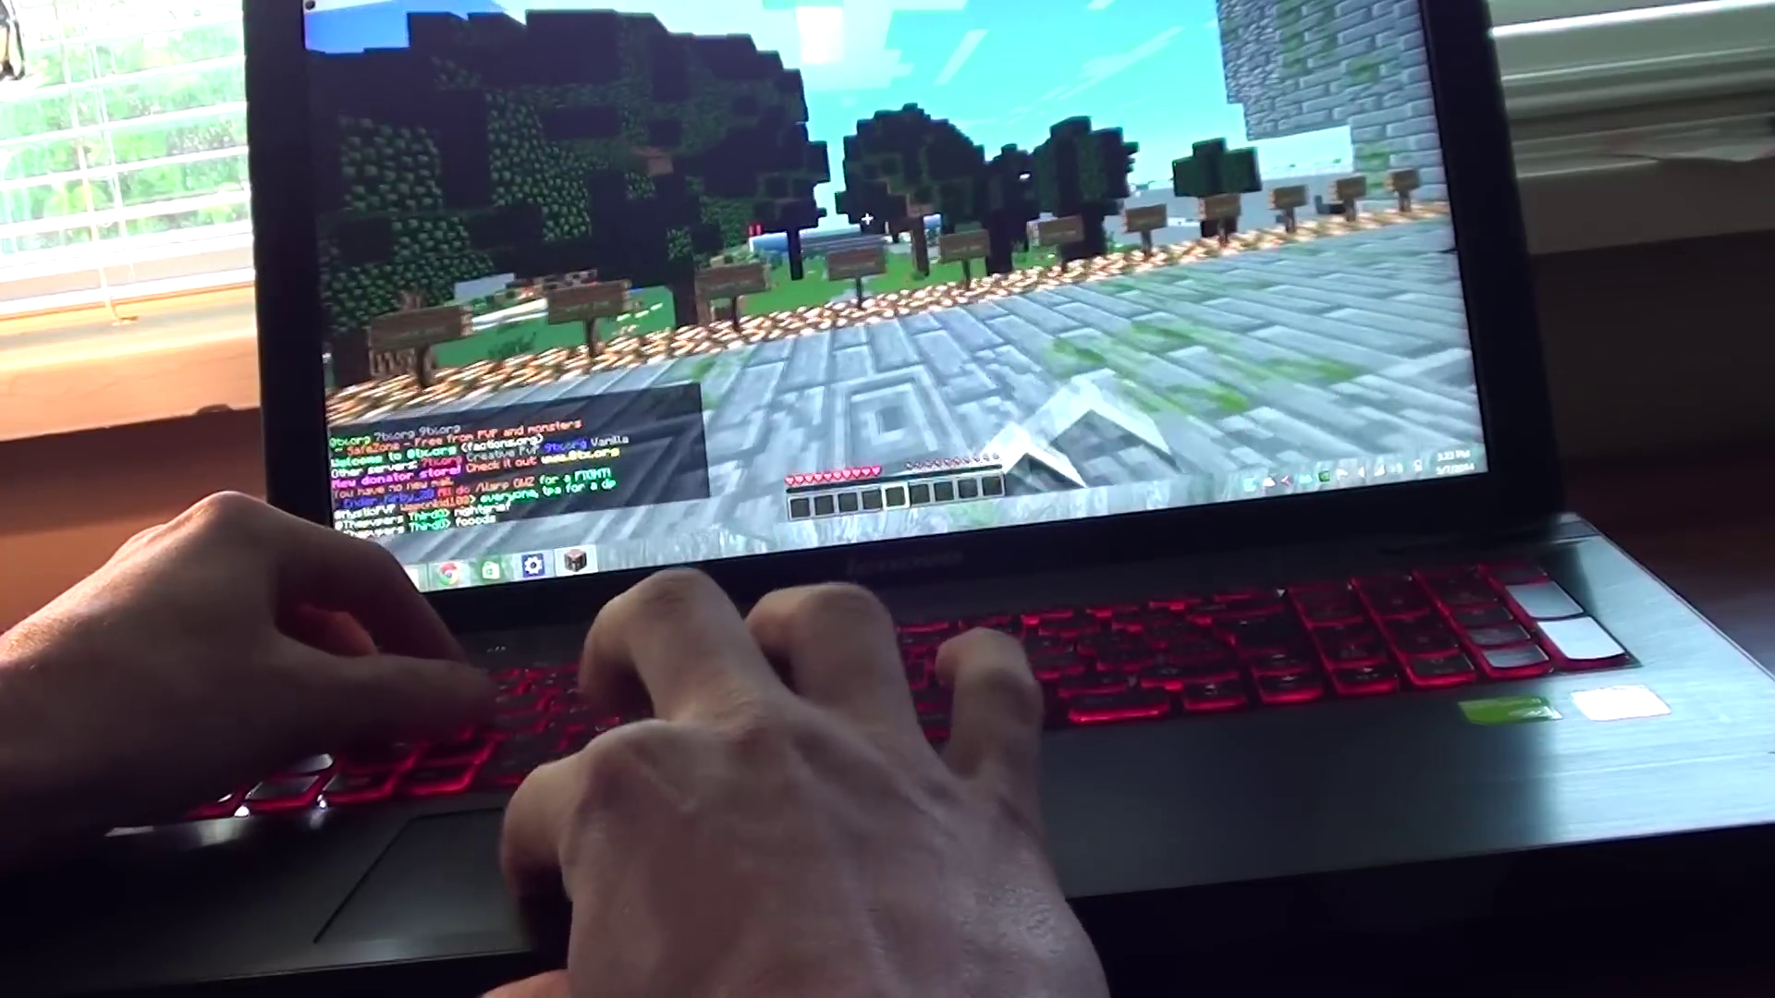
pyautogui.press('w')
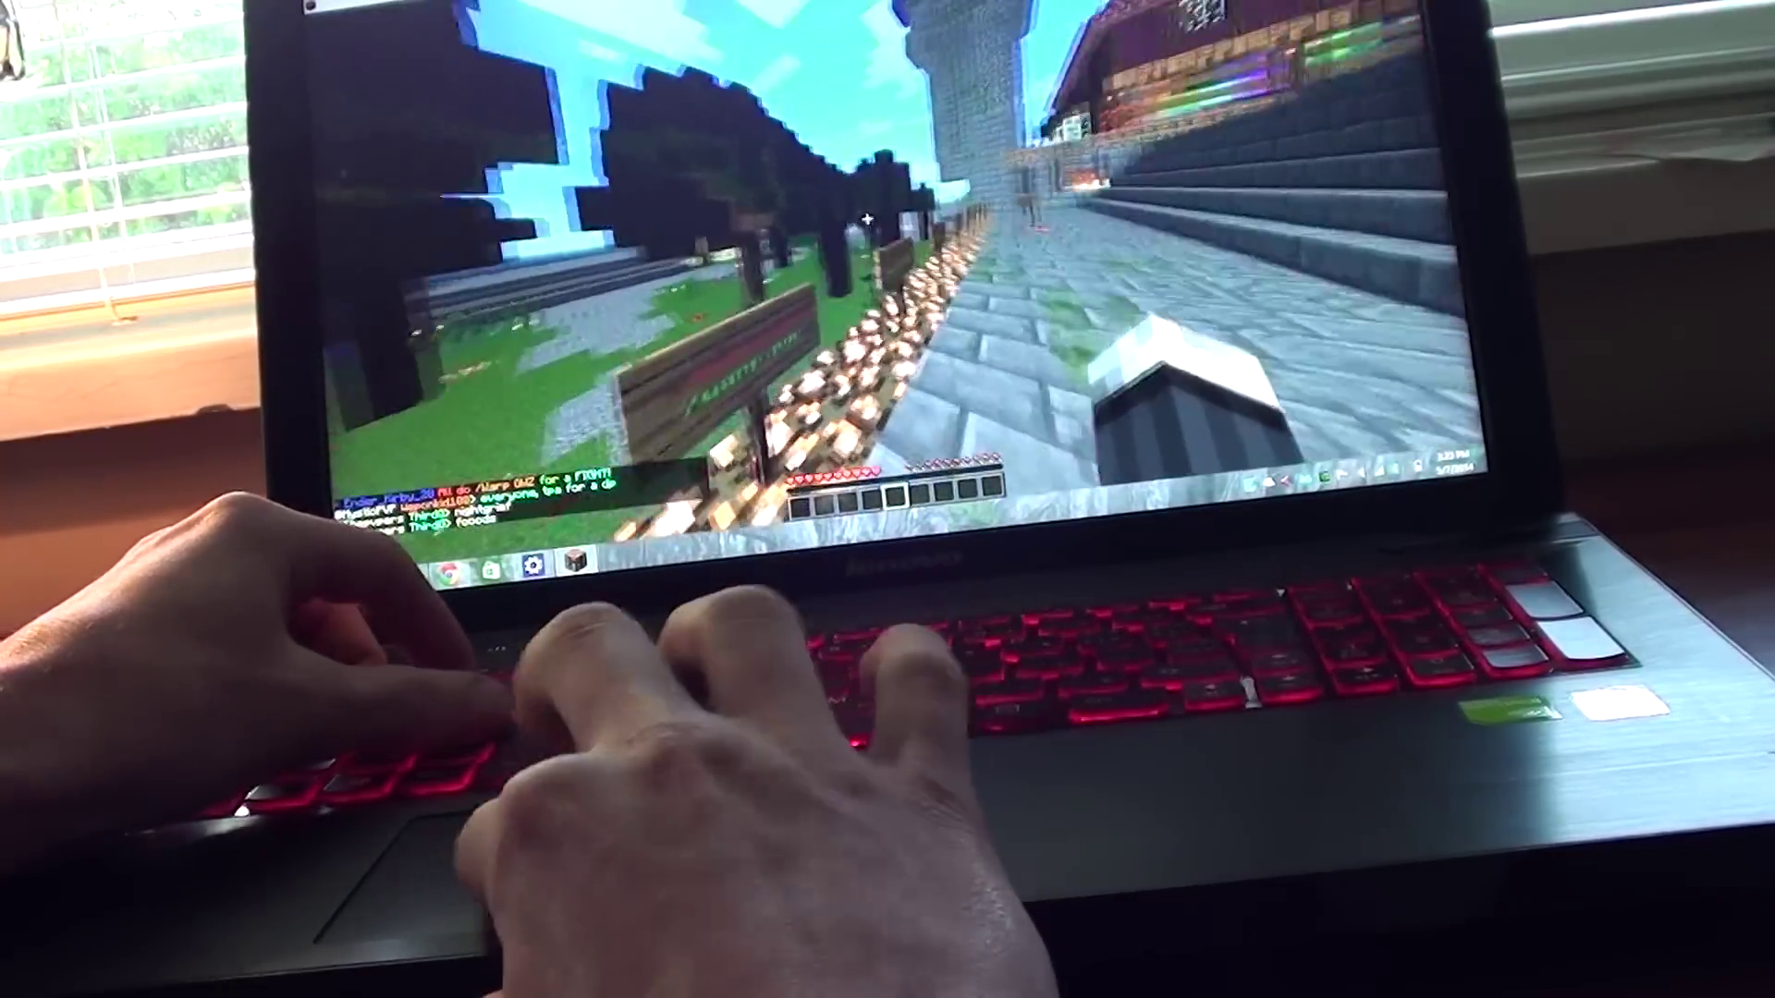
pyautogui.press('w')
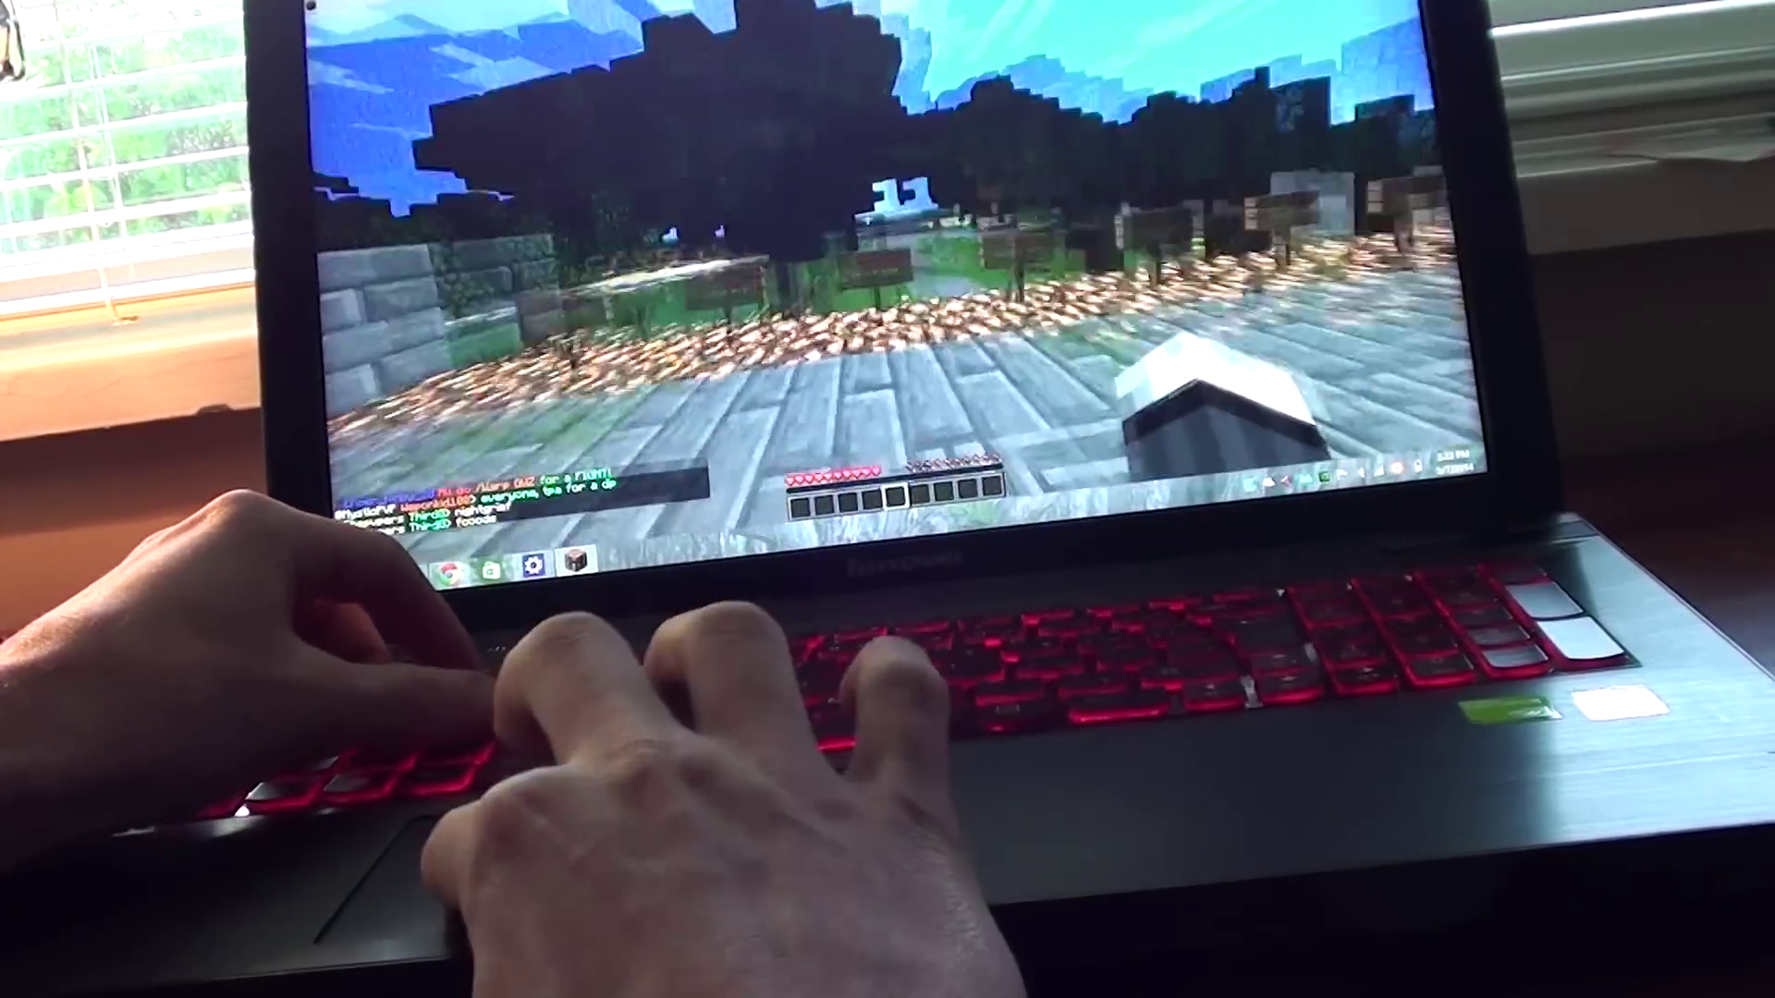
pyautogui.press('w')
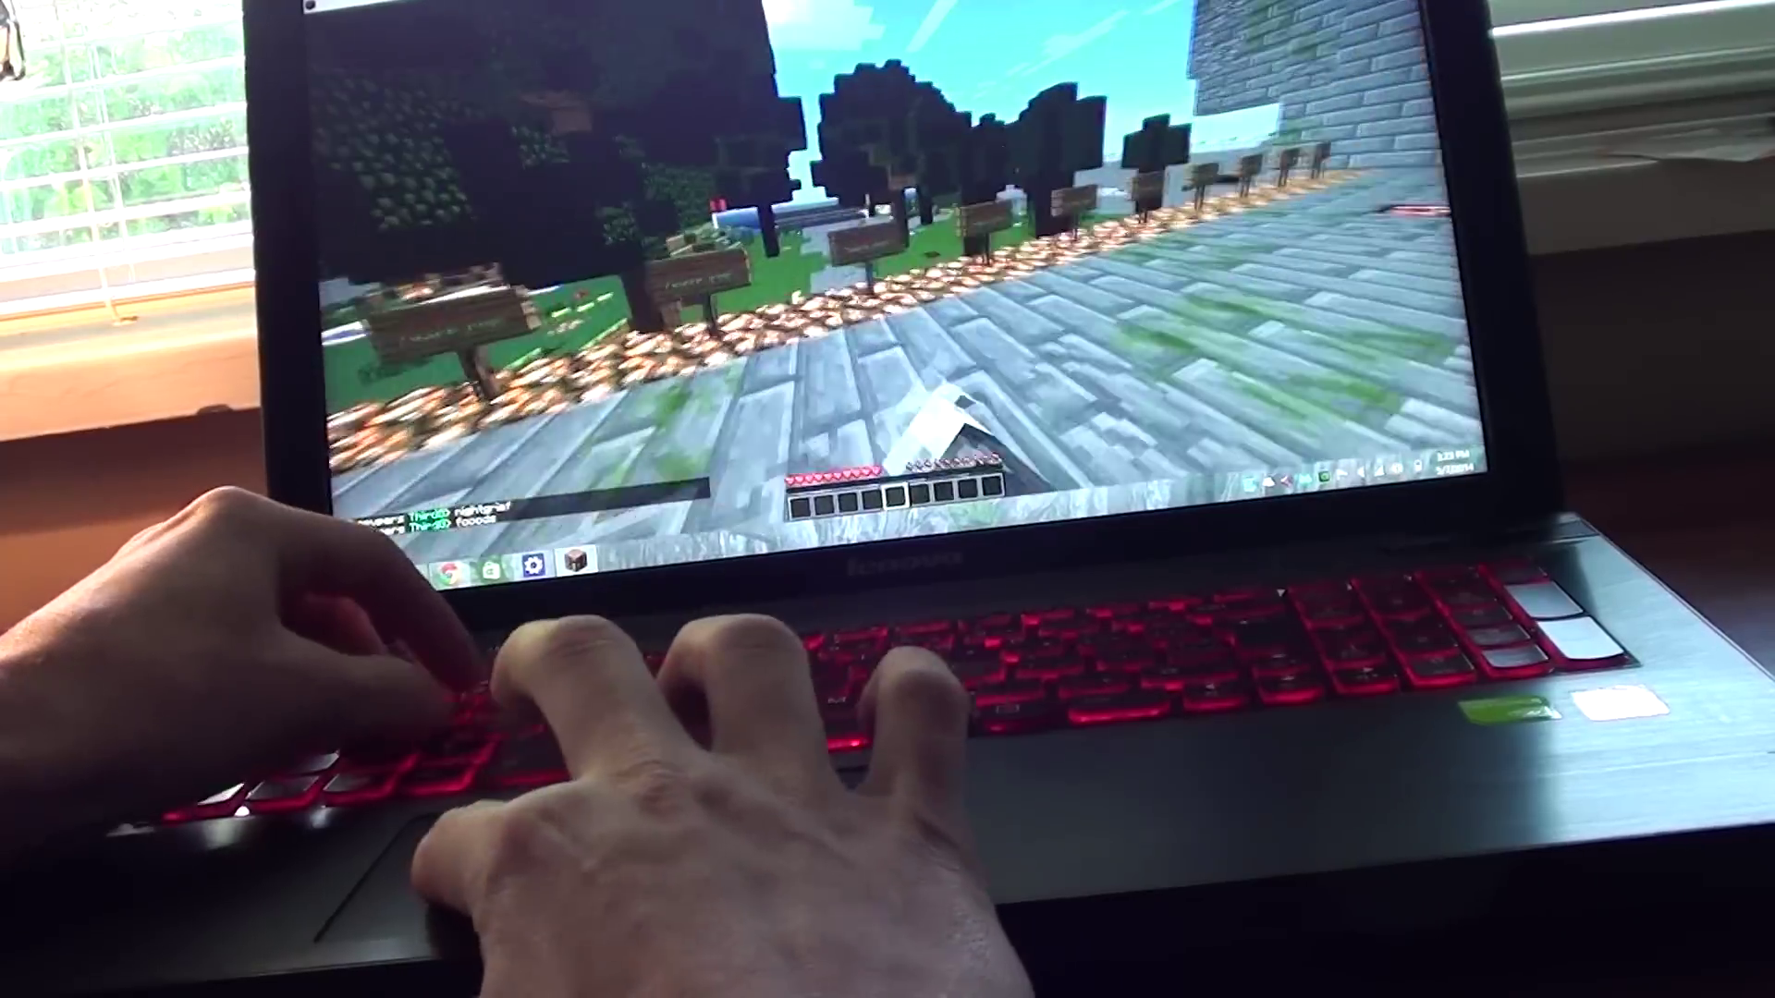
pyautogui.press('w')
pyautogui.press('w')
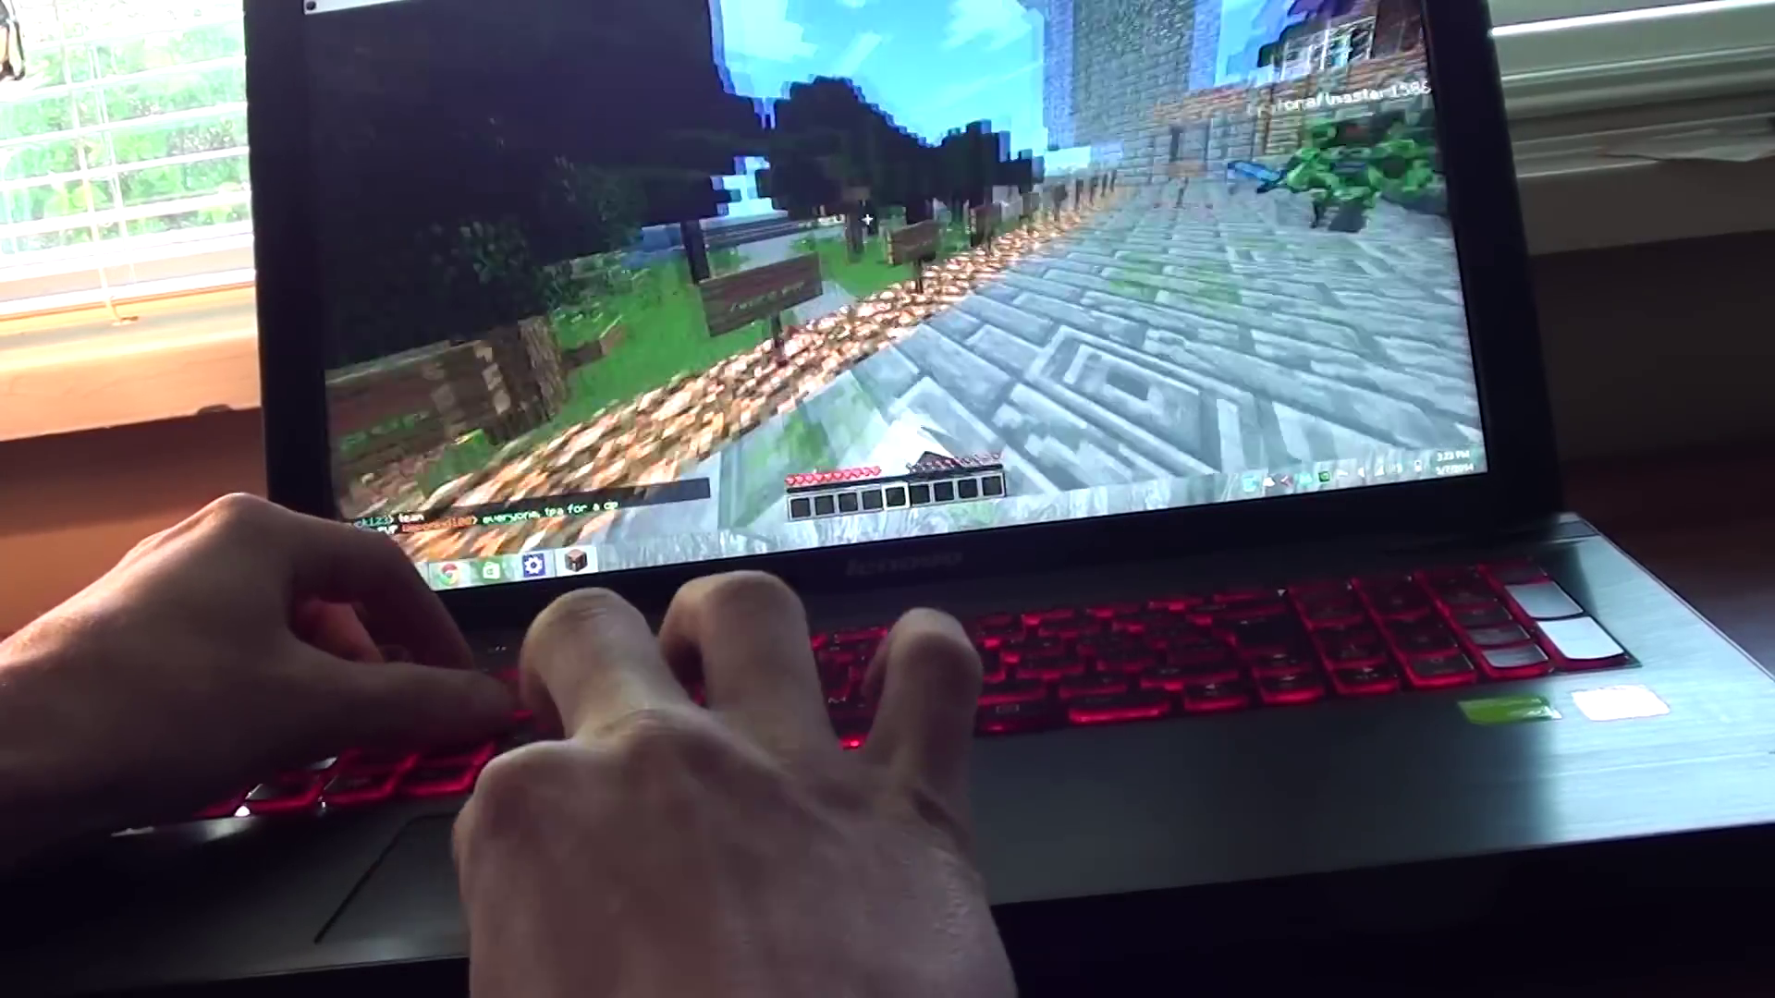
pyautogui.press('w')
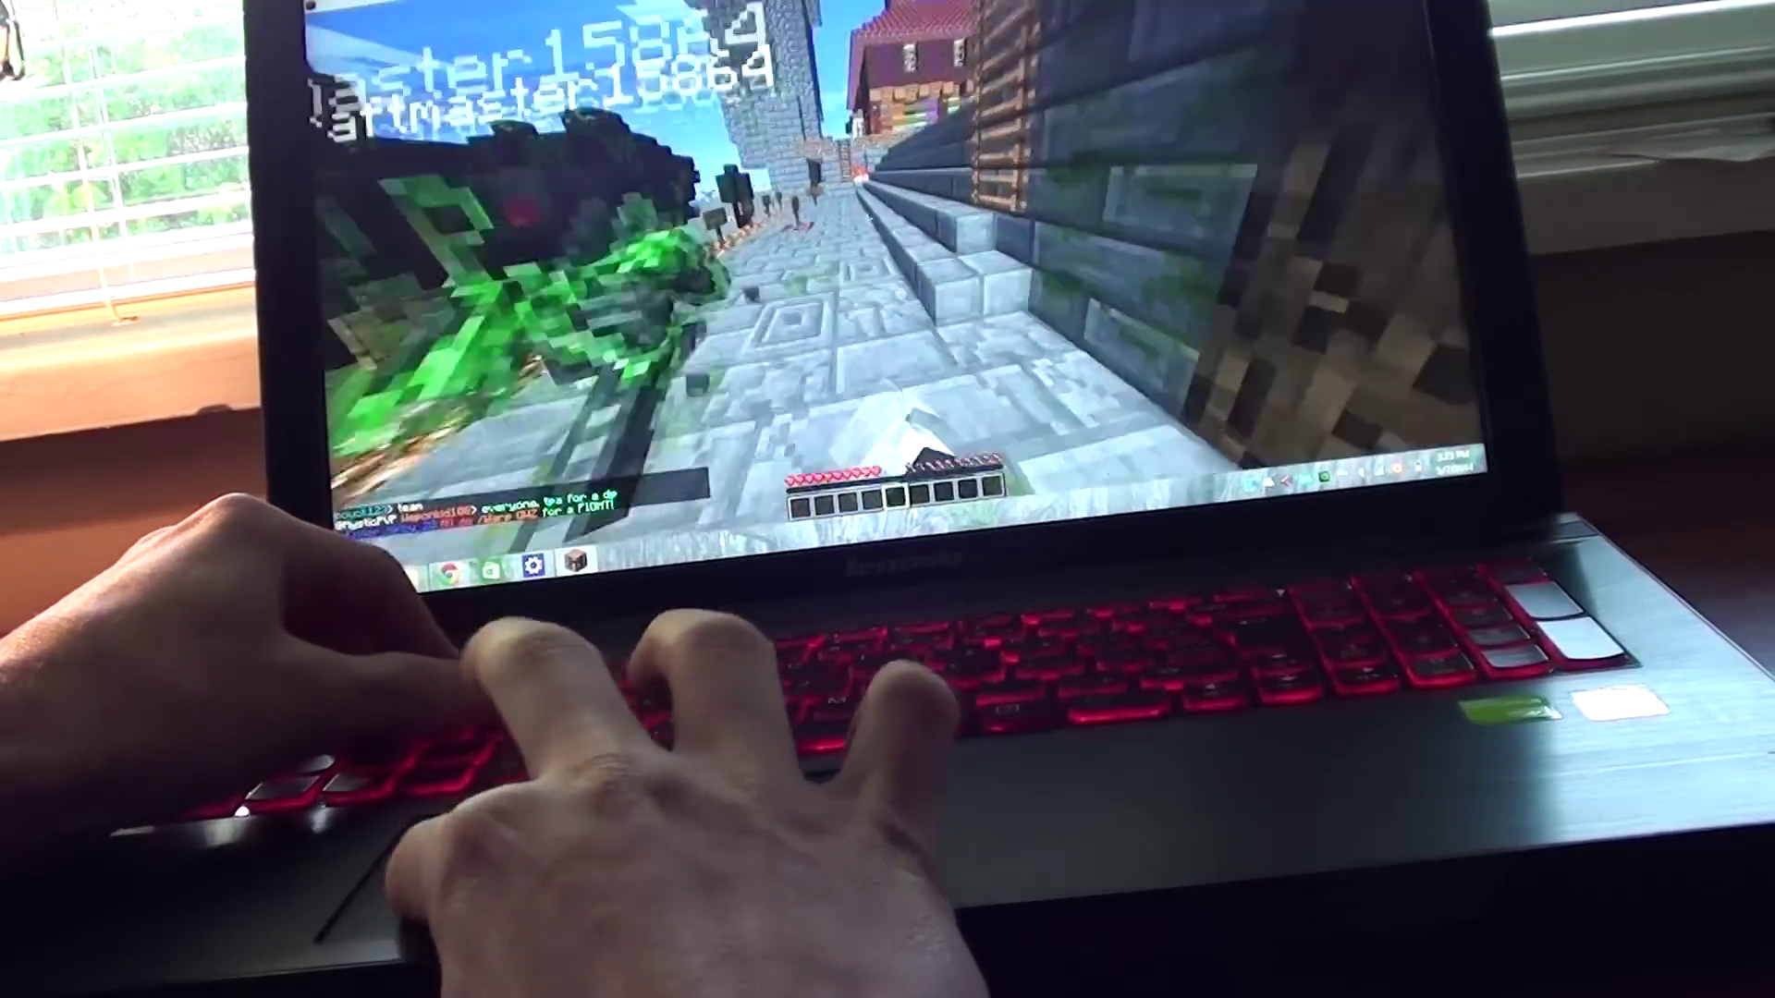
pyautogui.press('w')
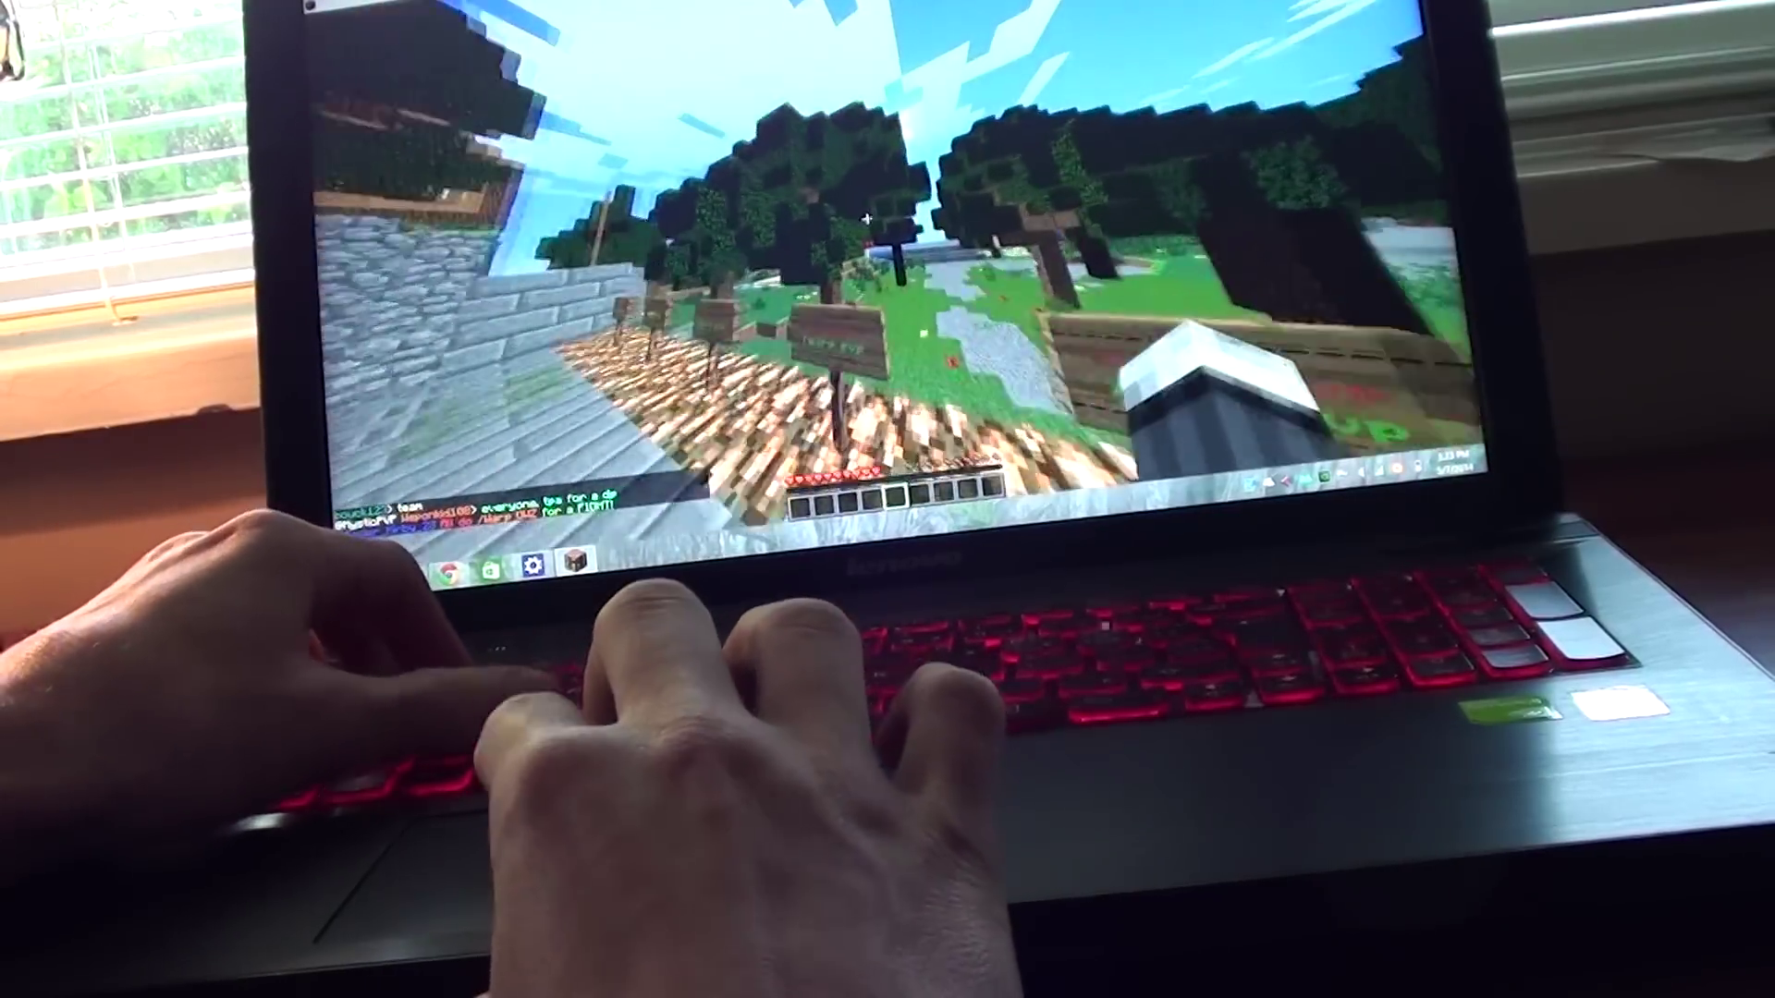
pyautogui.press('w')
pyautogui.press('w')
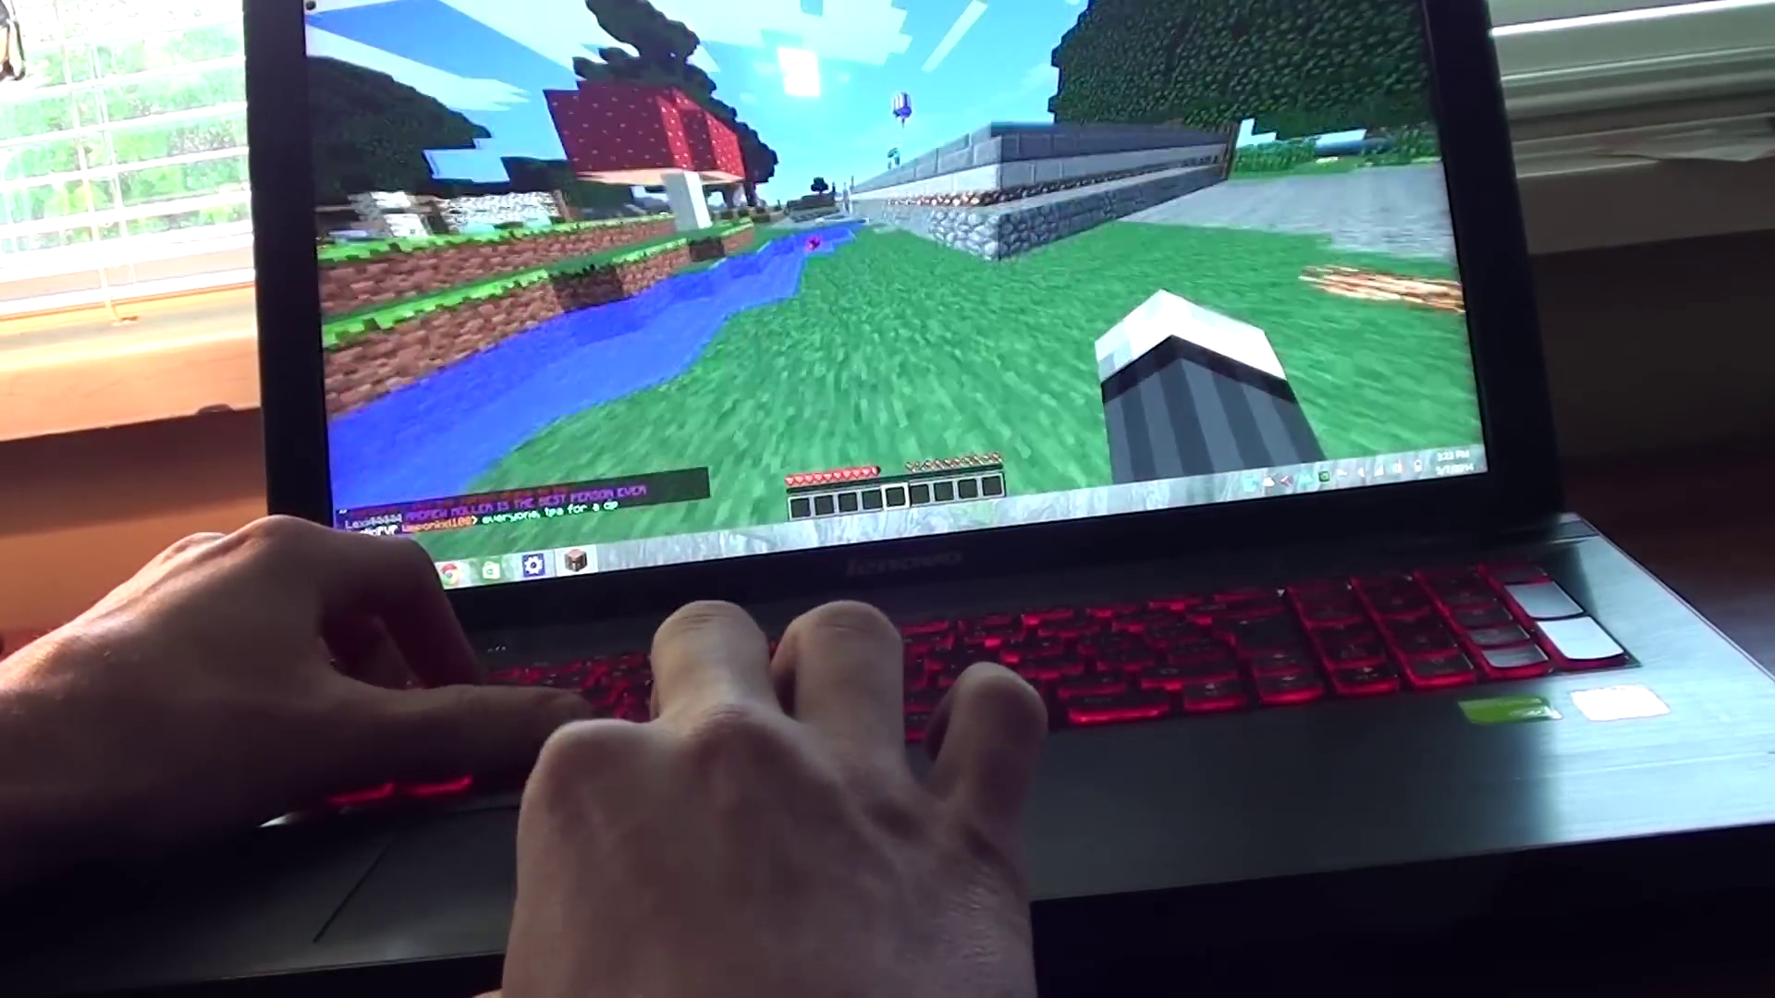
pyautogui.press('w')
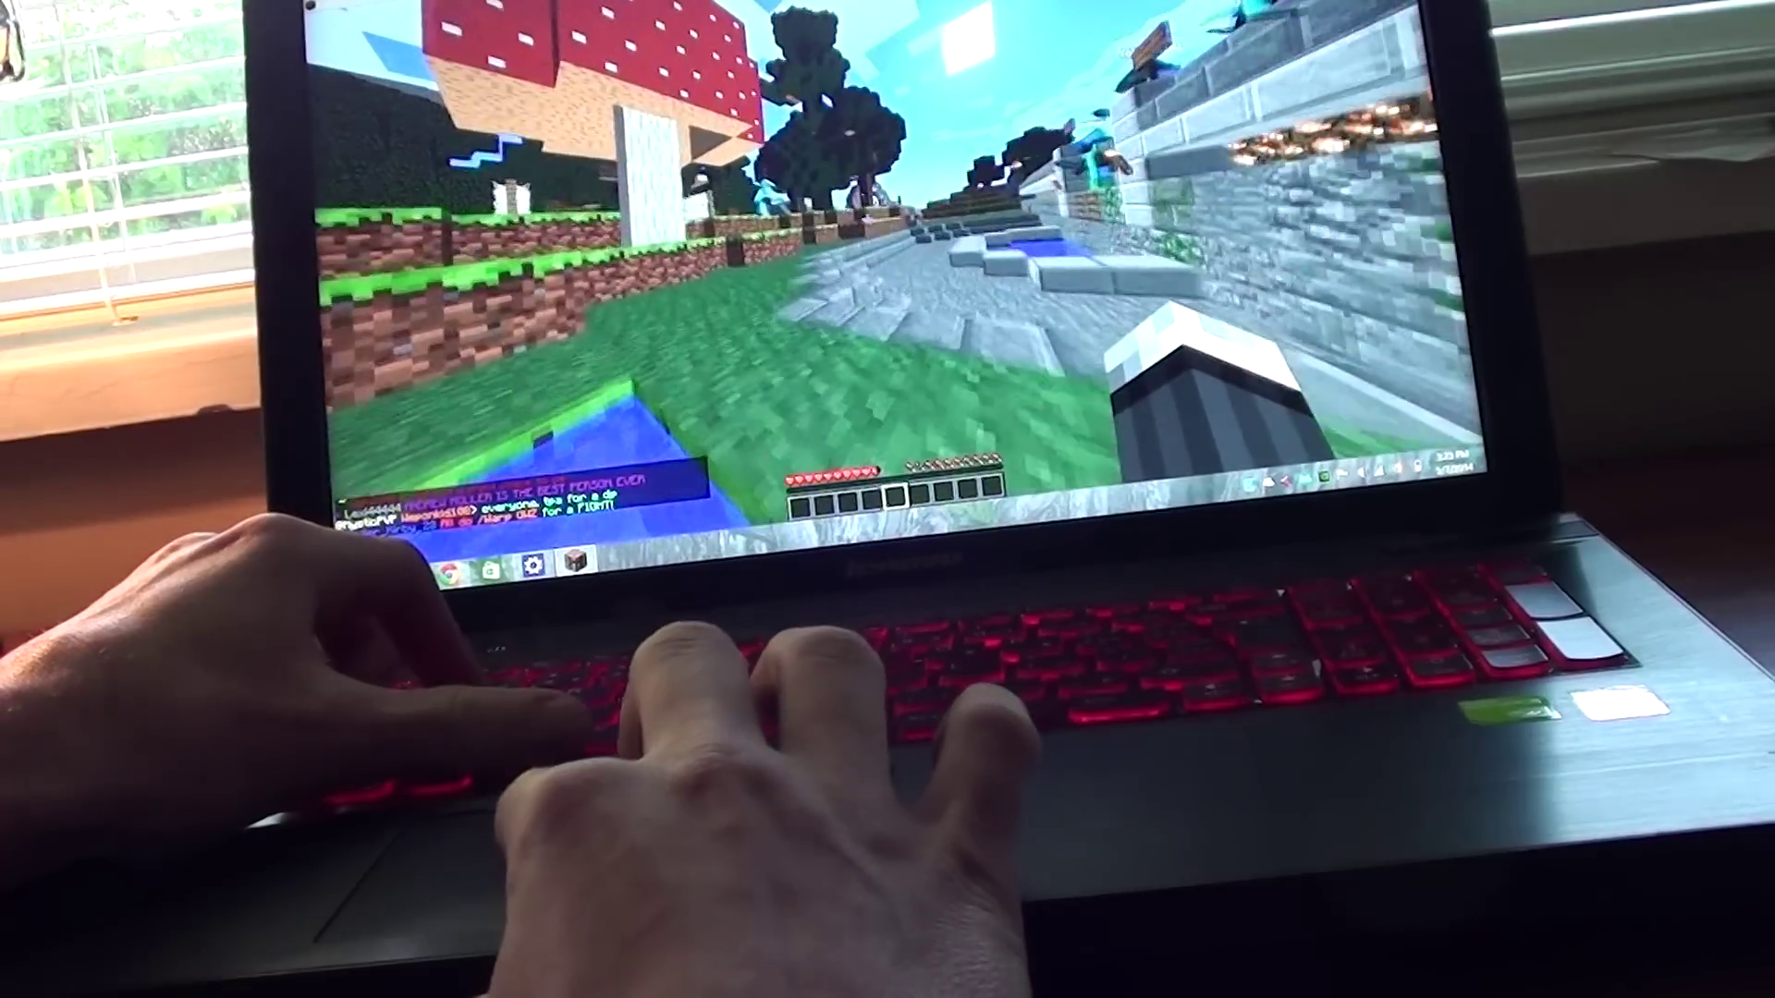
pyautogui.press('w')
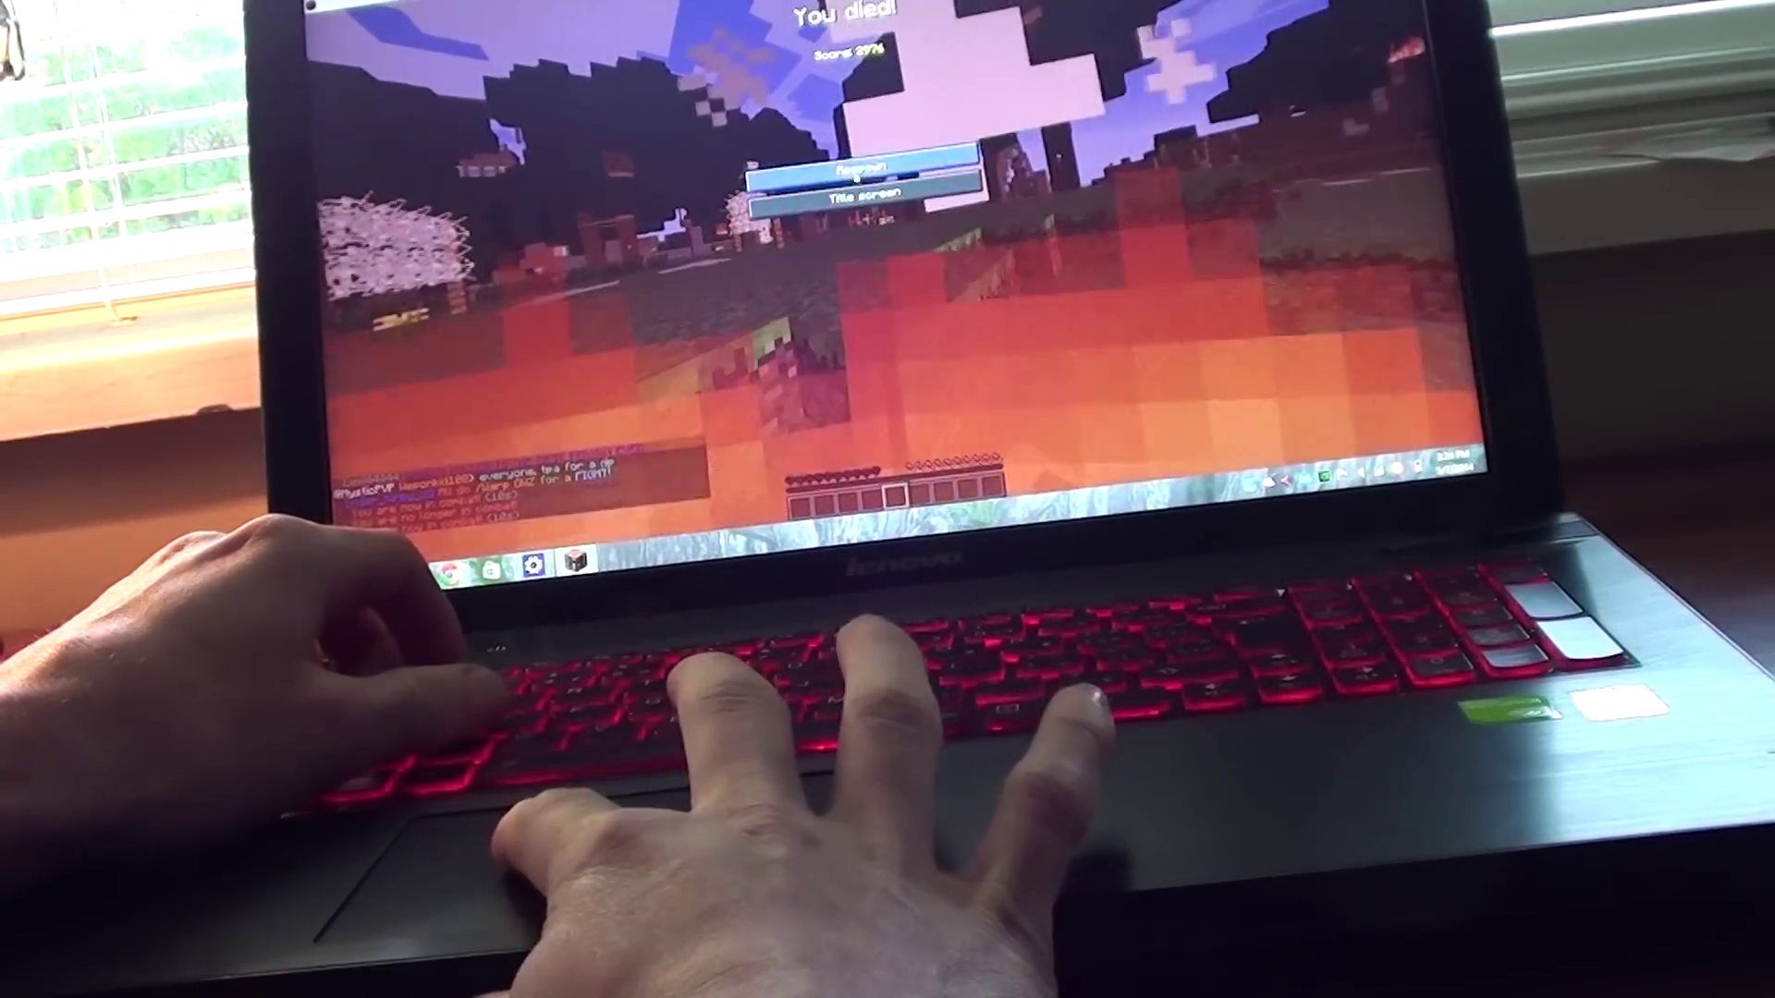
# Leave the death screen and walk forward along the gravel path.
pyautogui.click(876, 201)
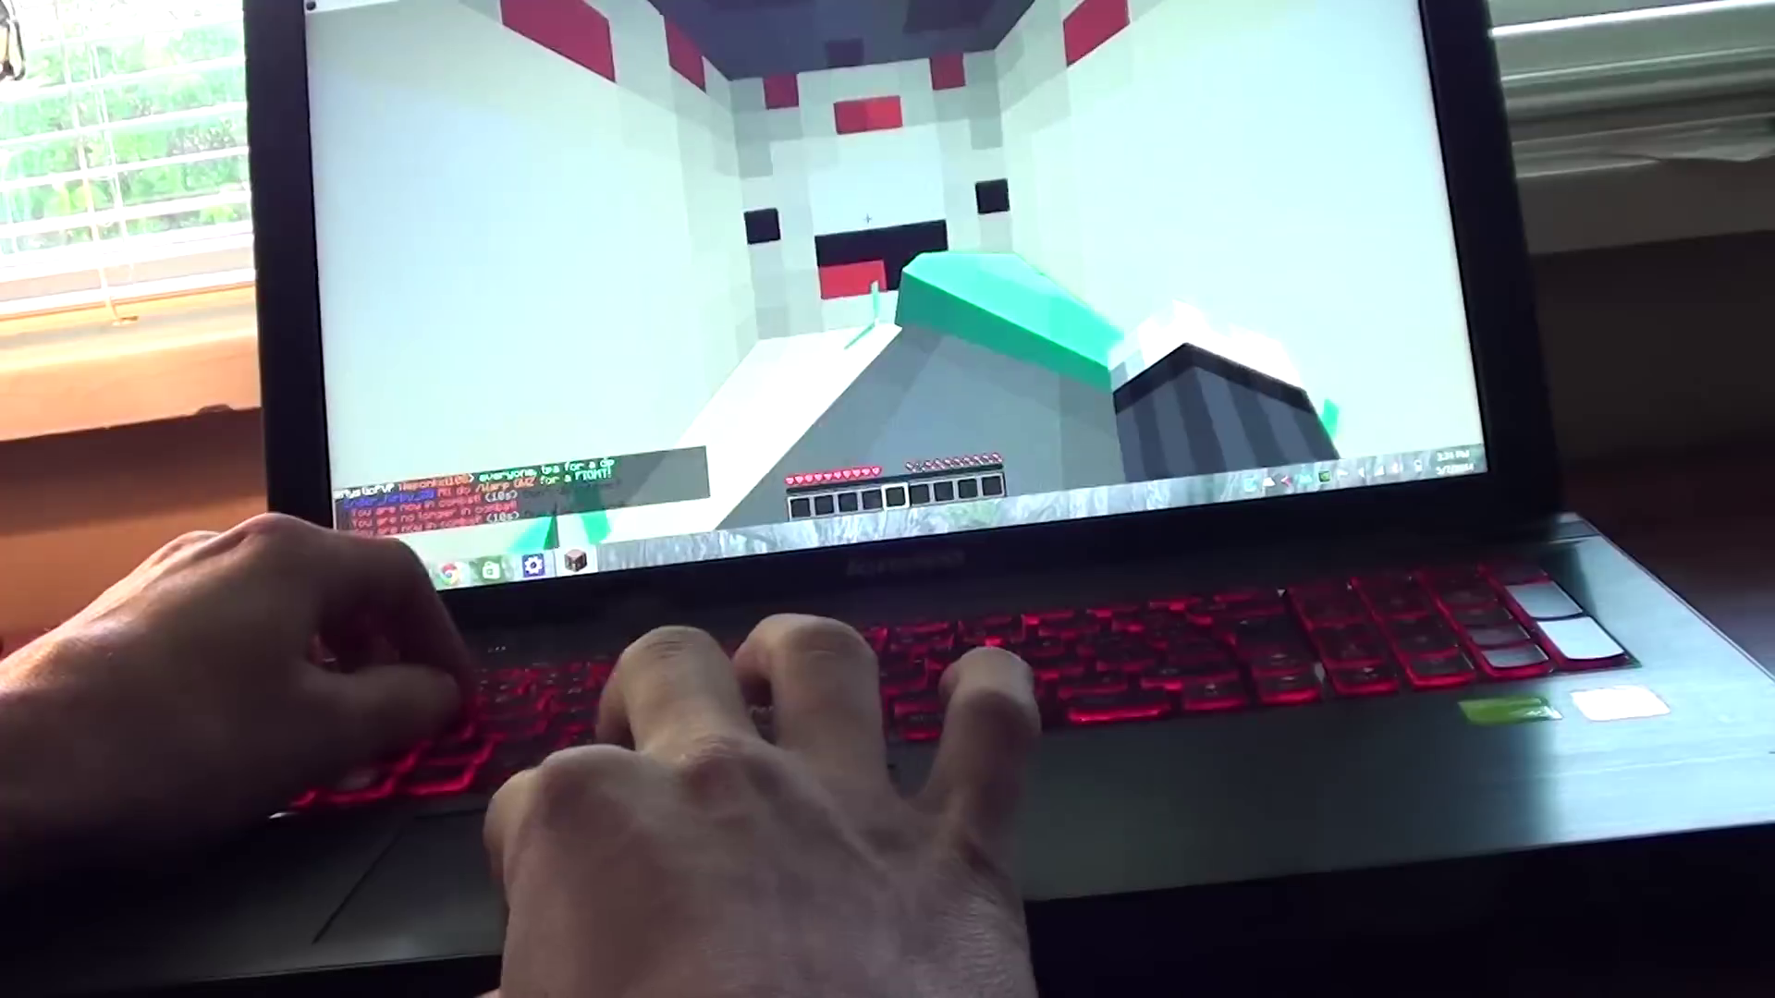
pyautogui.press('w')
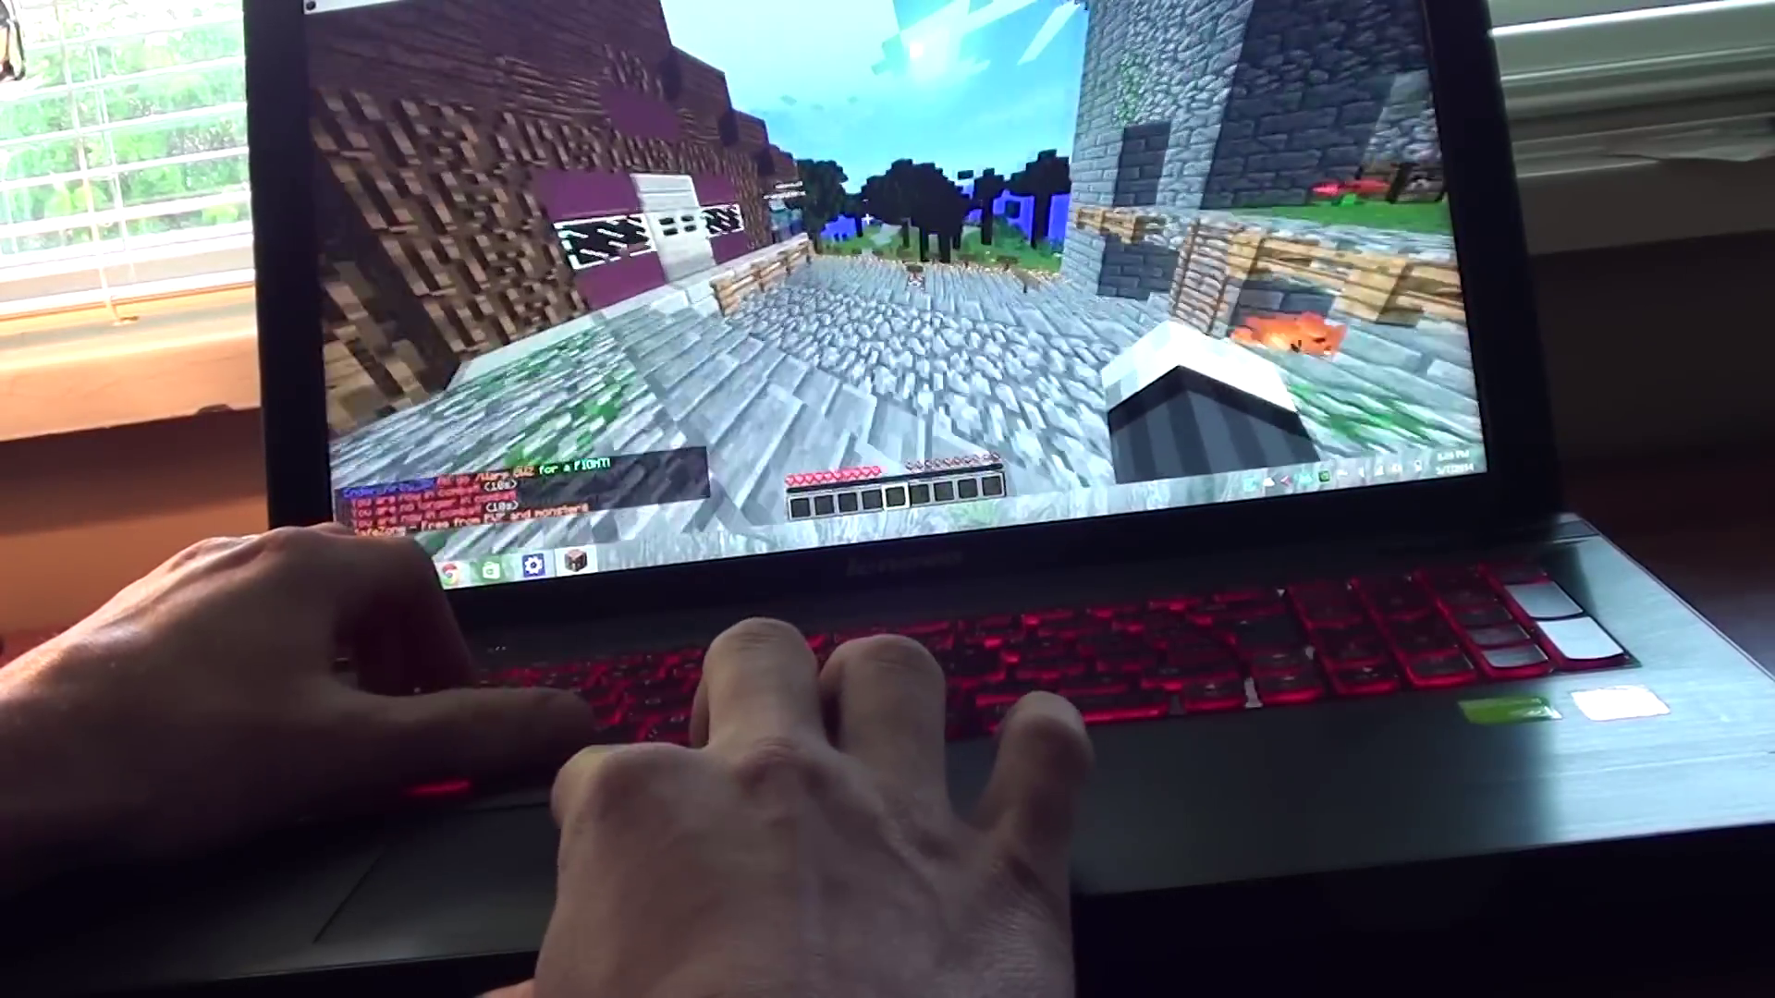
pyautogui.press('w')
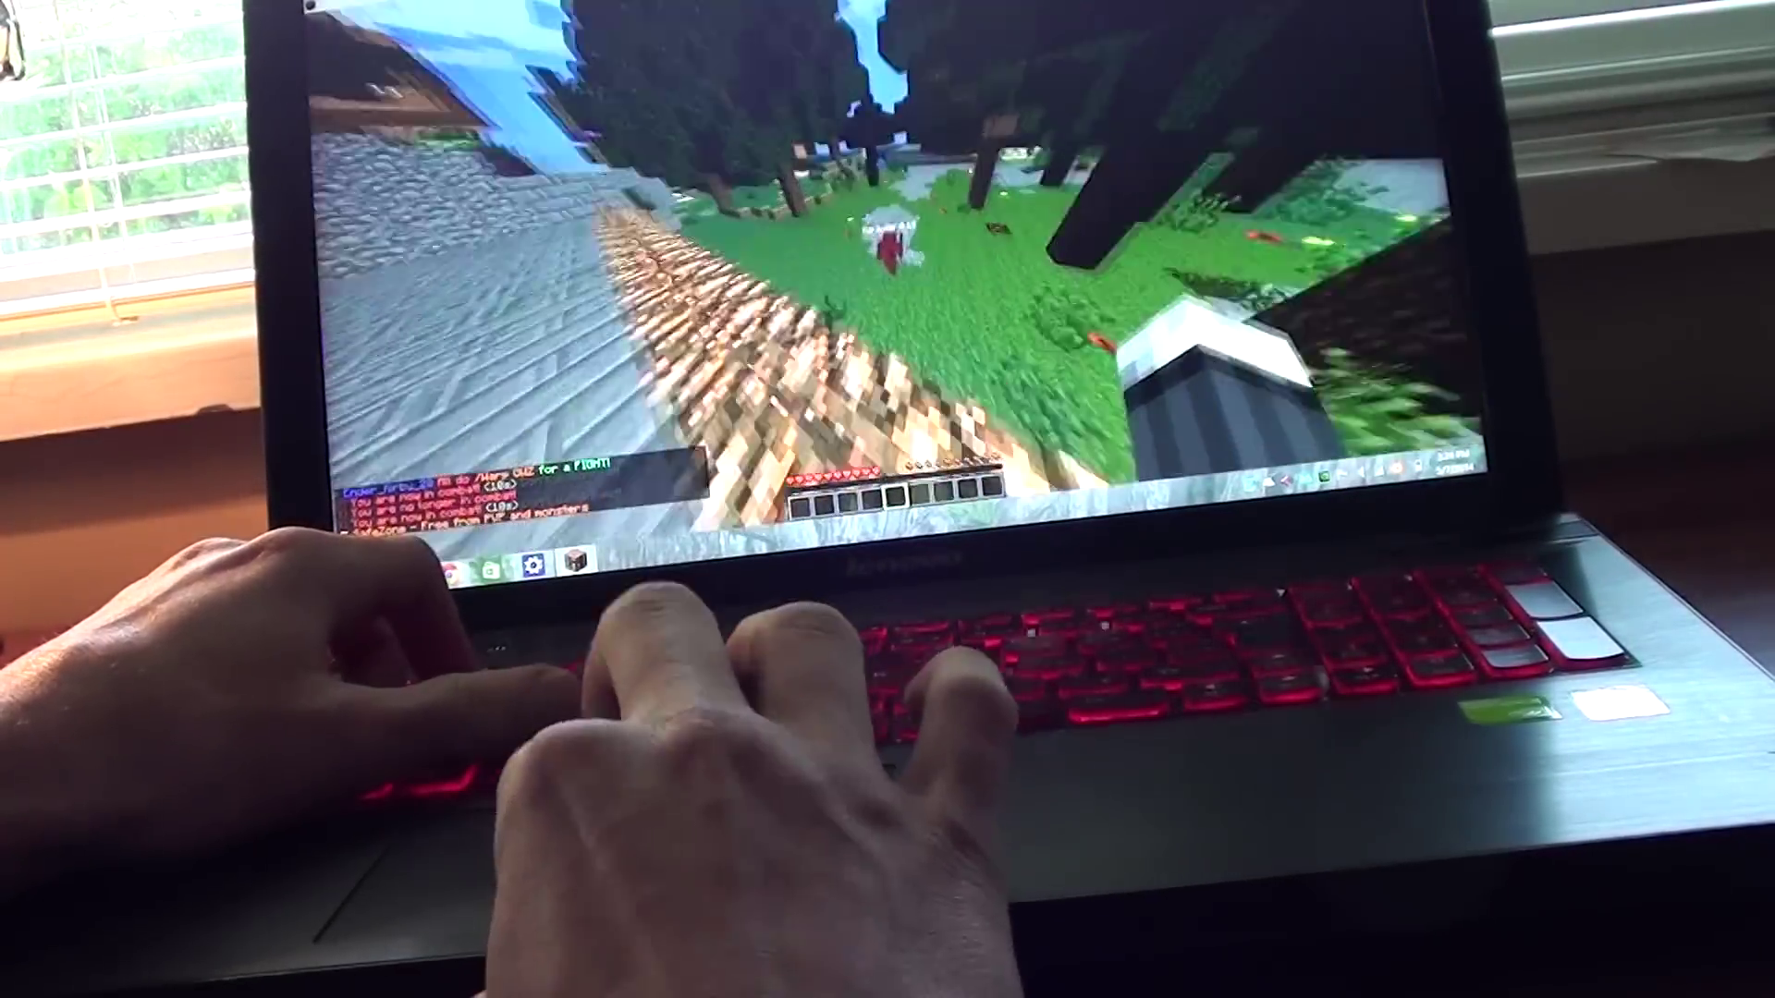
pyautogui.press('w')
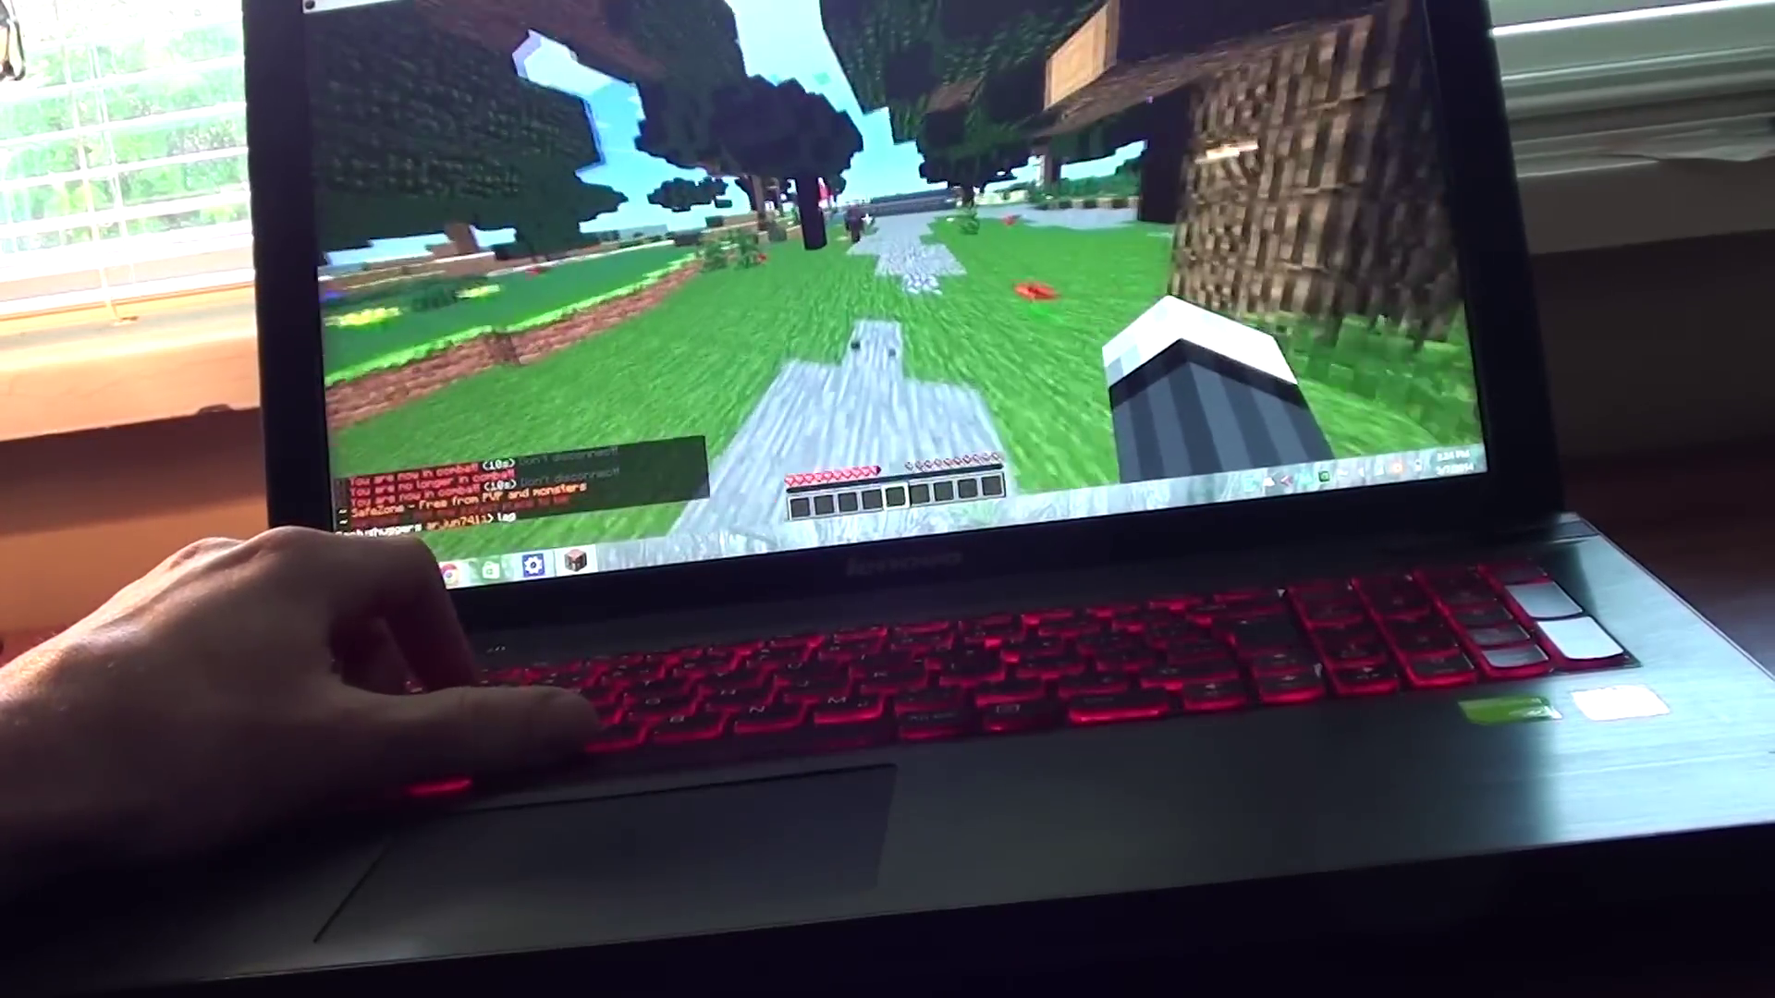